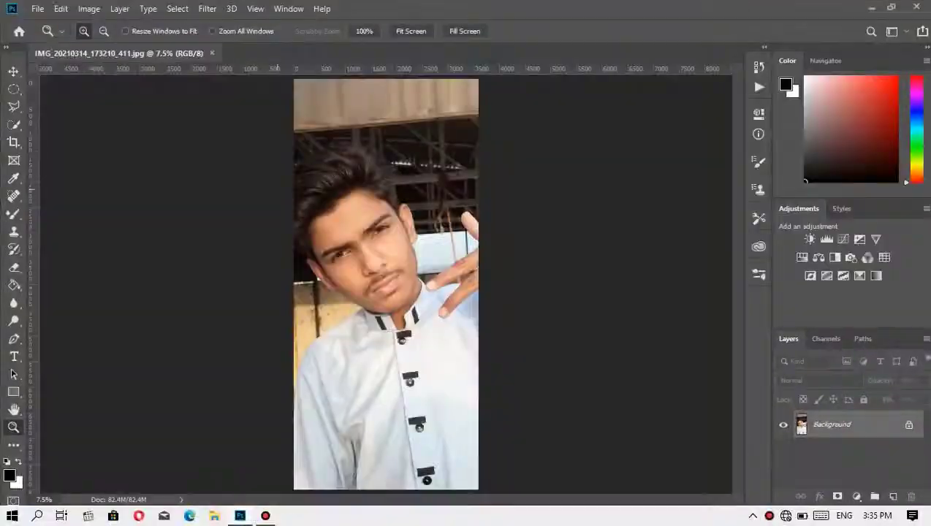
# - Duplicate the photo to Layer 1 and drop Camera Raw Highlights and Whites to -100
pyautogui.hotkey('ctrl', 'j')
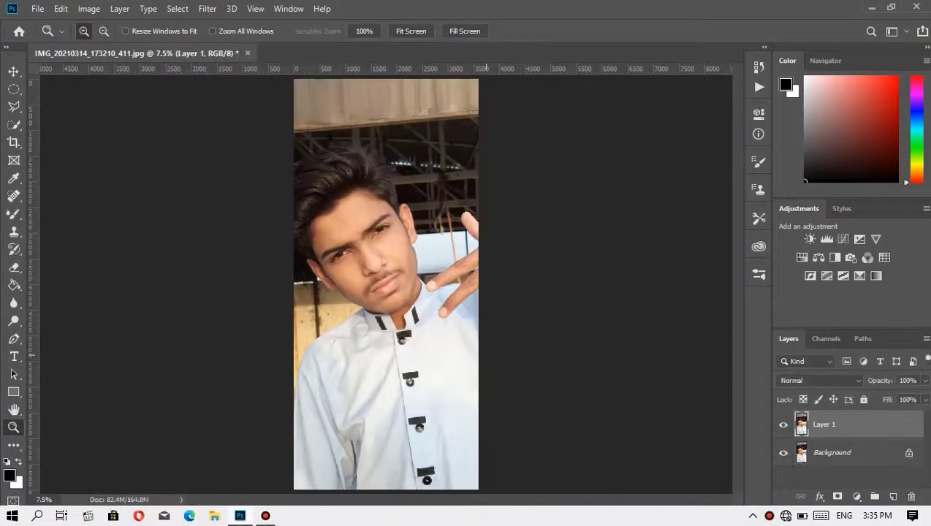
pyautogui.hotkey('ctrl', 'shift', 'a')
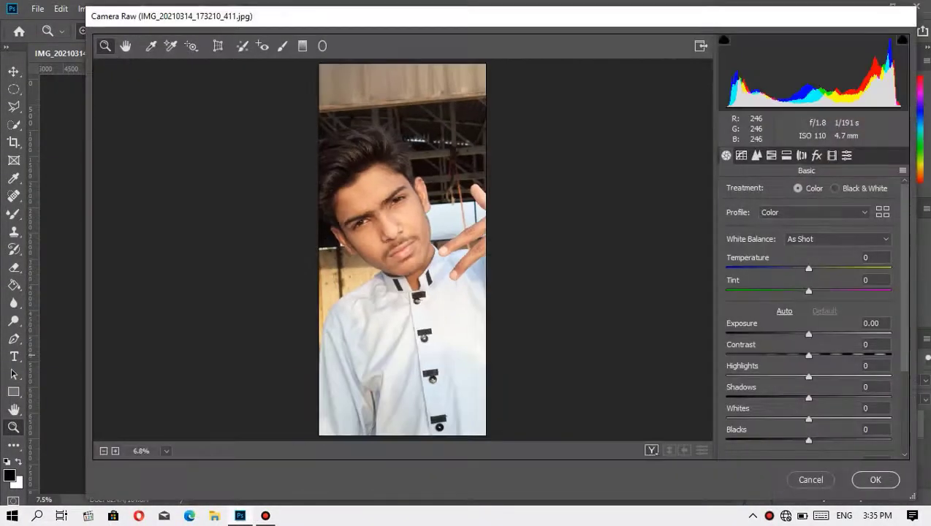
pyautogui.moveTo(795, 376); pyautogui.dragTo(726, 376)
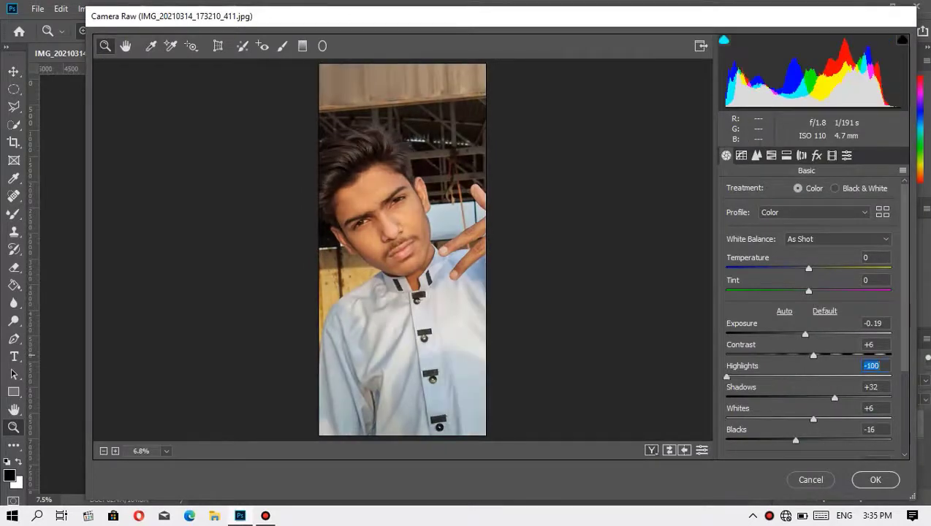
pyautogui.hotkey('ctrl', '+')
pyautogui.moveTo(814, 418); pyautogui.dragTo(726, 419)
# - Raise Contrast to +30 while checking the face, then apply the Camera Raw grade
pyautogui.rightClick(476, 132)
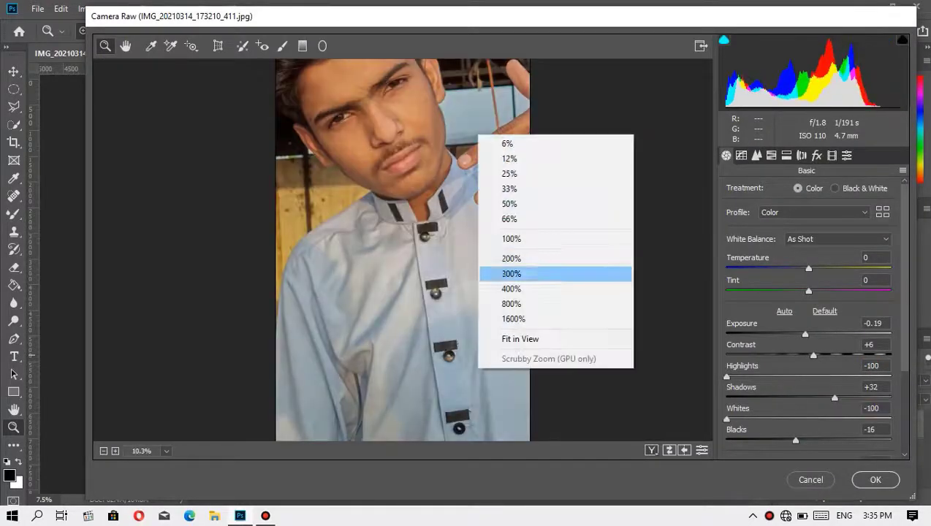
pyautogui.click(498, 337)
pyautogui.moveTo(342, 182); pyautogui.dragTo(554, 416)
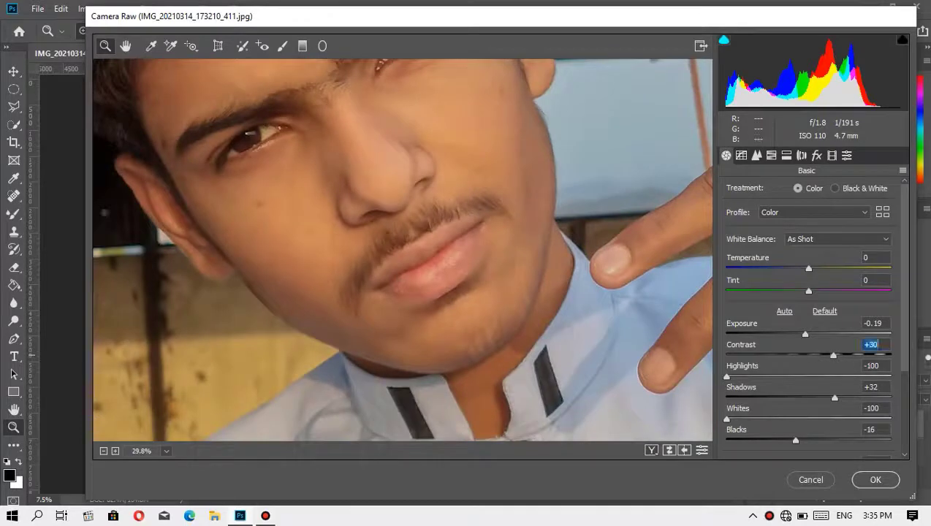
pyautogui.rightClick(503, 75)
pyautogui.click(541, 265)
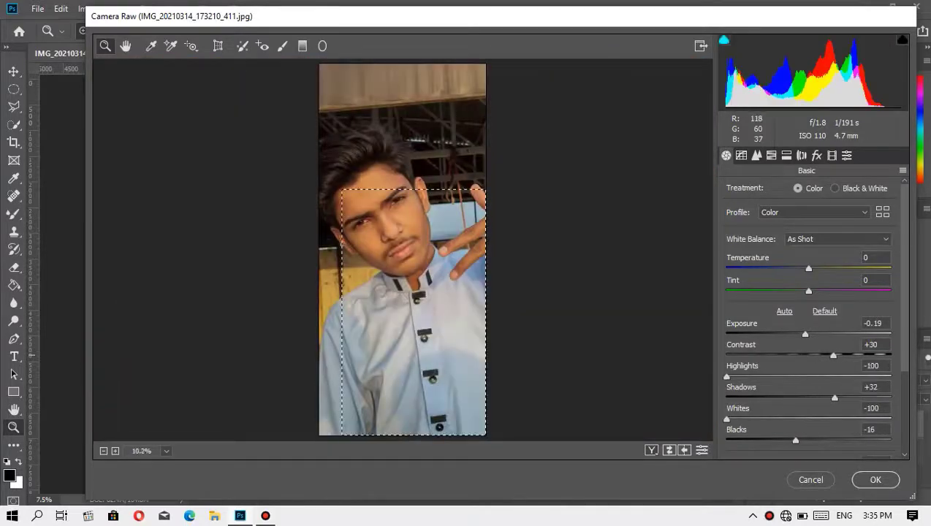
pyautogui.press('Return')
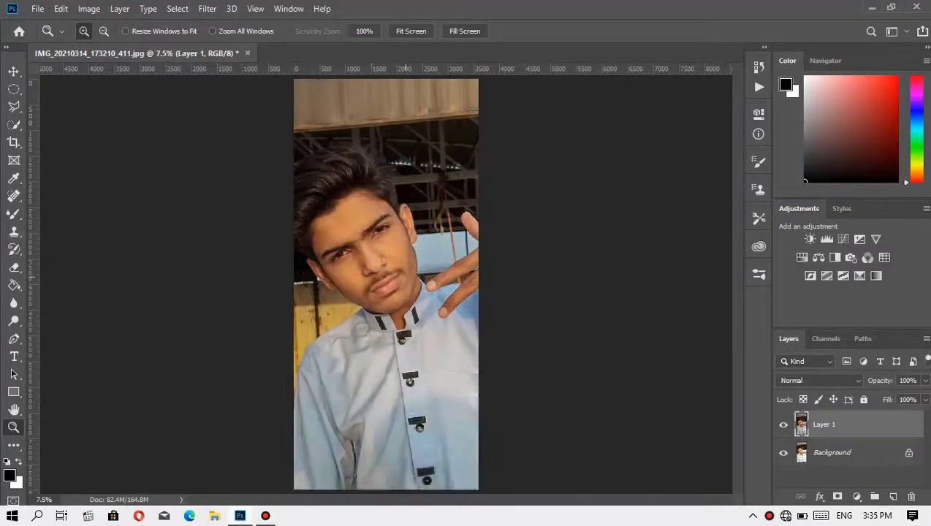
# - Inspect the graded face, then run Select Subject on the person
pyautogui.click(357, 260)
pyautogui.hotkey('ctrl', '0')
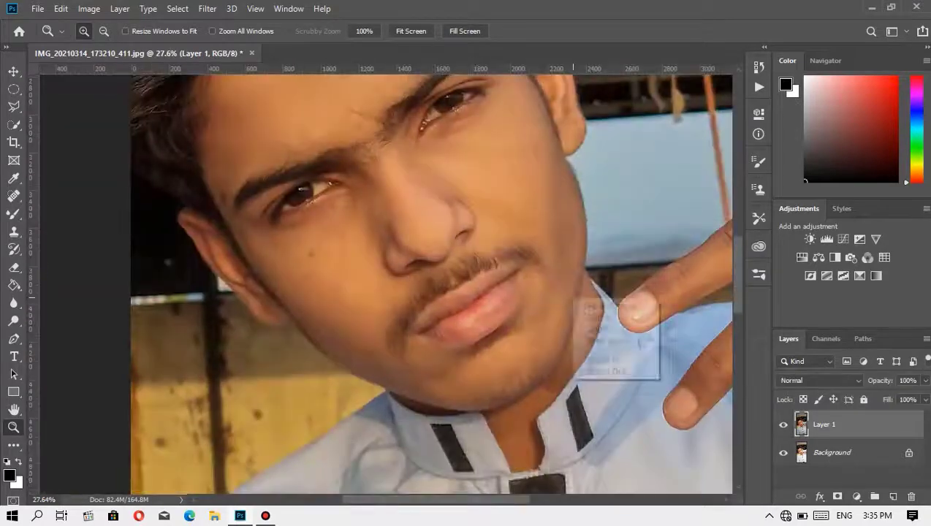
pyautogui.press('w')
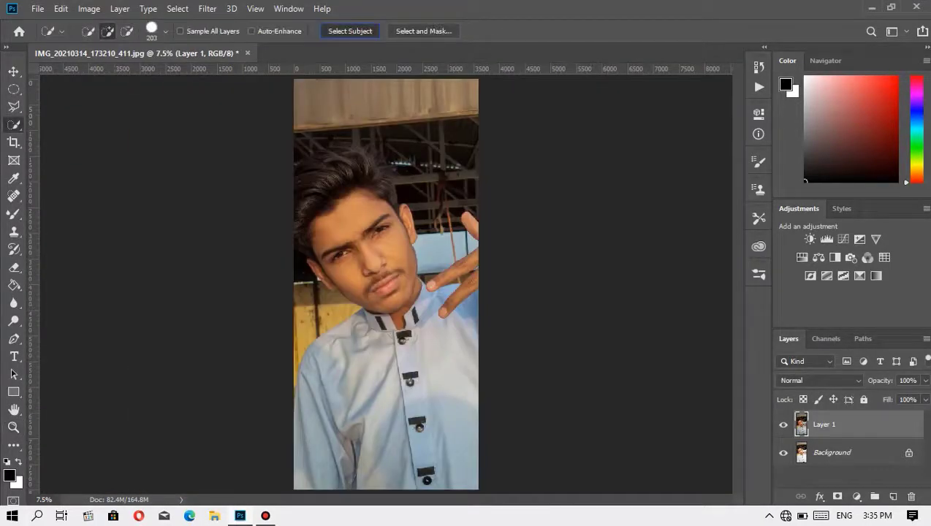
pyautogui.click(350, 31)
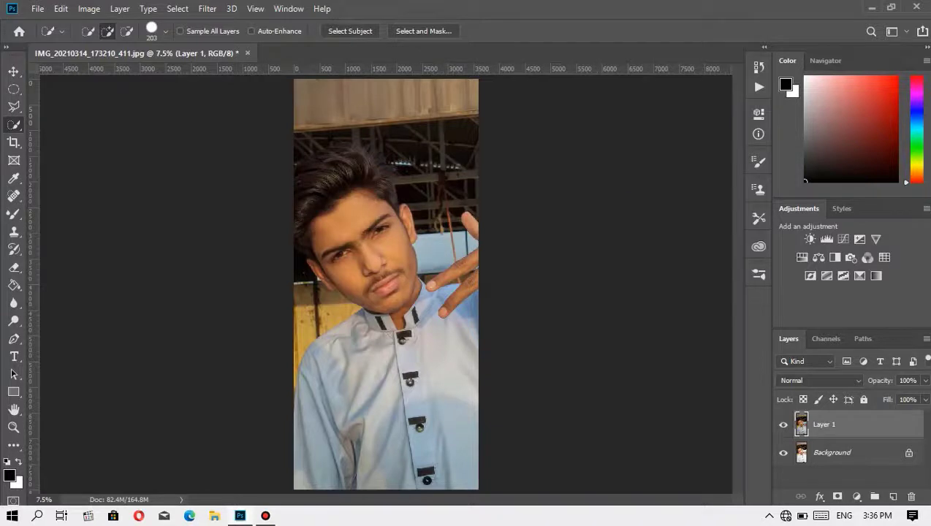
# - Crop to a 4:5 ratio, positioning the frame on his head and shoulders
pyautogui.press('c')
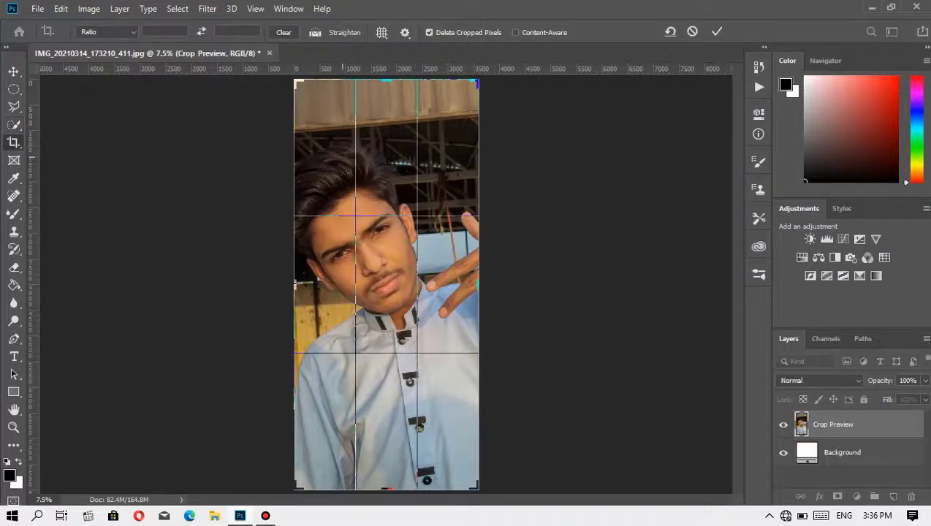
pyautogui.rightClick(347, 151)
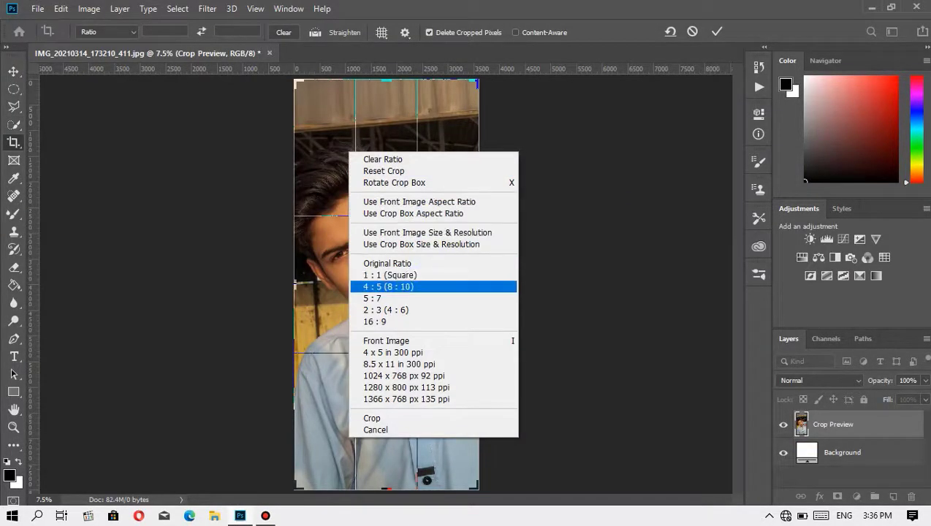
pyautogui.click(380, 286)
pyautogui.moveTo(455, 196)
pyautogui.mouseDown()
pyautogui.moveTo(452, 212)
pyautogui.moveTo(460, 215)
pyautogui.moveTo(429, 264)
pyautogui.moveTo(430, 285)
pyautogui.moveTo(477, 283)
pyautogui.mouseUp()
pyautogui.hotkey('ctrl', 'r')
pyautogui.hotkey('ctrl', 'r')
pyautogui.hotkey('ctrl', 'r')
pyautogui.hotkey('ctrl', 'r')
pyautogui.press('Escape')
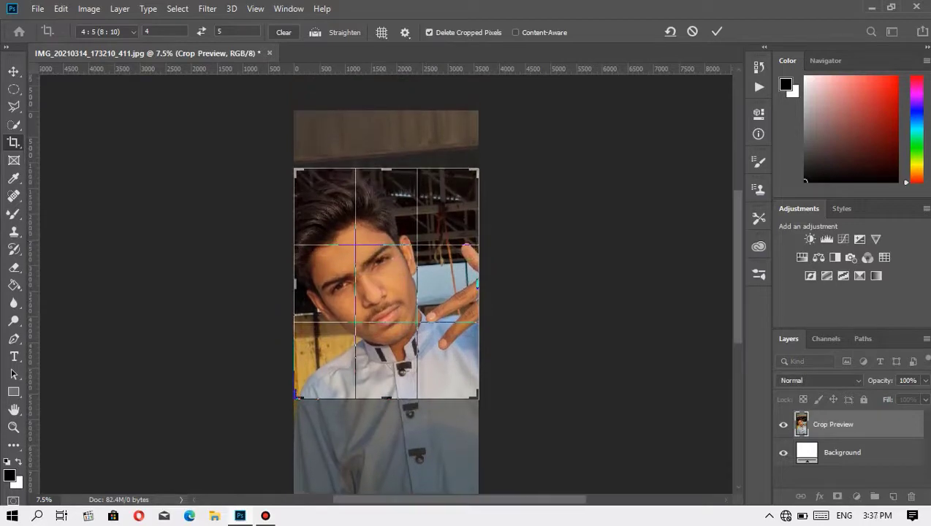
pyautogui.press('Return')
# - Fit the cropped portrait on screen, check the face, and pick Quick Selection for the person
pyautogui.press('z')
pyautogui.rightClick(413, 247)
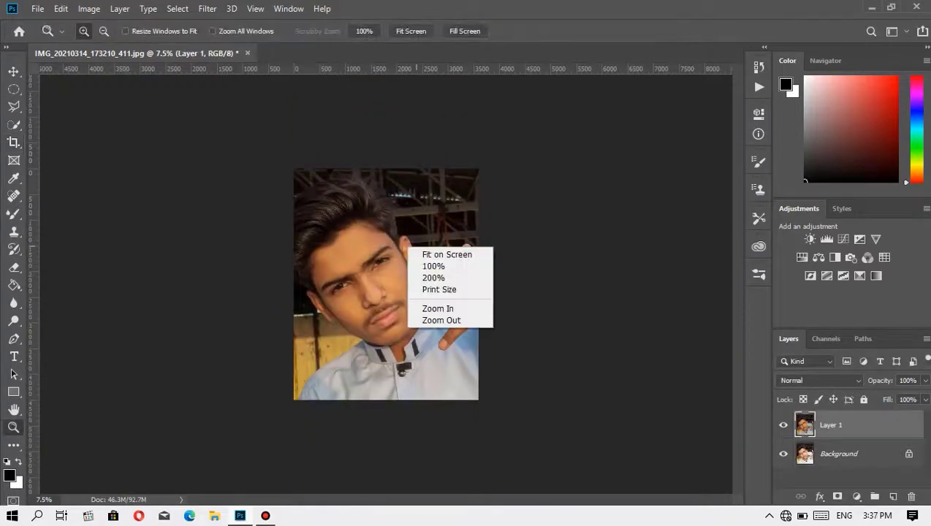
pyautogui.click(443, 254)
pyautogui.click(475, 243)
pyautogui.hotkey('ctrl', '0')
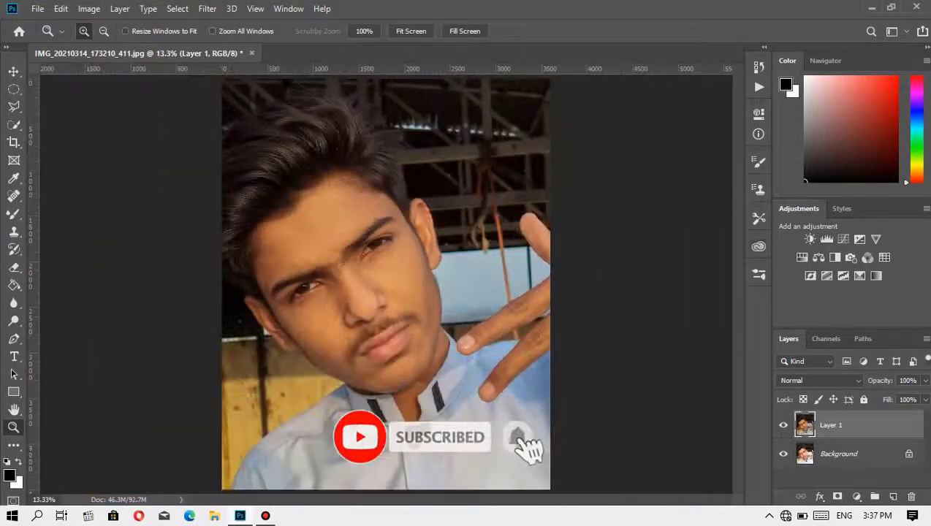
pyautogui.press('w')
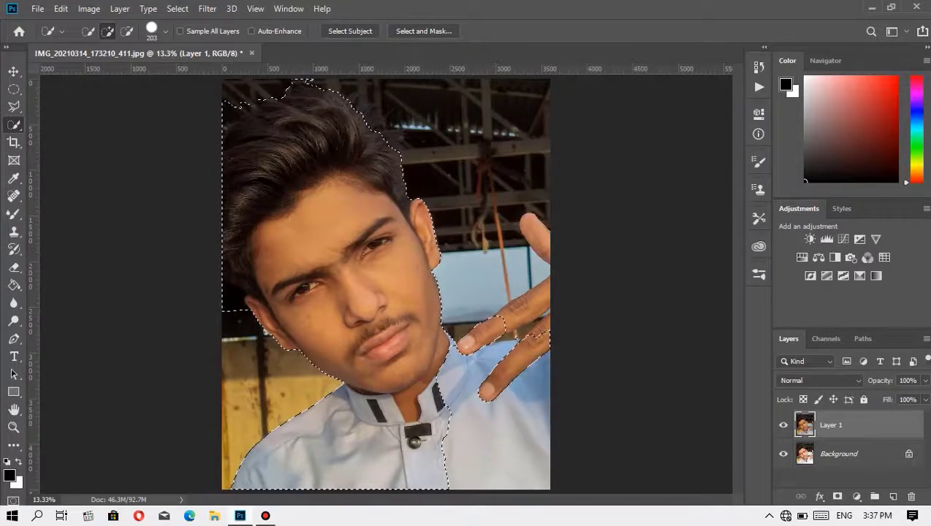
# - Open Select and Mask and zoom in close on the shirt edge
pyautogui.click(424, 30)
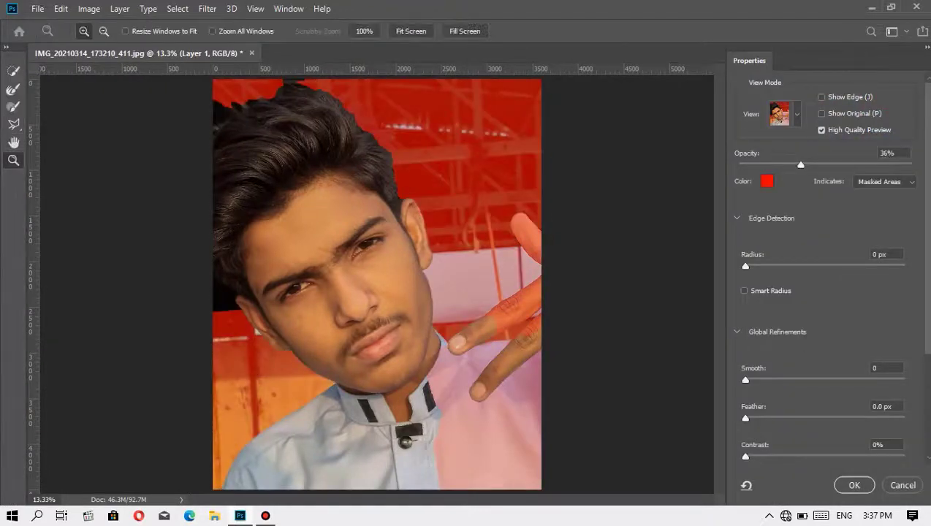
pyautogui.scroll(3, 249, 415)
pyautogui.scroll(2, 460, 391)
pyautogui.moveTo(509, 312); pyautogui.dragTo(436, 480)
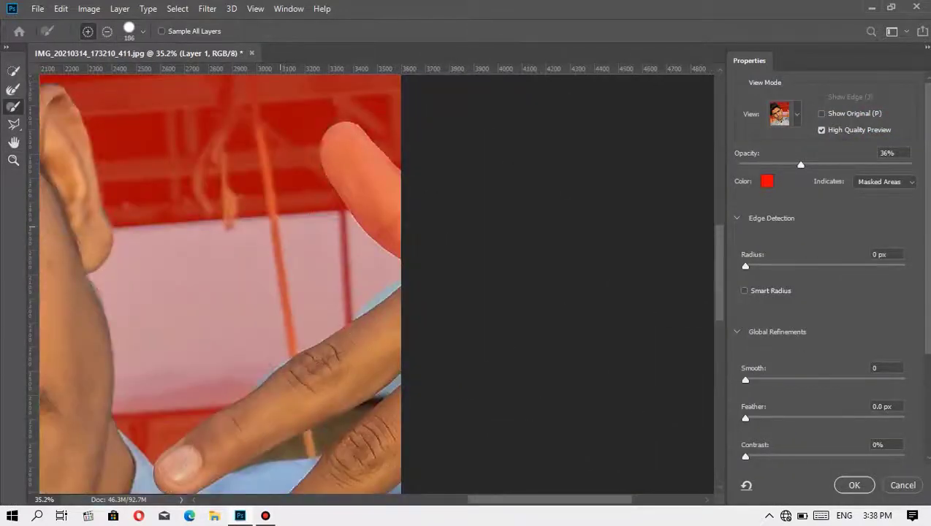
pyautogui.hscroll(-10, 359, 333)
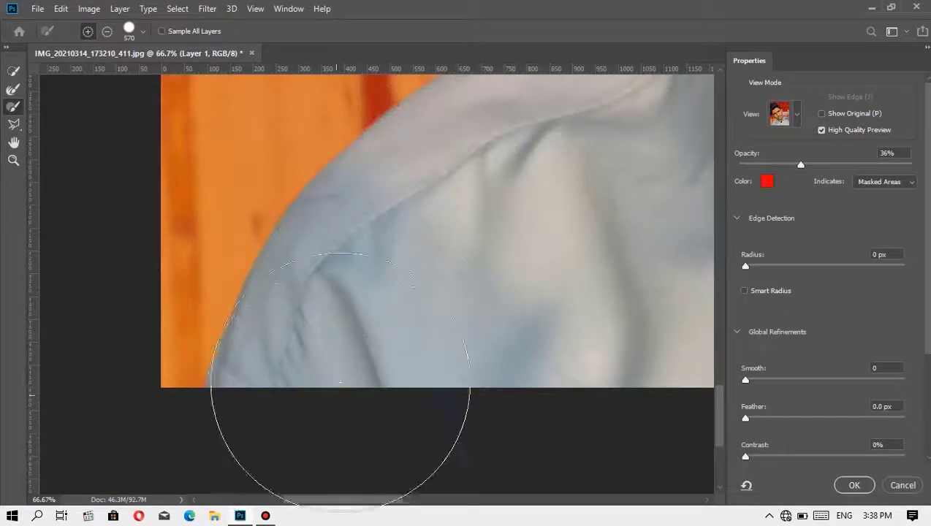
pyautogui.scroll(3, 316, 395)
pyautogui.press('z')
pyautogui.moveTo(315, 394); pyautogui.dragTo(365, 285)
# - Refine the selection edge along the neck, then move on to the ear and hair edge
pyautogui.press('r')
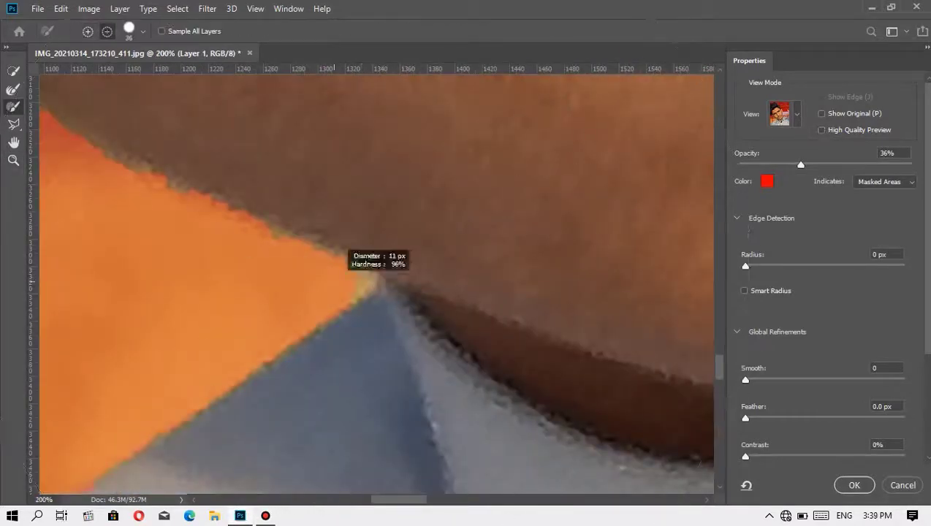
pyautogui.moveTo(439, 220); pyautogui.dragTo(365, 220)
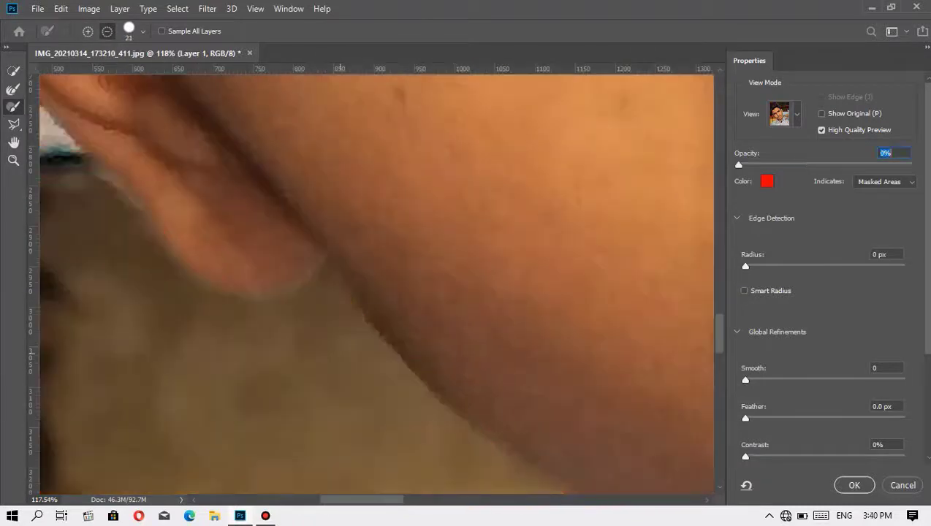
pyautogui.moveTo(801, 164); pyautogui.dragTo(778, 165)
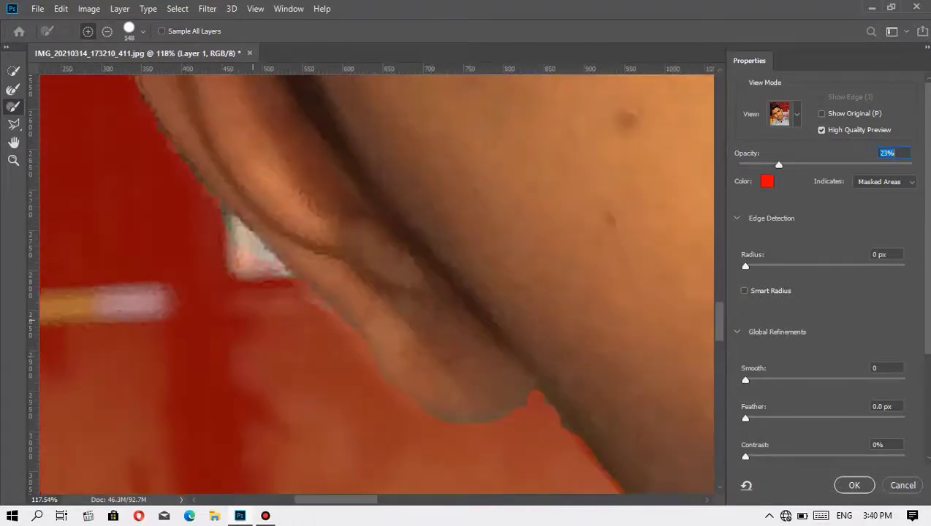
pyautogui.moveTo(220, 255); pyautogui.dragTo(658, 365)
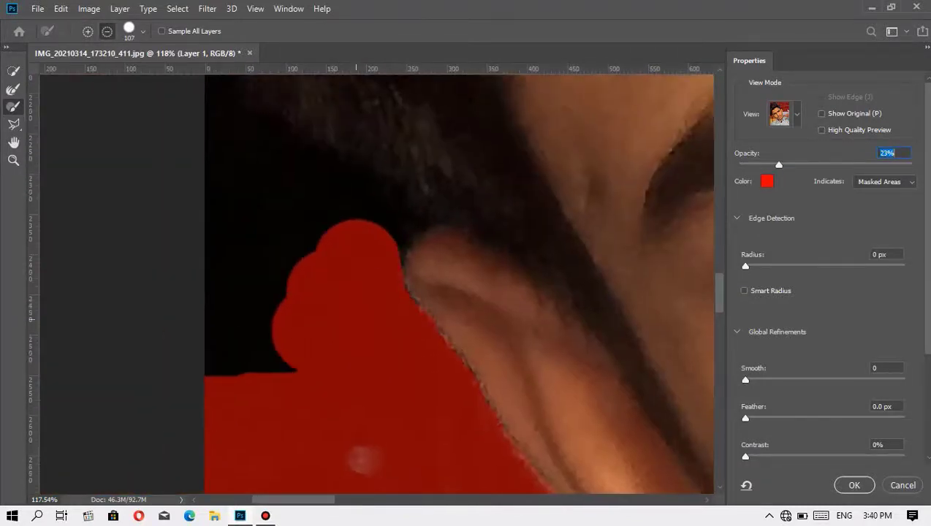
pyautogui.moveTo(365, 219); pyautogui.dragTo(325, 417)
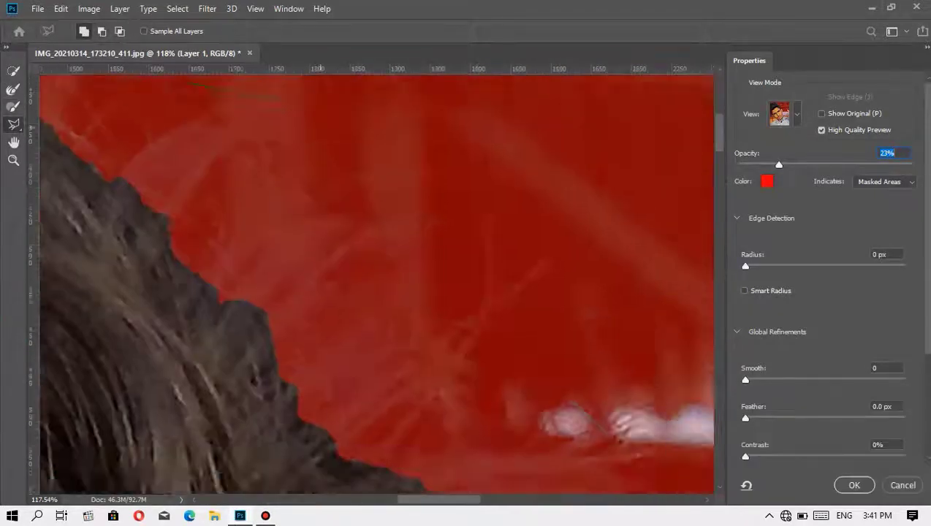
# - Refine the edge to remove the background between the fingers from the selection
pyautogui.press('z')
pyautogui.press('r')
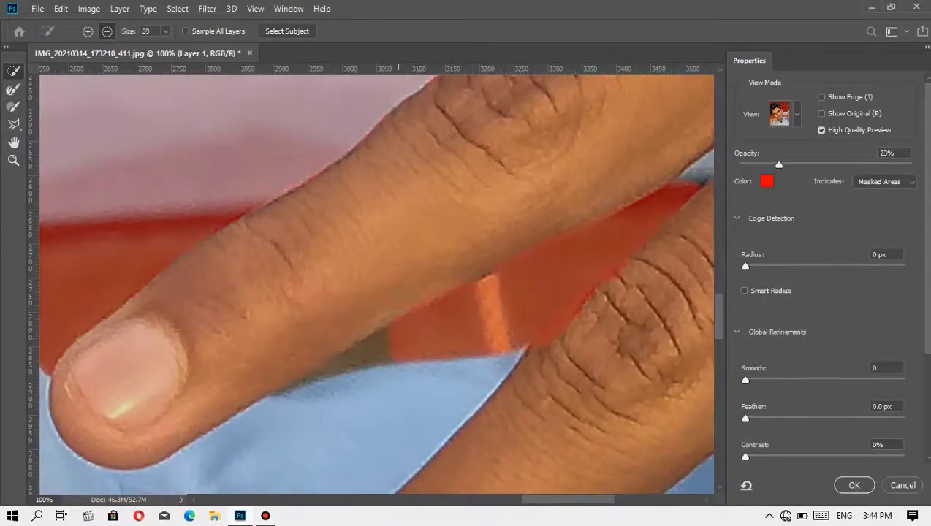
pyautogui.moveTo(398, 336); pyautogui.dragTo(351, 361)
pyautogui.hscroll(5, 376, 285)
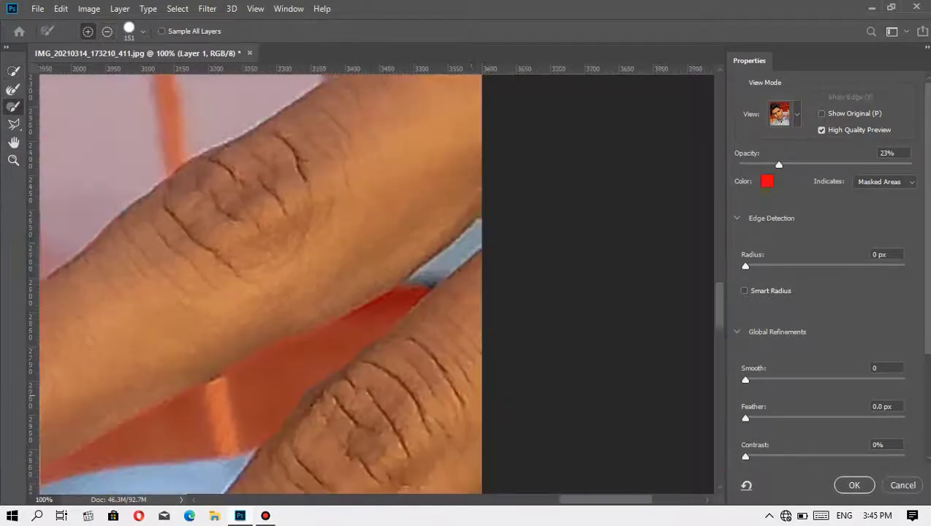
# - Paint the mask with a larger brush, then output the cut-out as new Layer 2
pyautogui.press('b')
pyautogui.press(']')
pyautogui.press(']')
pyautogui.hscroll(-3, 304, 234)
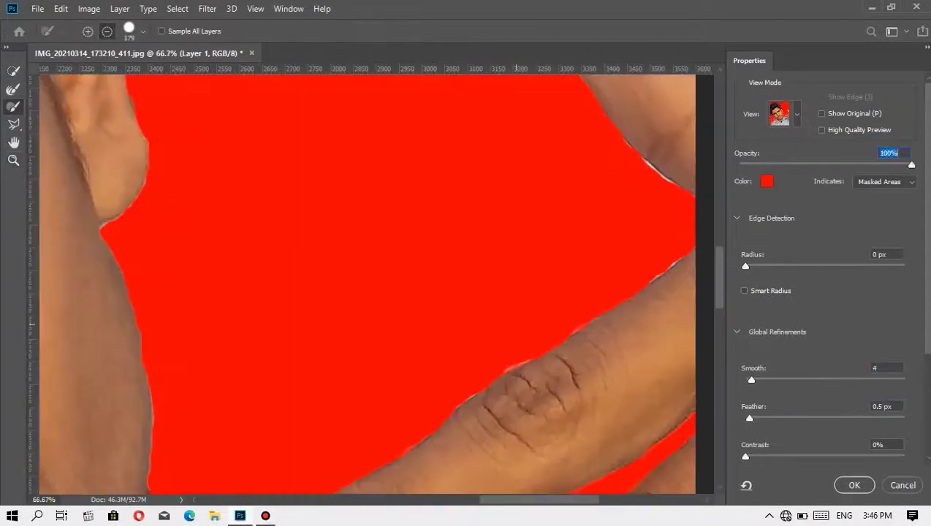
pyautogui.scroll(-3, 179, 176)
pyautogui.write('50')
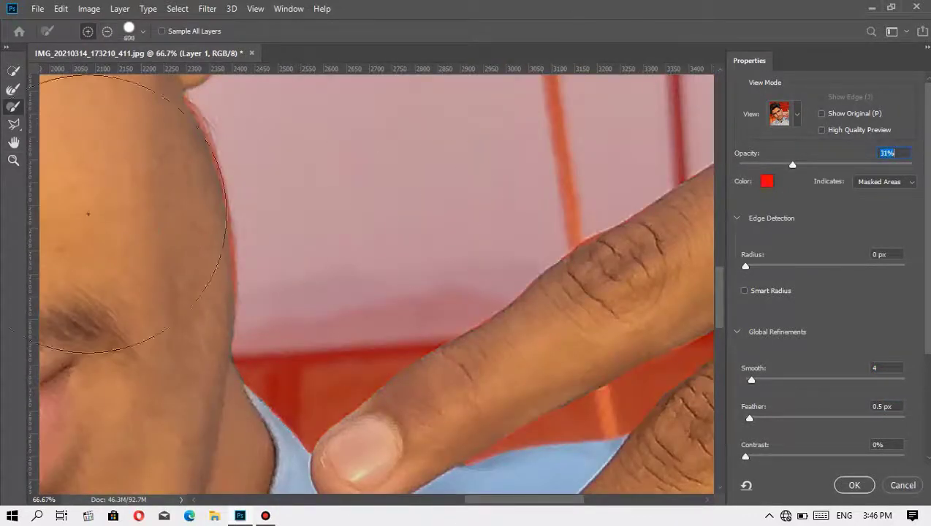
pyautogui.hotkey('ctrl', '0')
pyautogui.click(854, 485)
pyautogui.click(831, 454)
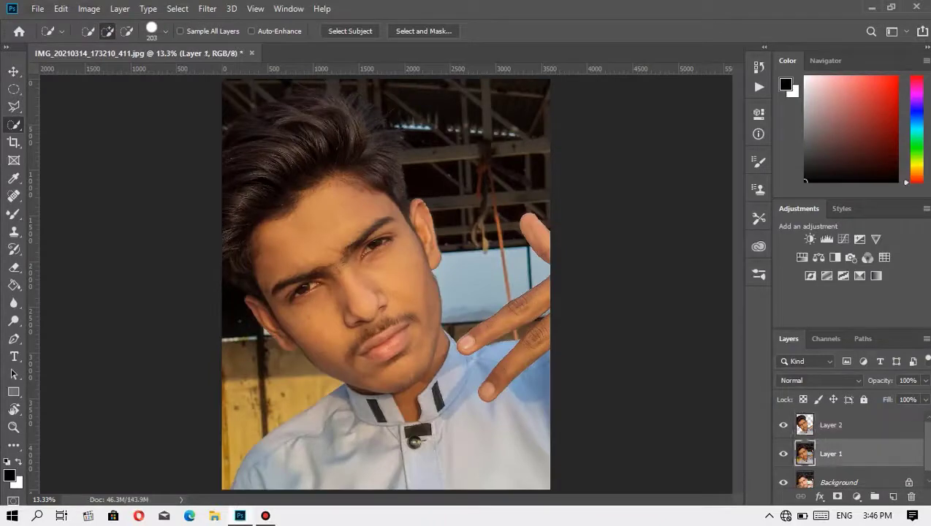
# - Place Embedded the M . FARAZ (5) image from E:\faraz\EDITED\png\backgrounds
pyautogui.click(37, 9)
pyautogui.click(59, 275)
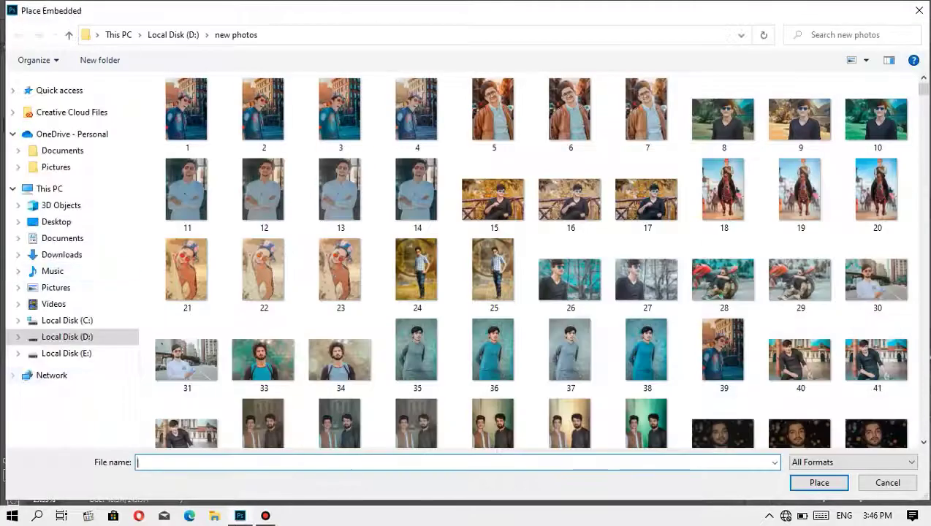
pyautogui.click(66, 353)
pyautogui.doubleClick(266, 103)
pyautogui.doubleClick(622, 99)
pyautogui.doubleClick(491, 234)
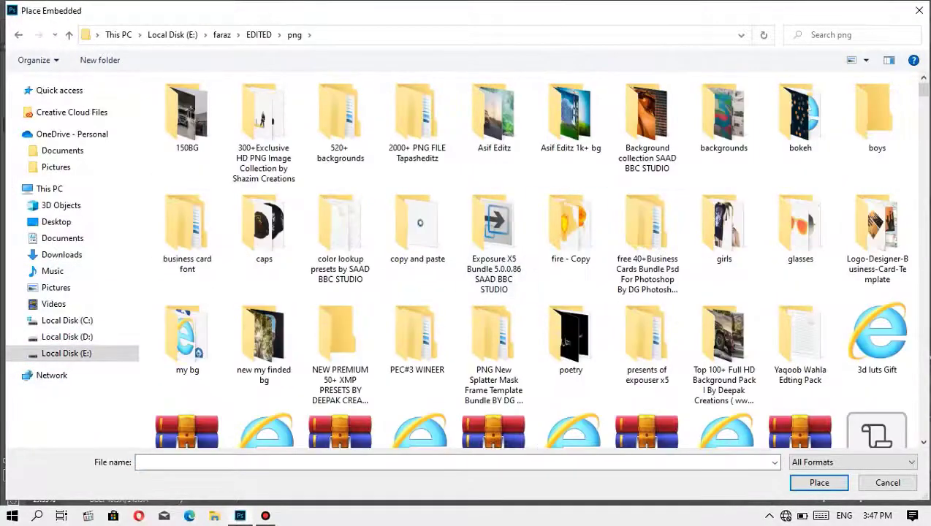
pyautogui.doubleClick(723, 117)
pyautogui.click(646, 212)
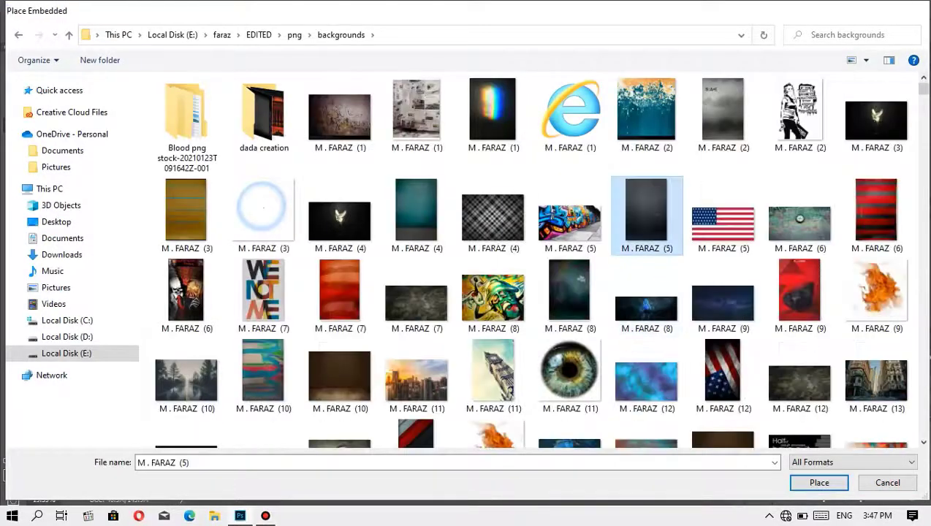
pyautogui.press('Return')
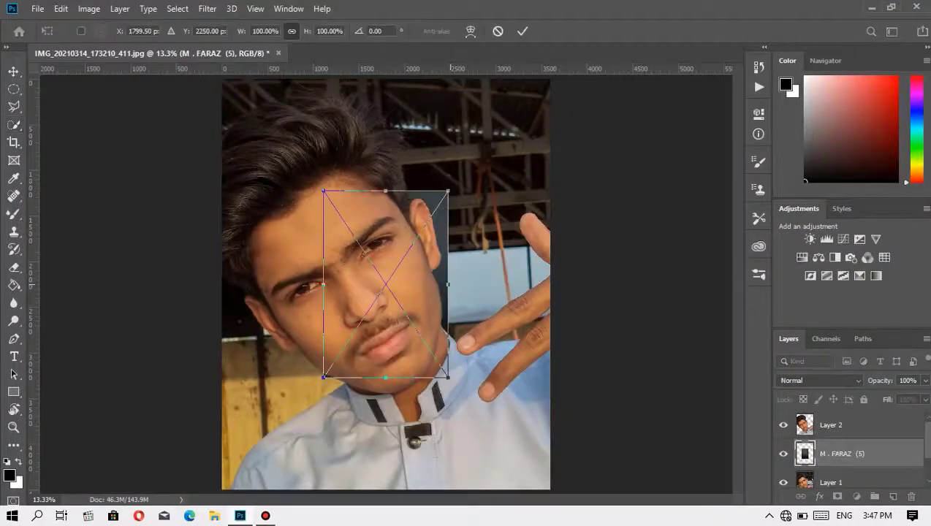
# - Scale the background to about 325% to cover the canvas, reposition it, and fit on screen
pyautogui.moveTo(448, 284); pyautogui.dragTo(618, 308)
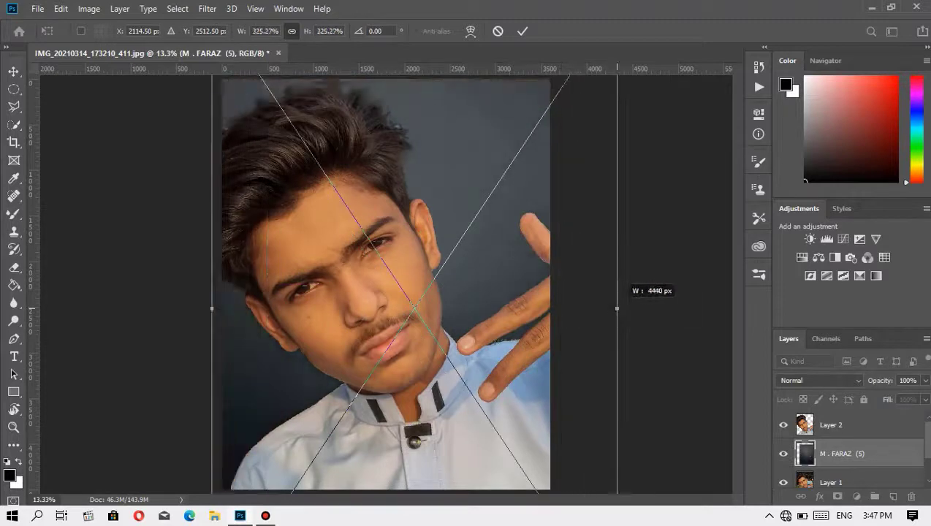
pyautogui.moveTo(555, 268); pyautogui.dragTo(525, 279)
pyautogui.press('Return')
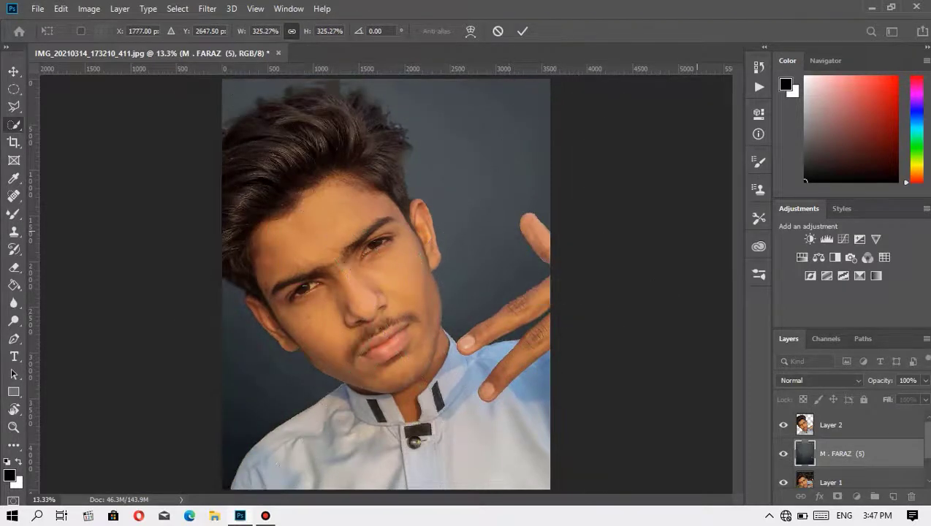
pyautogui.press('z')
pyautogui.click(314, 146)
pyautogui.rightClick(453, 323)
pyautogui.click(475, 329)
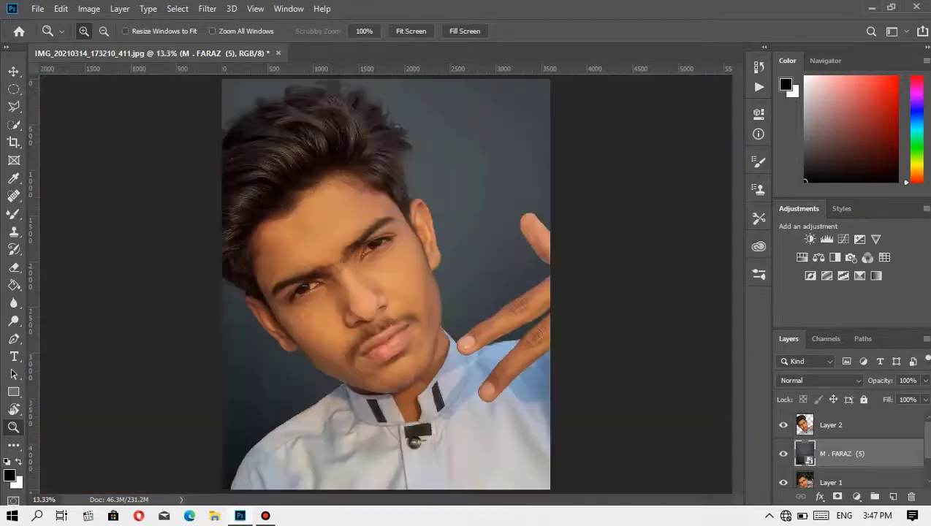
# - Duplicate the cut-out Layer 2, deselect, and inspect the cheek and fingers
pyautogui.click(831, 424)
pyautogui.hotkey('ctrl', 'j')
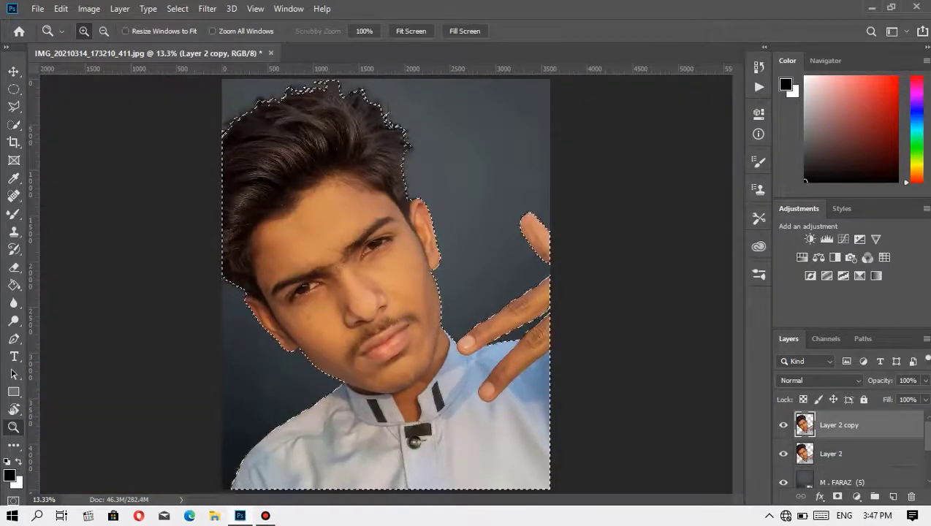
pyautogui.hotkey('ctrl', 'd')
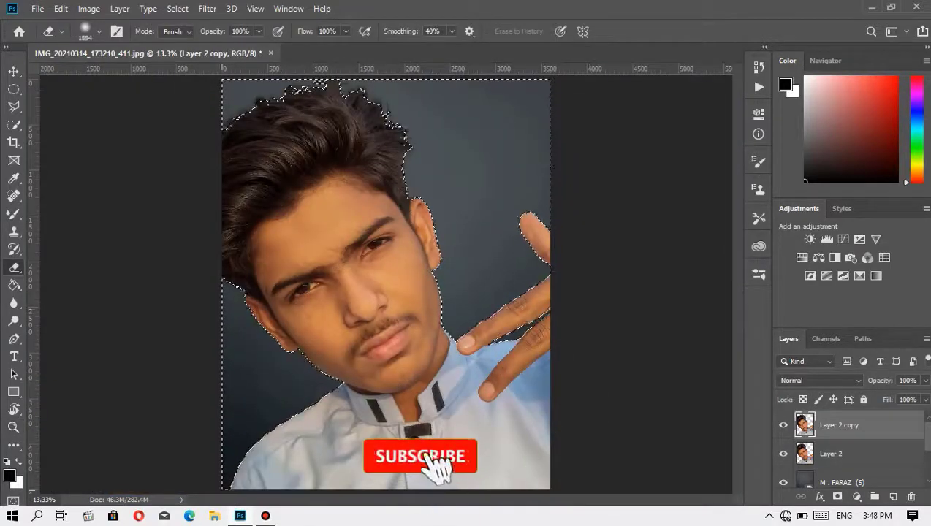
pyautogui.press('z')
pyautogui.moveTo(399, 219); pyautogui.dragTo(530, 300)
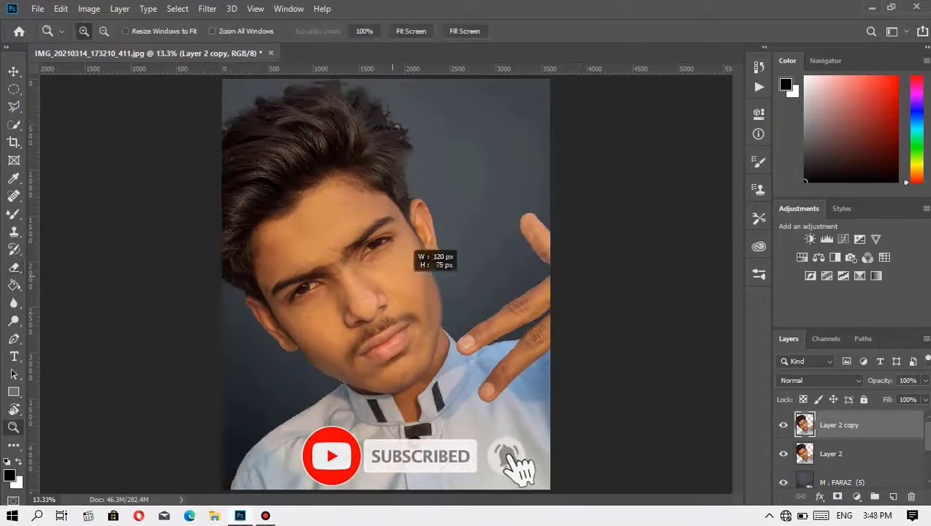
pyautogui.hotkey('ctrl', '0')
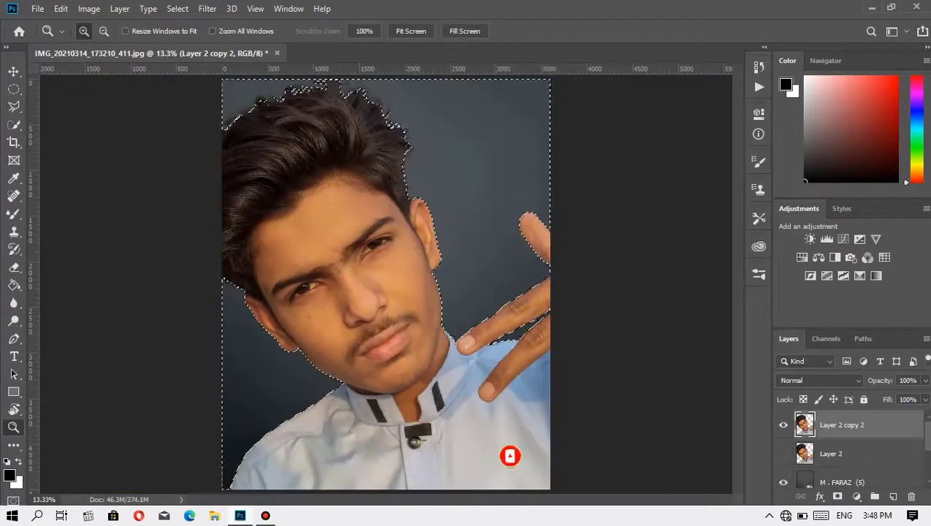
# - Hide Layer 2 copy 2, show Layer 2, restore the selection, and open Liquify
pyautogui.press('e')
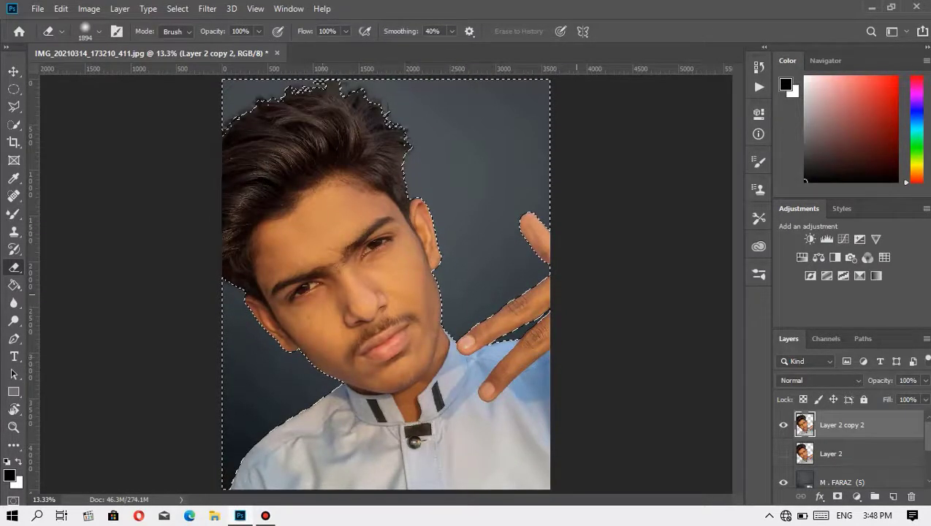
pyautogui.hotkey('ctrl', 'd')
pyautogui.click(783, 425)
pyautogui.click(784, 454)
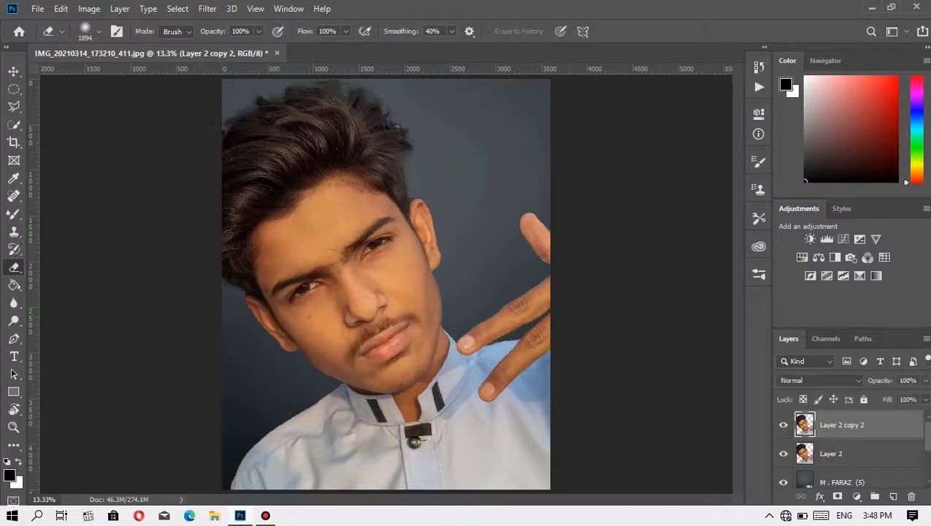
pyautogui.hotkey('ctrl', 'shift', 'd')
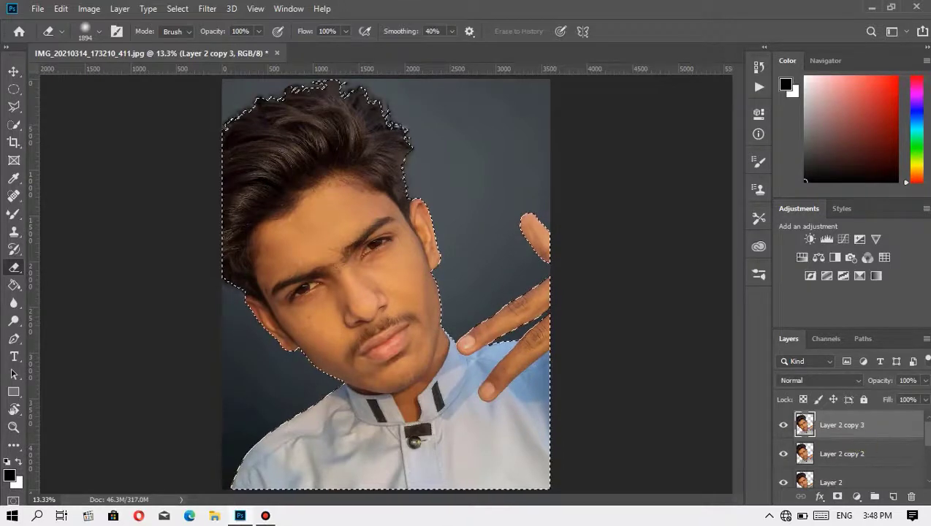
pyautogui.hotkey('ctrl', 'shift', 'x')
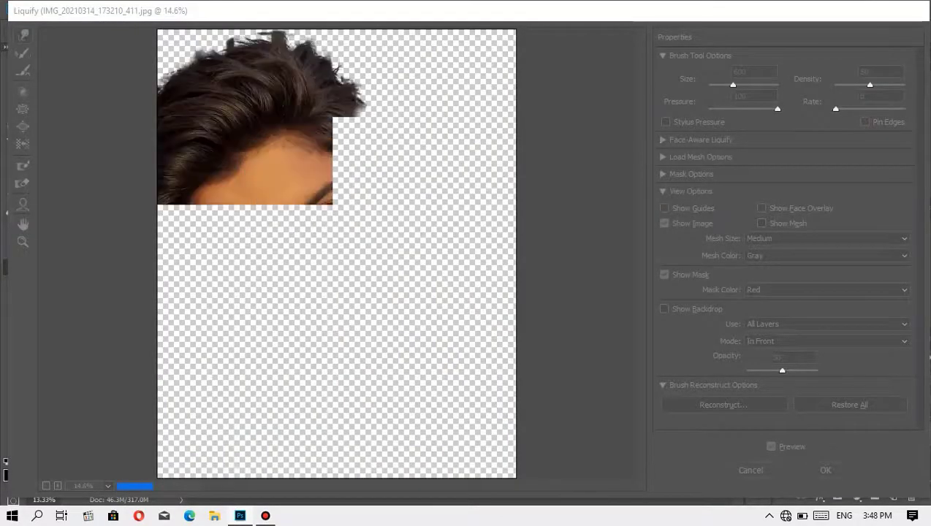
# - Zoom the Liquify preview onto the hair and size the Forward Warp brush
pyautogui.hotkey('ctrl', 'f')
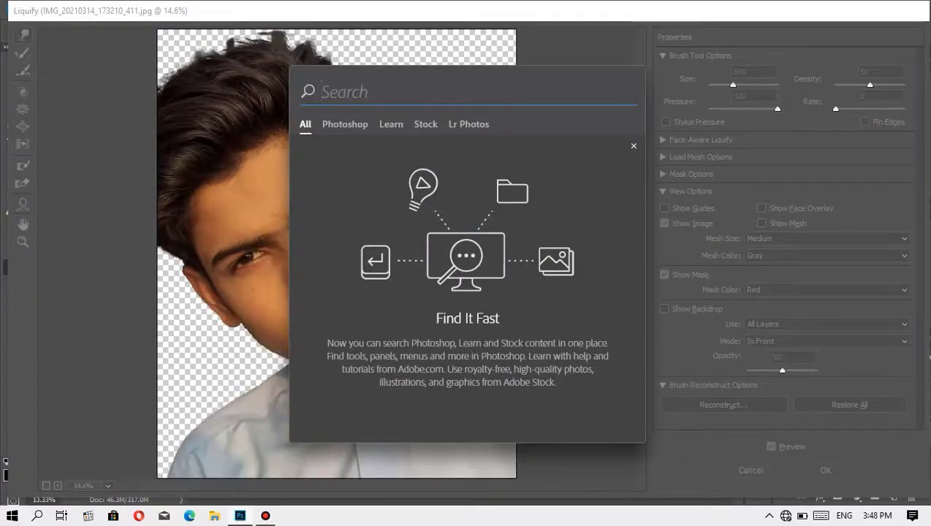
pyautogui.press('Escape')
pyautogui.keyDown('ctrl'); pyautogui.click(380, 124); pyautogui.keyUp('ctrl')
pyautogui.scroll(1, 292, 182)
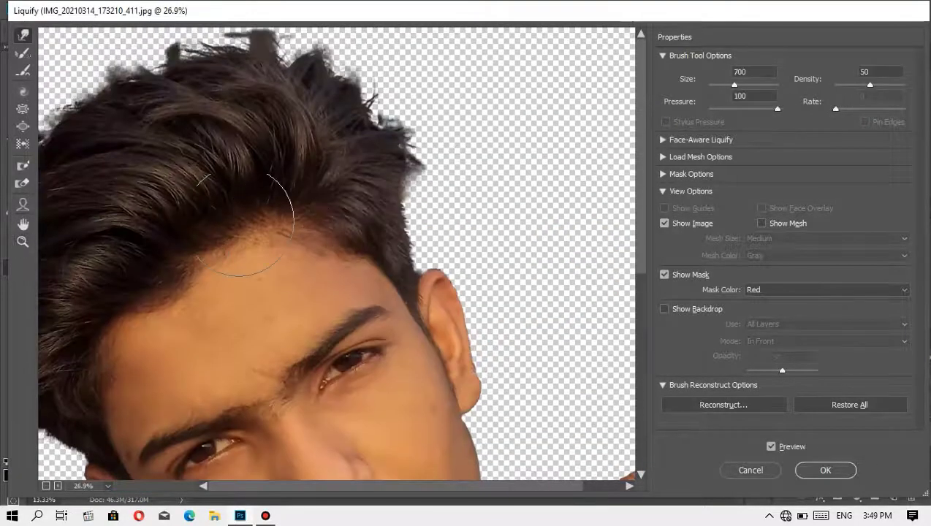
pyautogui.press('[')
pyautogui.press('[')
pyautogui.press('[')
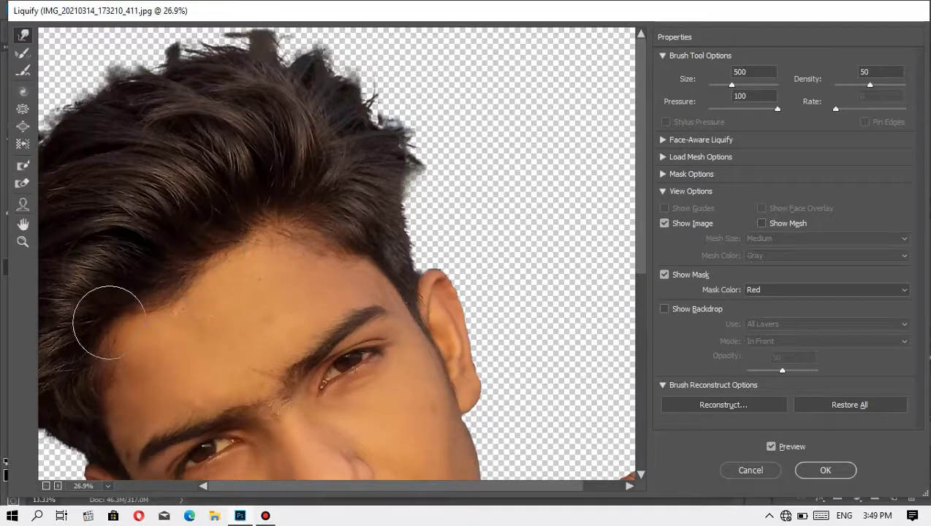
pyautogui.press(']')
pyautogui.press(']')
pyautogui.press(']')
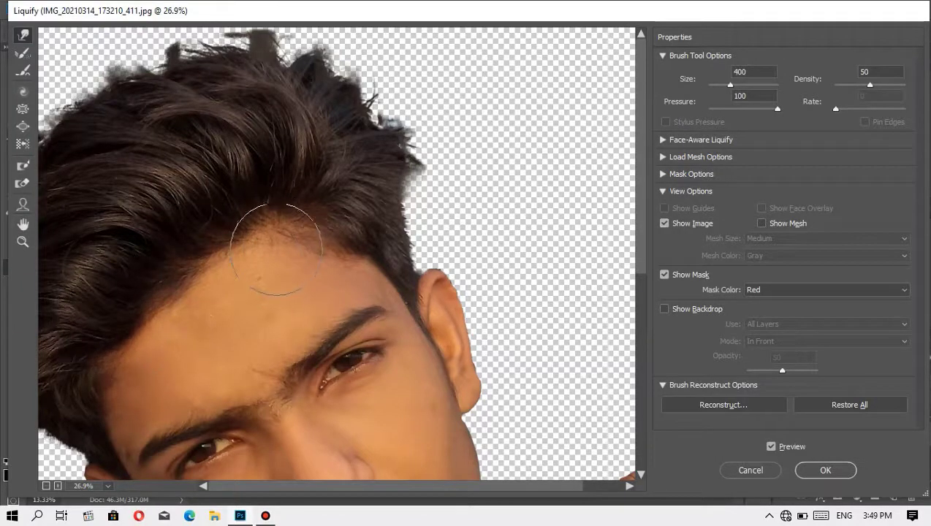
pyautogui.press(']')
pyautogui.press(']')
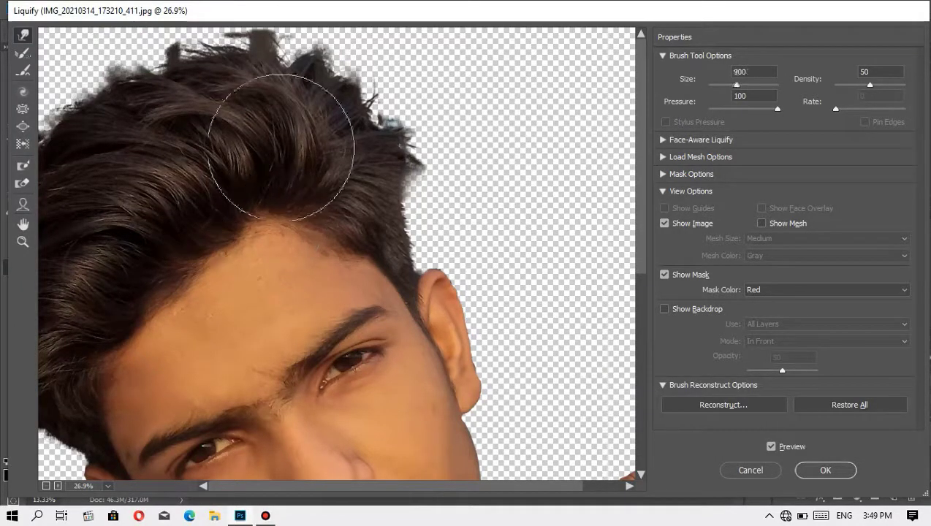
pyautogui.press(']')
pyautogui.press(']')
pyautogui.press(']')
pyautogui.press(']')
pyautogui.press('[')
pyautogui.press('[')
pyautogui.press('[')
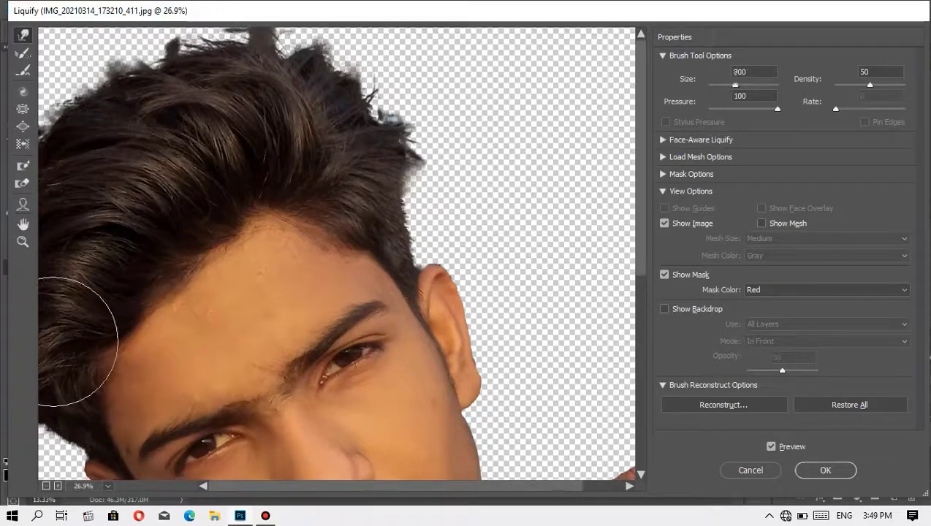
pyautogui.press(']')
pyautogui.press(']')
pyautogui.press(']')
pyautogui.press(']')
pyautogui.press(']')
pyautogui.press(']')
pyautogui.press('[')
pyautogui.press('[')
pyautogui.press('[')
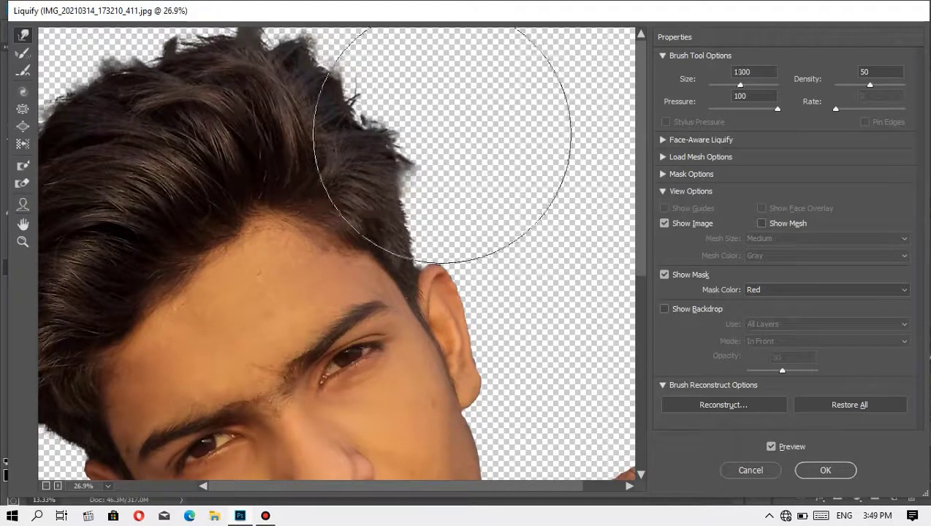
pyautogui.press('[')
pyautogui.press('[')
pyautogui.press('[')
pyautogui.press('[')
pyautogui.press('[')
pyautogui.press('[')
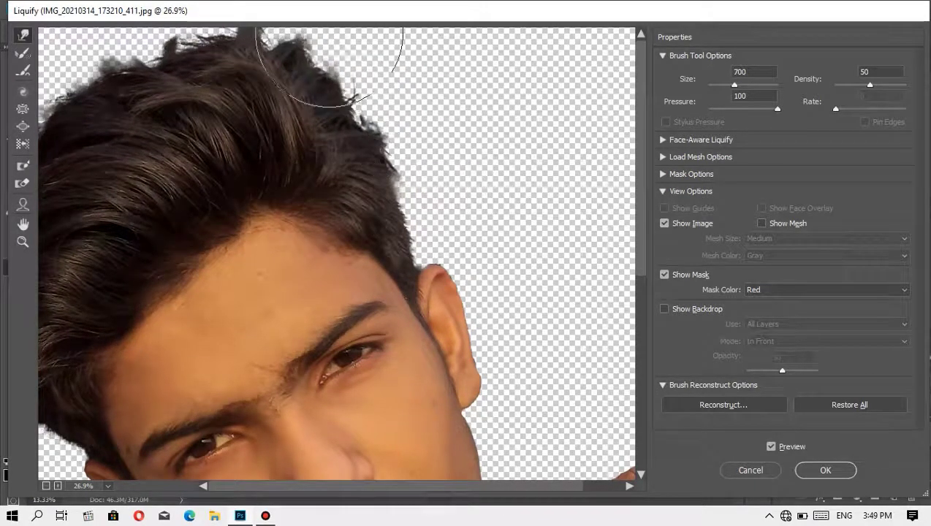
# - Warp the hair at the top, along the hairline and forehead, and at top right
pyautogui.moveTo(175, 82); pyautogui.dragTo(207, 94)
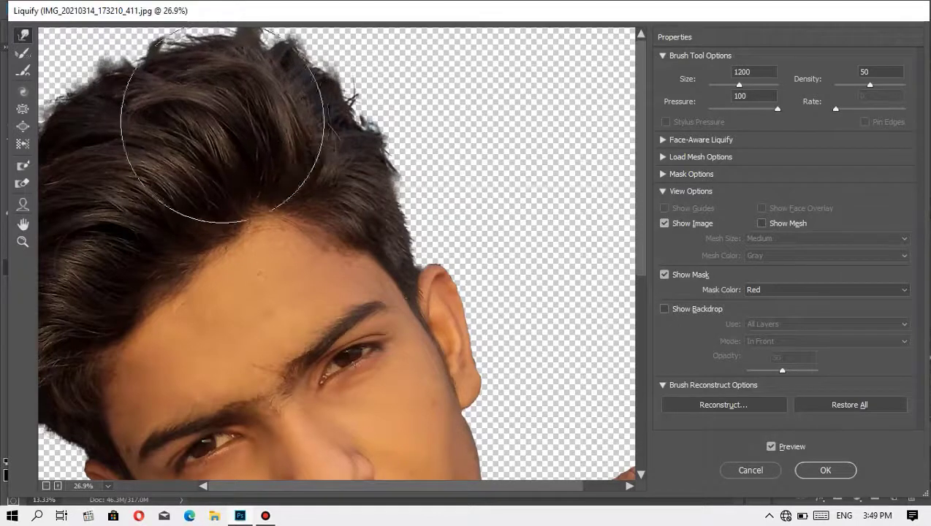
pyautogui.press(']')
pyautogui.moveTo(114, 249)
pyautogui.mouseDown()
pyautogui.moveTo(83, 291)
pyautogui.moveTo(260, 218)
pyautogui.mouseUp()
pyautogui.press(']')
pyautogui.press(']')
pyautogui.press(']')
pyautogui.moveTo(166, 124); pyautogui.dragTo(80, 263)
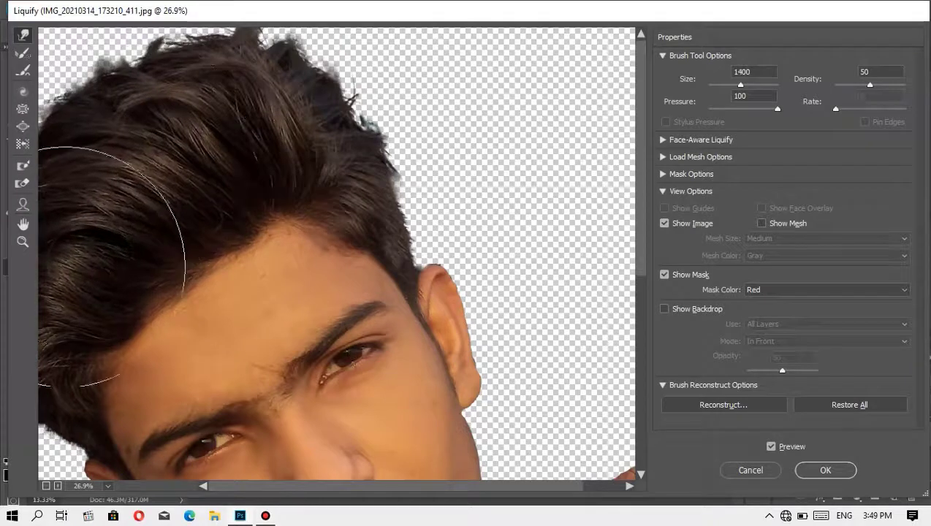
pyautogui.press(']')
pyautogui.press(']')
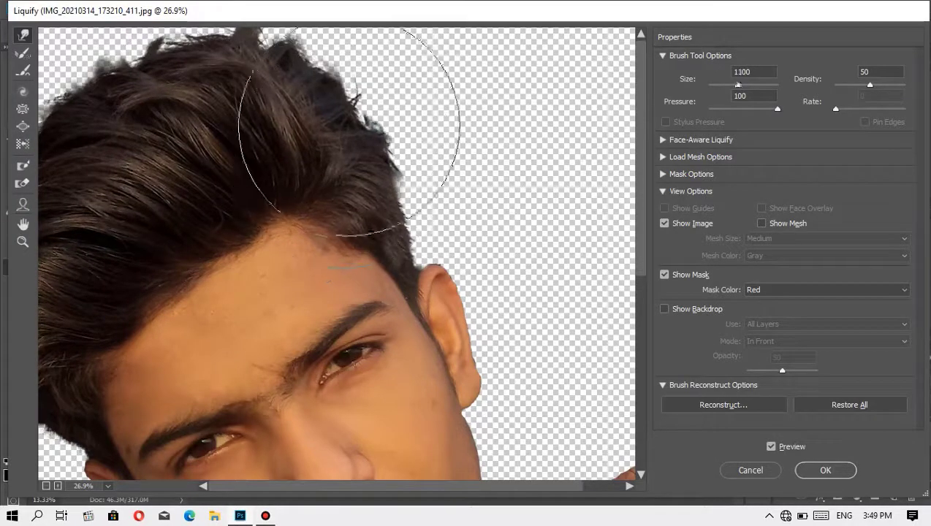
pyautogui.moveTo(337, 145); pyautogui.dragTo(391, 150)
pyautogui.press('[')
pyautogui.press('[')
pyautogui.press('[')
pyautogui.press('[')
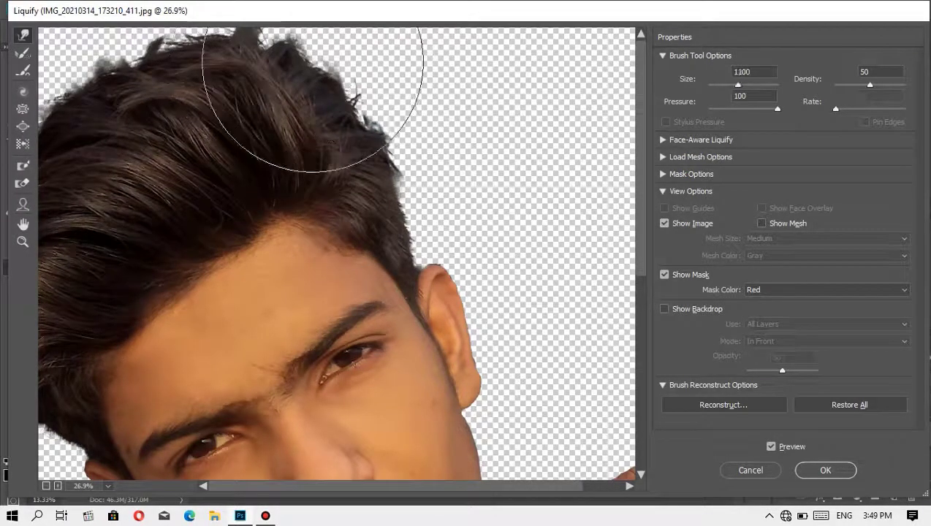
pyautogui.press('[')
pyautogui.press('[')
pyautogui.press('[')
pyautogui.press('[')
pyautogui.press('[')
pyautogui.press('[')
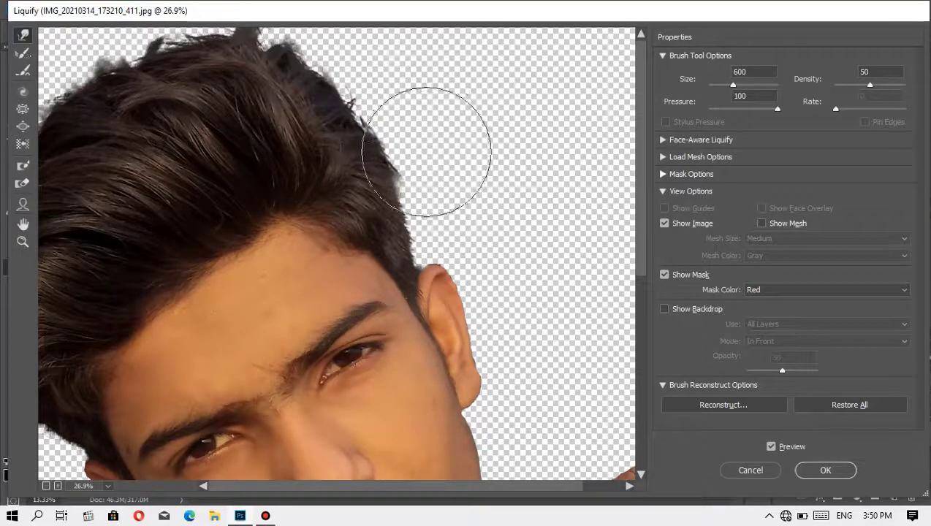
# - Push the top-left hair into shape, fit the preview, and apply Liquify
pyautogui.press('z')
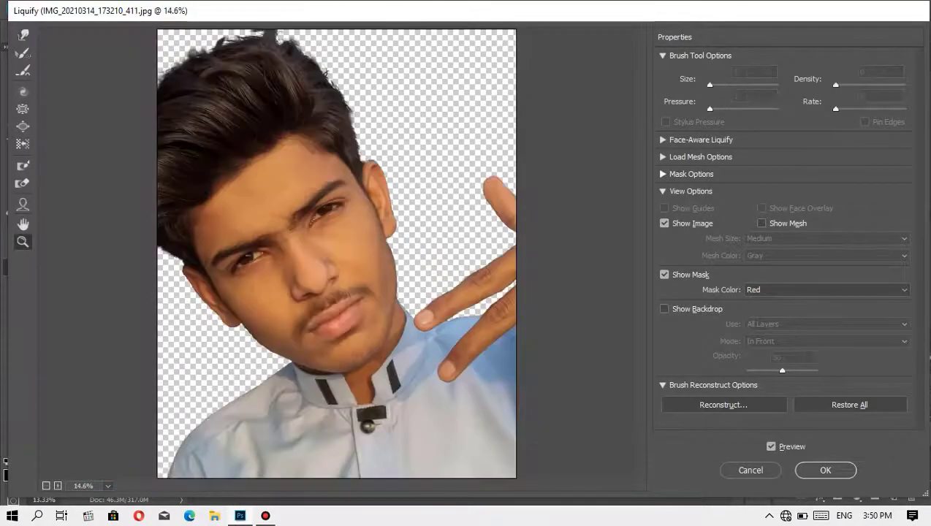
pyautogui.hotkey('ctrl', '+')
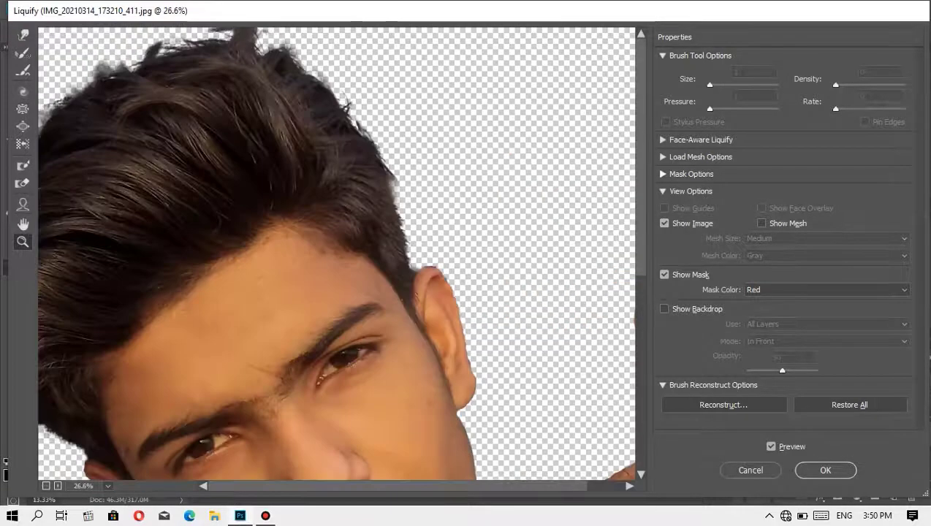
pyautogui.press('w')
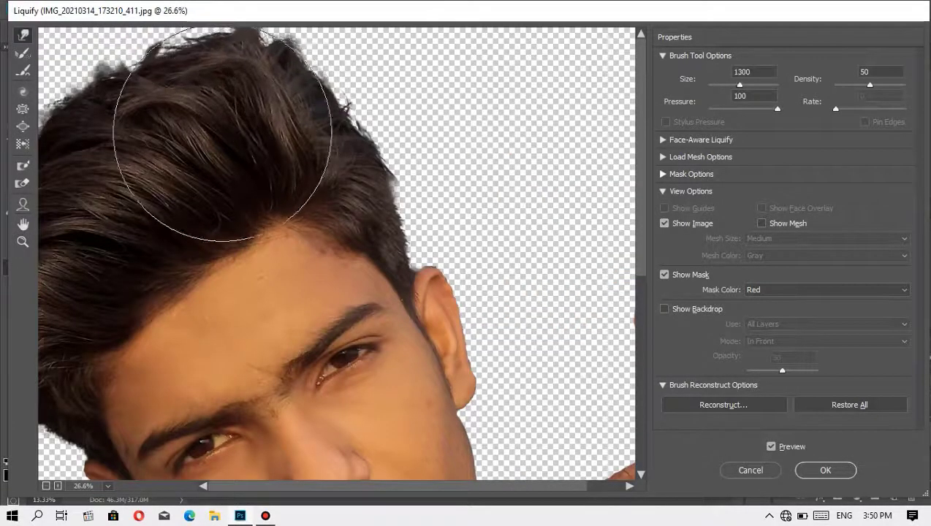
pyautogui.moveTo(116, 70); pyautogui.dragTo(44, 65)
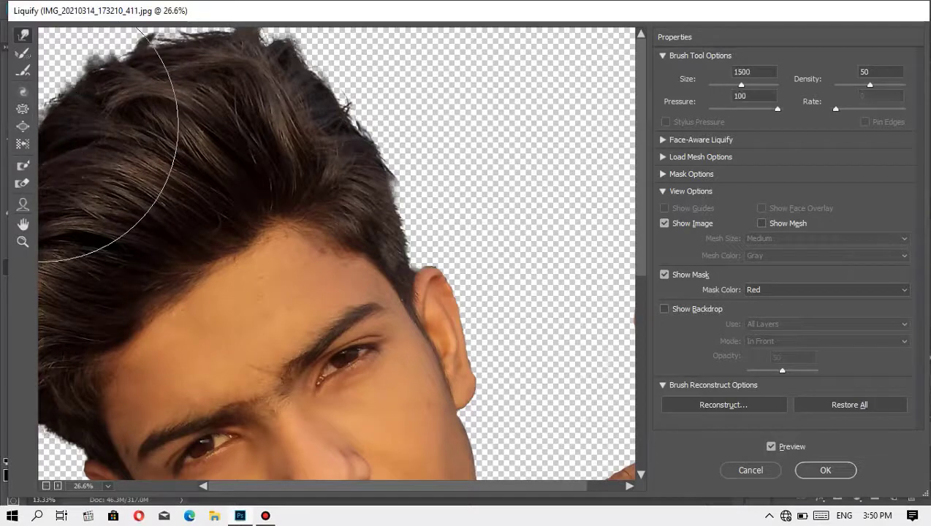
pyautogui.scroll(-3, 258, 212)
pyautogui.scroll(3, 257, 212)
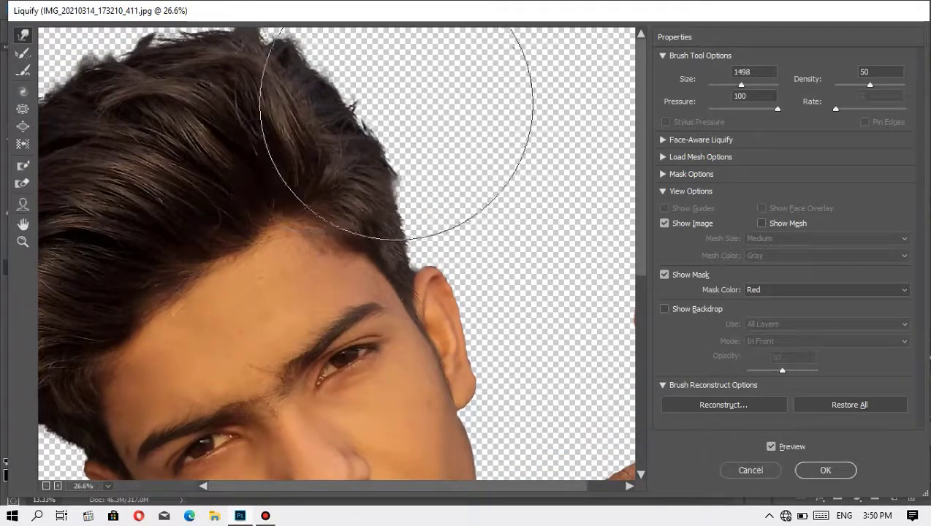
pyautogui.press('[')
pyautogui.press('[')
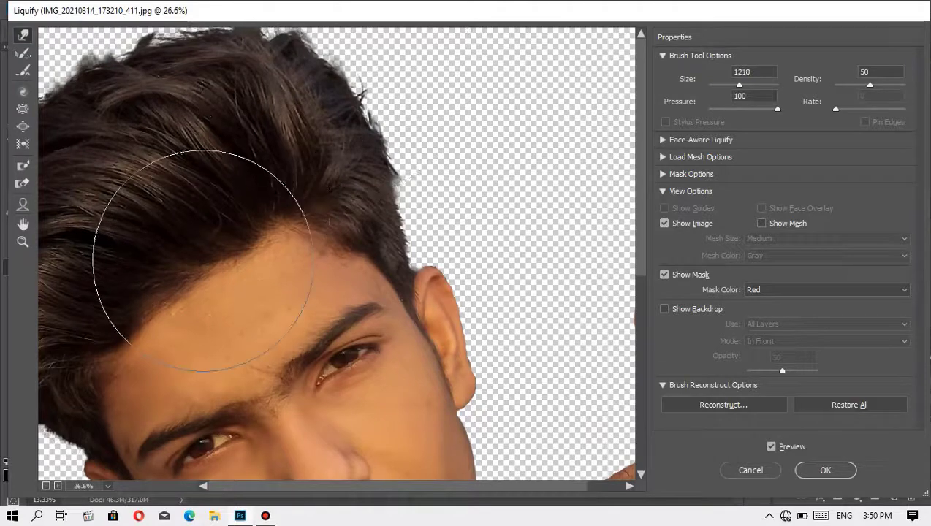
pyautogui.press('z')
pyautogui.rightClick(443, 130)
pyautogui.click(468, 433)
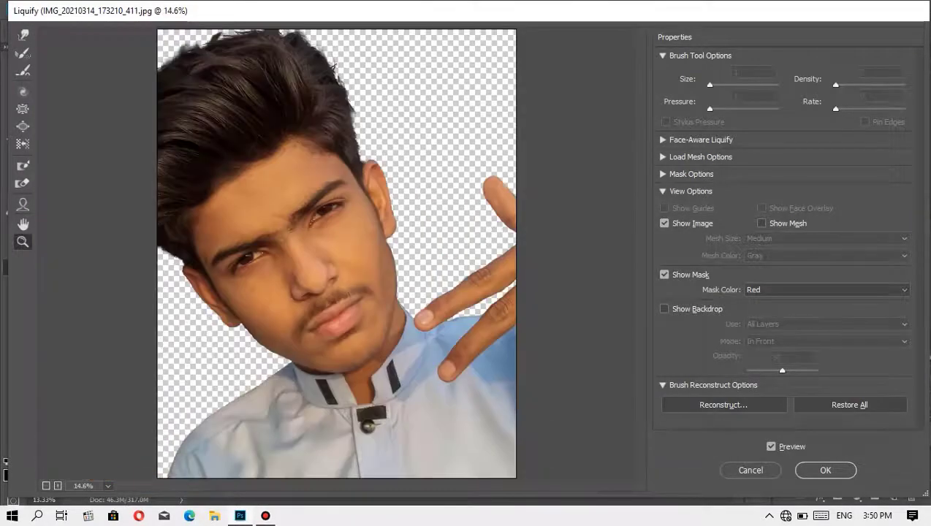
pyautogui.press('Return')
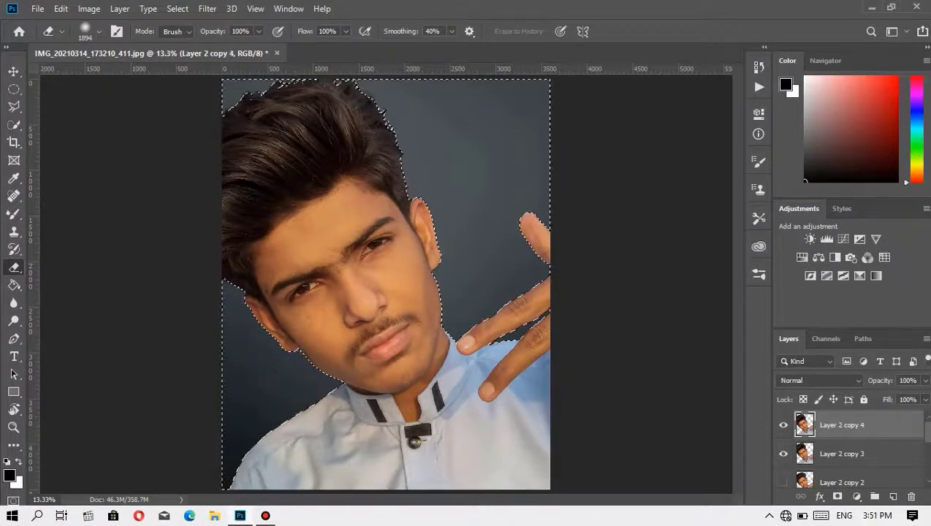
# - Turn Layer 2 copy 3 black with Hue/Saturation Lightness -100
pyautogui.click(841, 453)
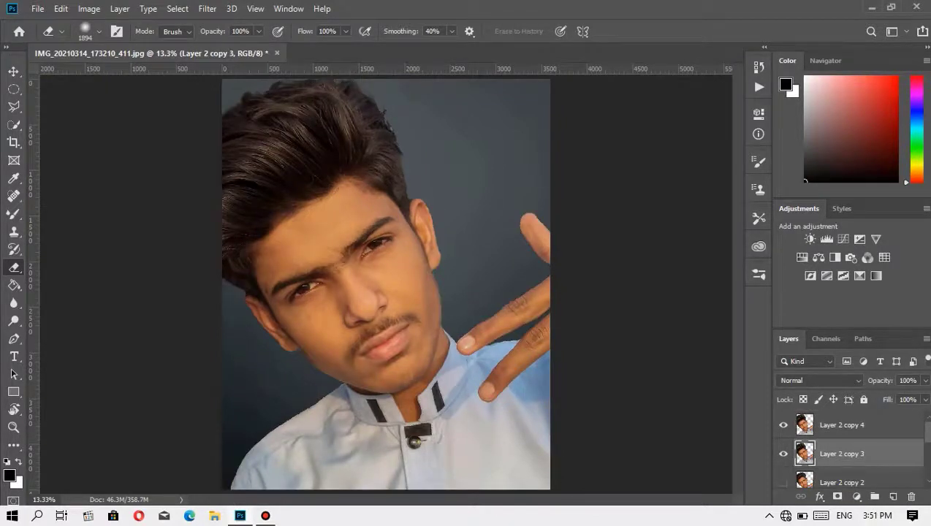
pyautogui.hotkey('ctrl', 'u')
pyautogui.press('Tab')
pyautogui.press('Tab')
pyautogui.write('-100')
pyautogui.press('Return')
# - Gaussian Blur the black silhouette at a 164.7 px radius
pyautogui.hotkey('alt', 't')
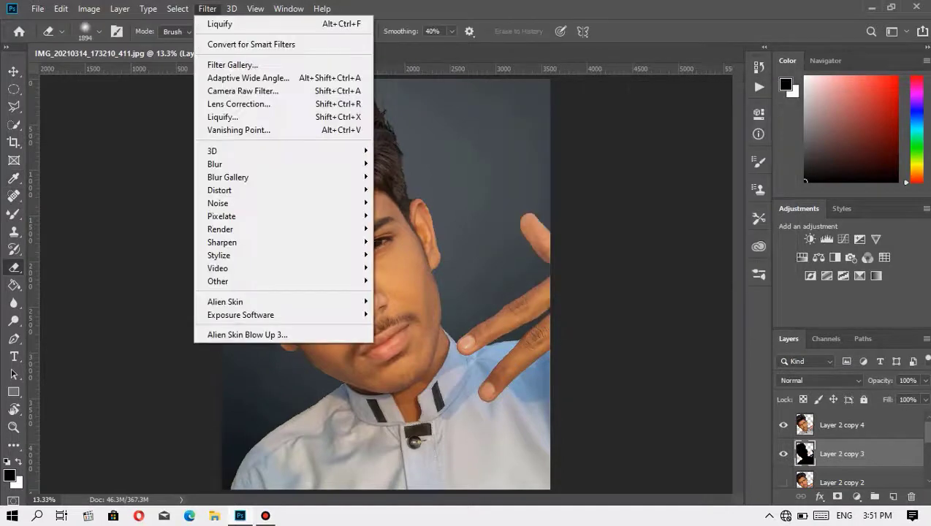
pyautogui.press('b')
pyautogui.press('Right')
pyautogui.press('g')
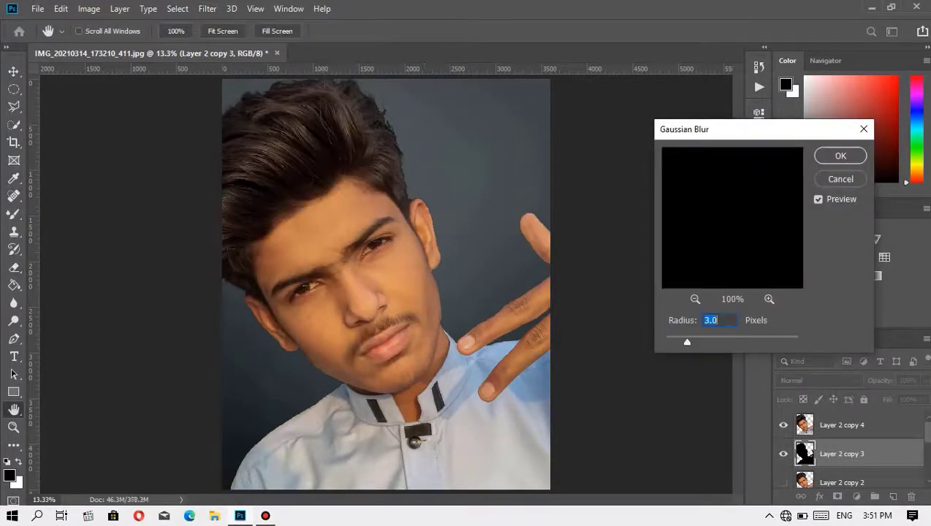
pyautogui.moveTo(687, 341); pyautogui.dragTo(742, 341)
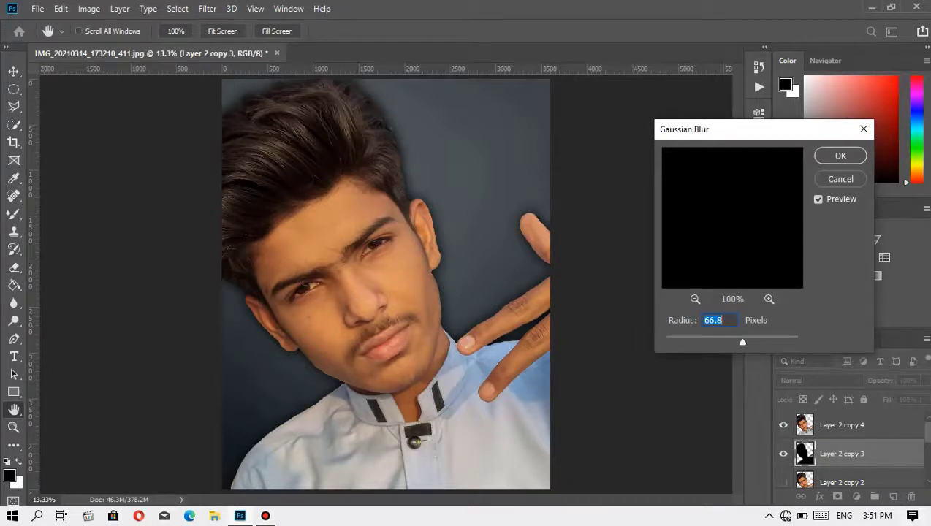
pyautogui.moveTo(742, 341); pyautogui.dragTo(766, 341)
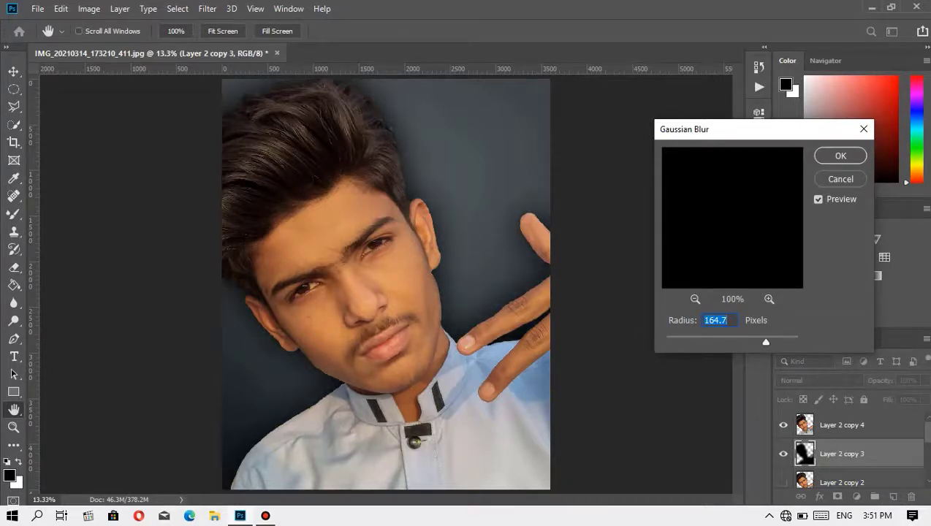
pyautogui.press('Return')
pyautogui.press('e')
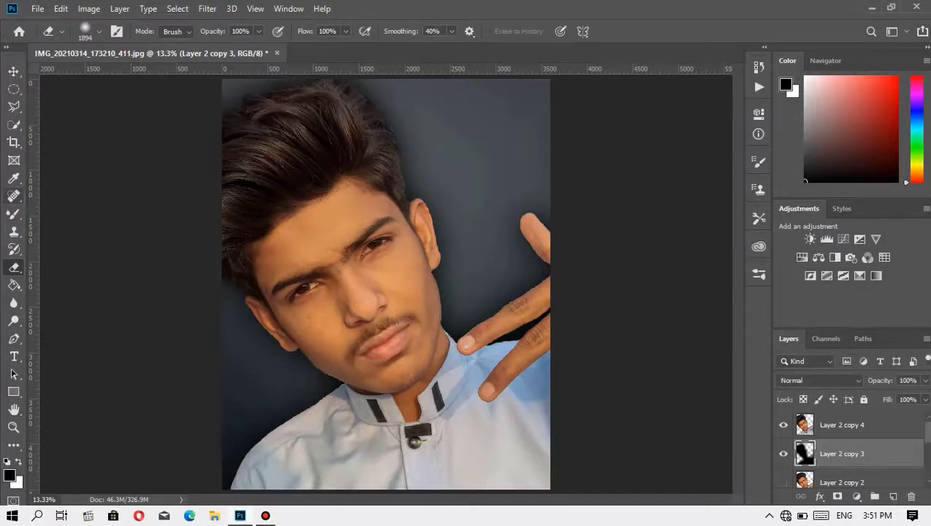
# - Apply a Field Blur to the background image
pyautogui.press('v')
pyautogui.hotkey('alt', ']')
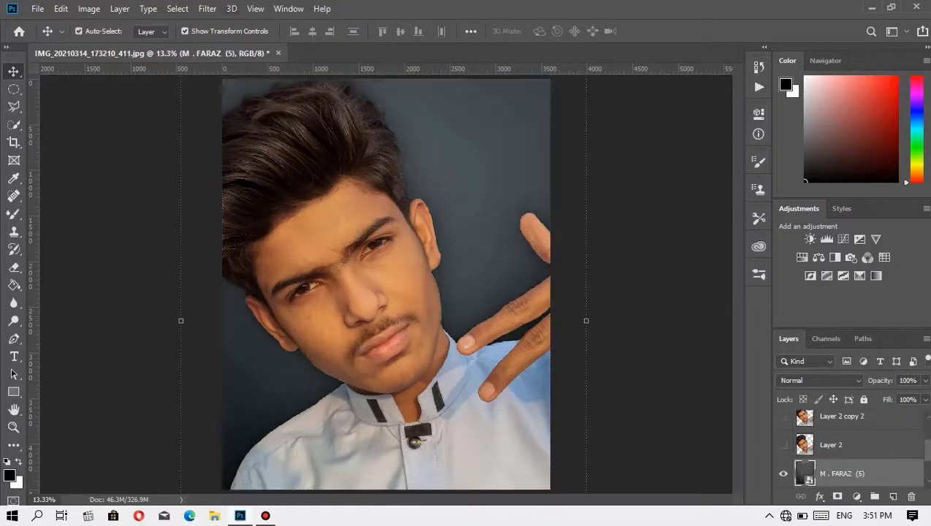
pyautogui.click(206, 8)
pyautogui.click(417, 177)
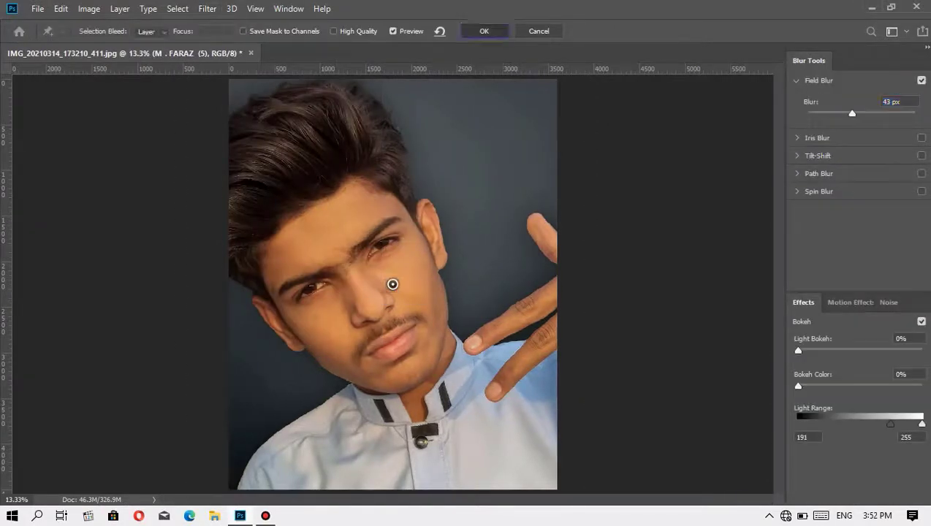
pyautogui.press('Return')
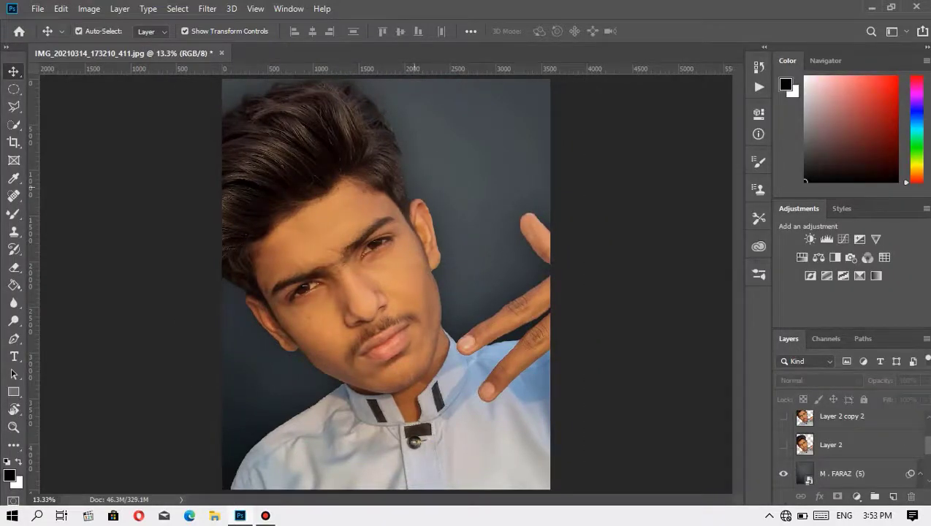
# - Duplicate the shadow layer and apply a Field Blur to it as well
pyautogui.hotkey('ctrl', 'j')
pyautogui.click(206, 8)
pyautogui.click(406, 177)
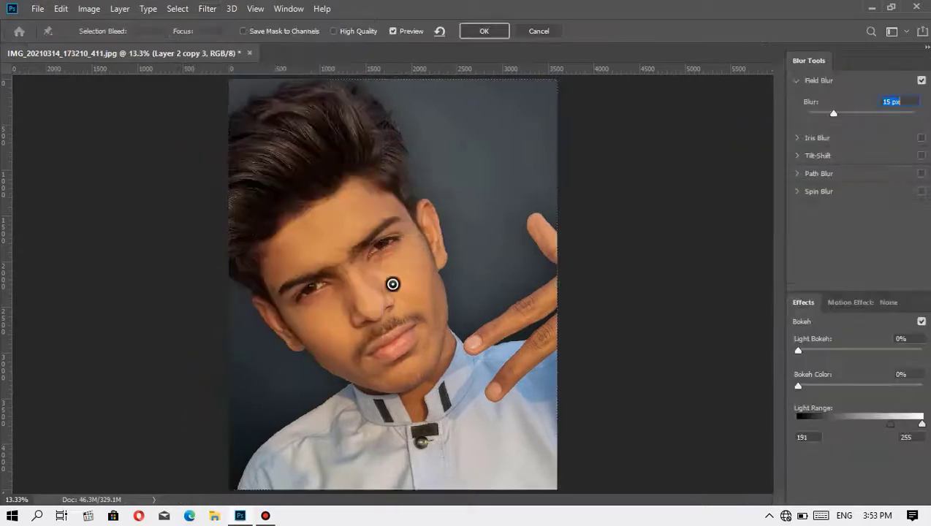
pyautogui.press('Return')
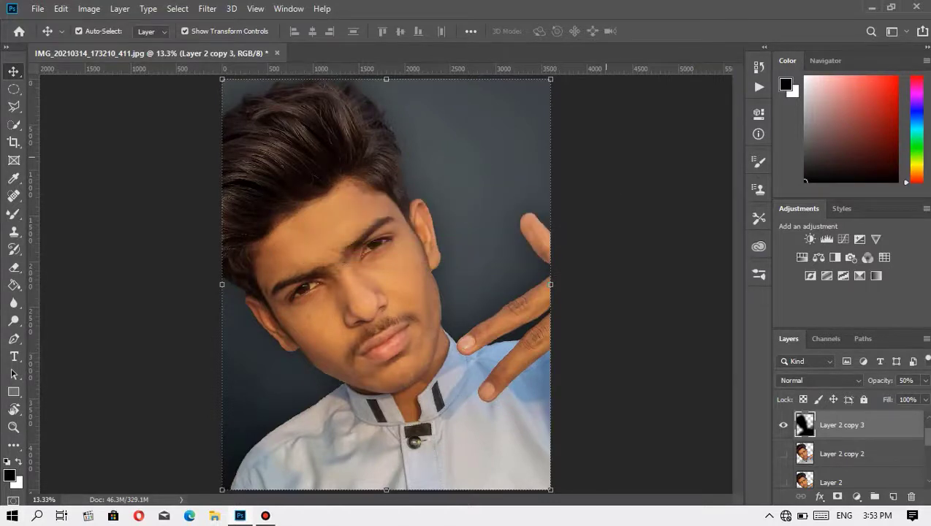
pyautogui.click(664, 261)
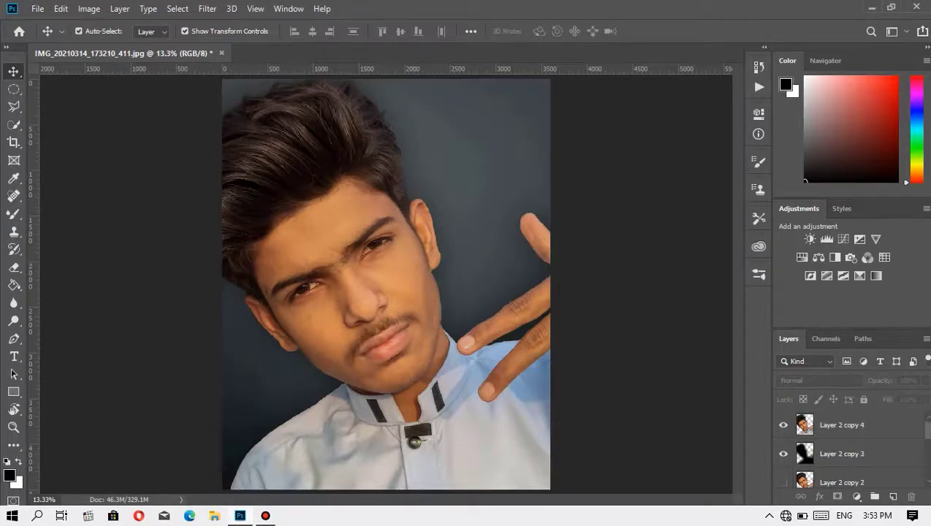
# - Place the 5-4 money image embedded from the New folder (2) folder and enlarge it
pyautogui.click(38, 8)
pyautogui.click(51, 266)
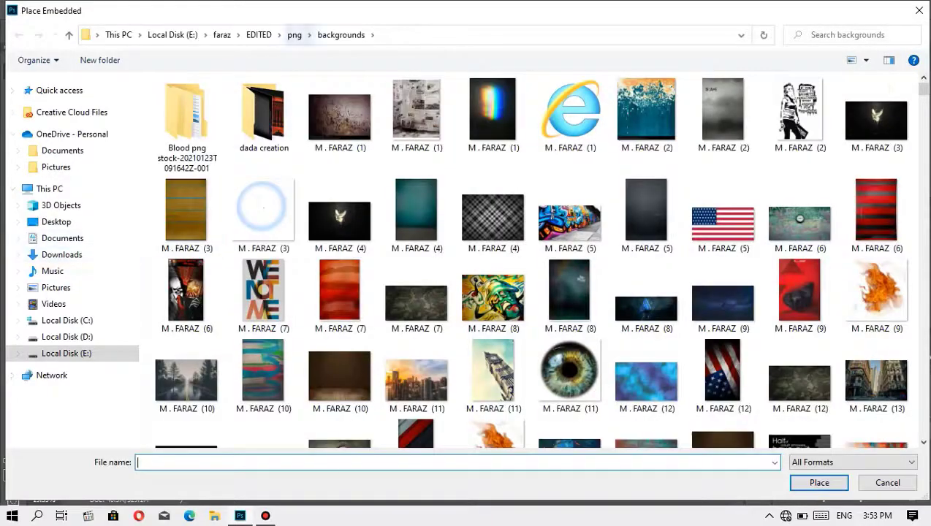
pyautogui.click(293, 34)
pyautogui.doubleClick(208, 335)
pyautogui.doubleClick(339, 104)
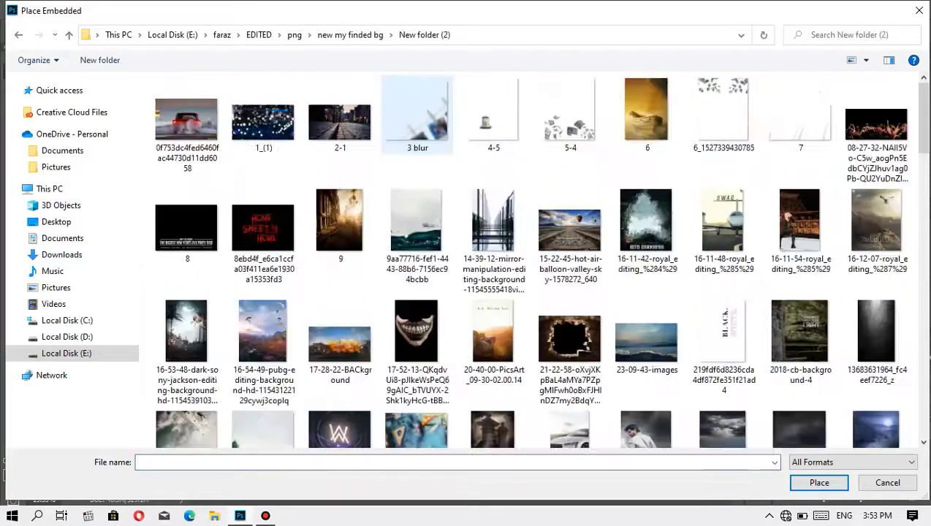
pyautogui.doubleClick(570, 117)
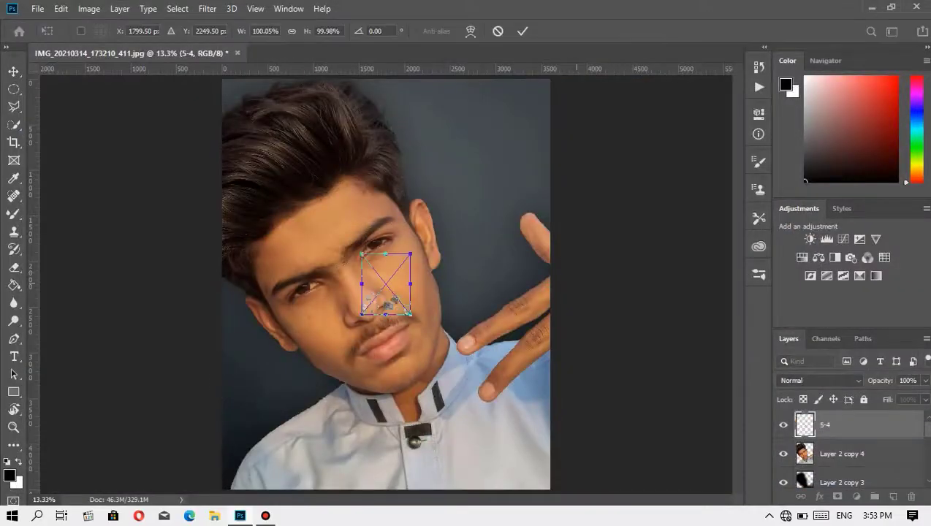
pyautogui.hotkey('ctrl', '-')
pyautogui.hotkey('ctrl', '-')
pyautogui.moveTo(401, 303)
pyautogui.mouseDown()
pyautogui.moveTo(502, 430)
pyautogui.moveTo(543, 456)
pyautogui.moveTo(511, 245)
pyautogui.mouseUp()
pyautogui.press('Return')
pyautogui.press('z')
pyautogui.hotkey('ctrl', '0')
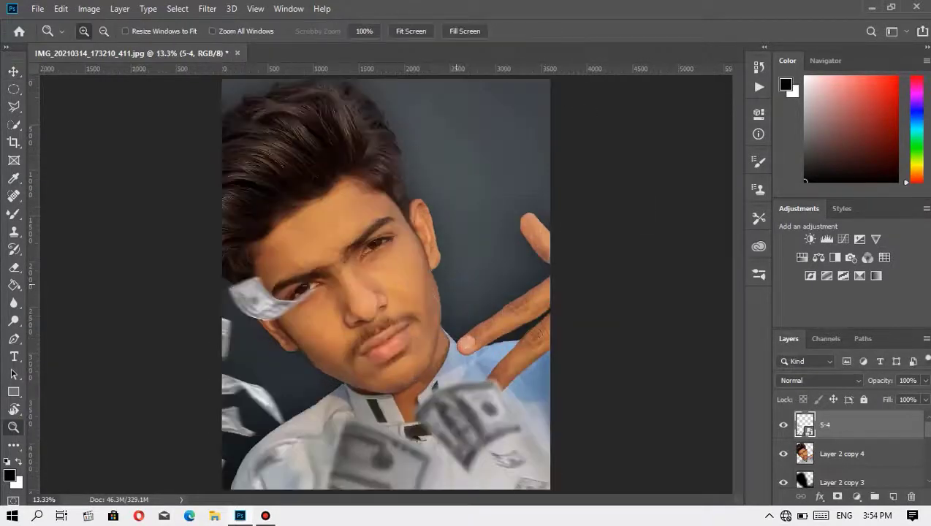
pyautogui.click(38, 8)
pyautogui.click(59, 266)
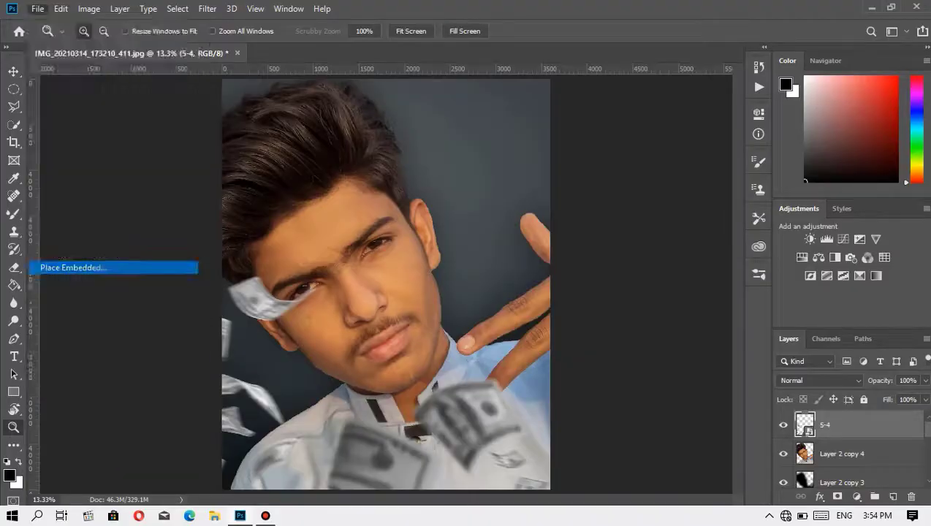
pyautogui.click(723, 113)
pyautogui.press('Return')
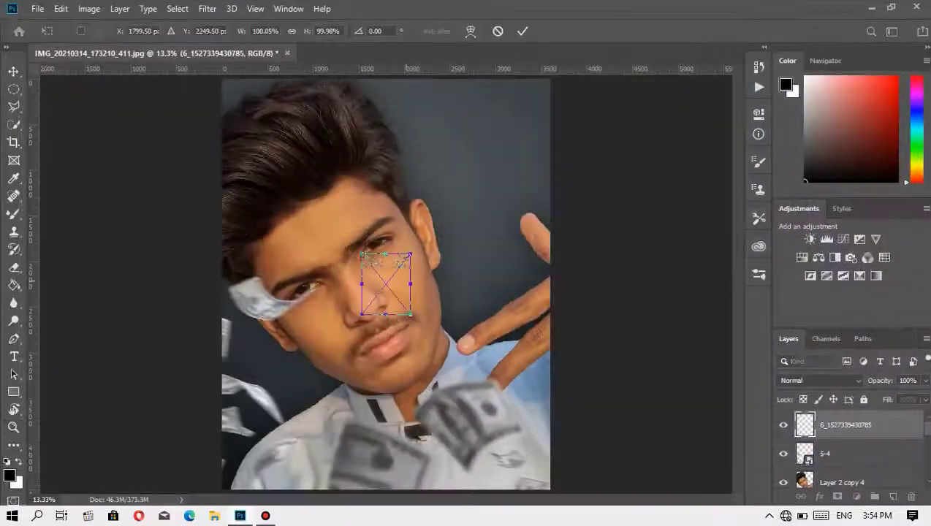
pyautogui.moveTo(403, 257)
pyautogui.mouseDown()
pyautogui.moveTo(594, 233)
pyautogui.moveTo(519, 247)
pyautogui.mouseUp()
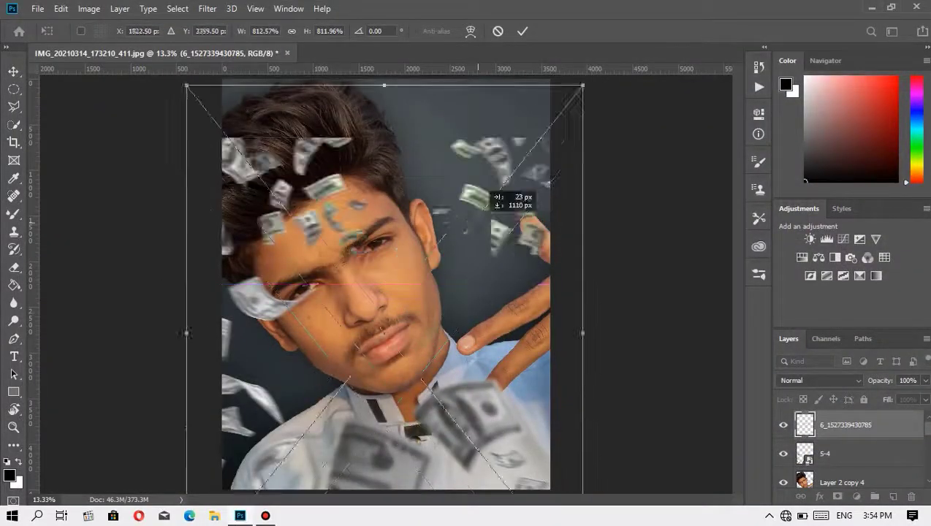
pyautogui.moveTo(579, 237); pyautogui.dragTo(658, 237)
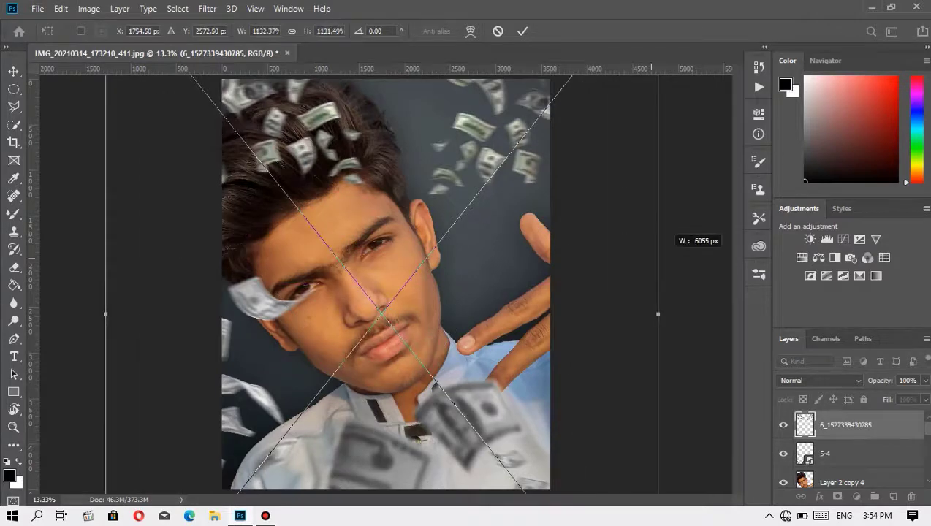
pyautogui.moveTo(537, 194)
pyautogui.mouseDown()
pyautogui.moveTo(491, 245)
pyautogui.moveTo(489, 200)
pyautogui.moveTo(571, 265)
pyautogui.moveTo(533, 201)
pyautogui.mouseUp()
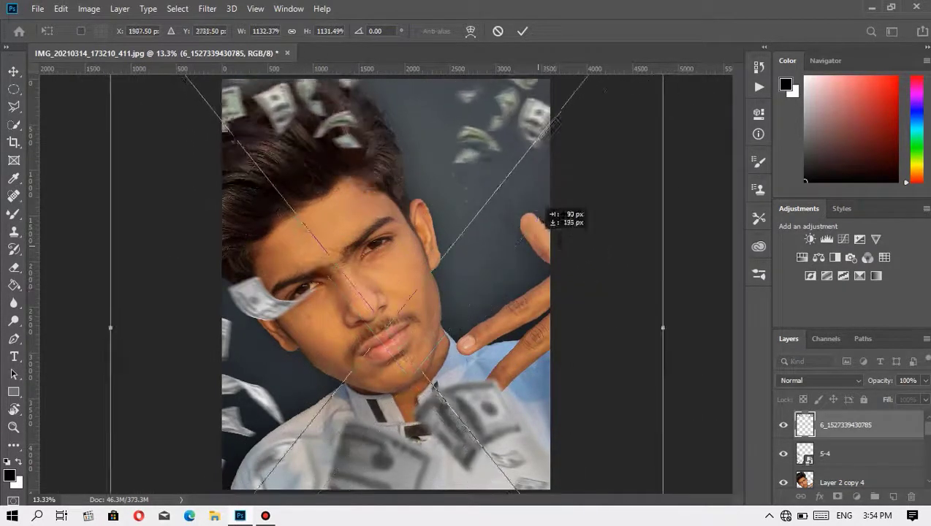
pyautogui.press('Return')
pyautogui.press('z')
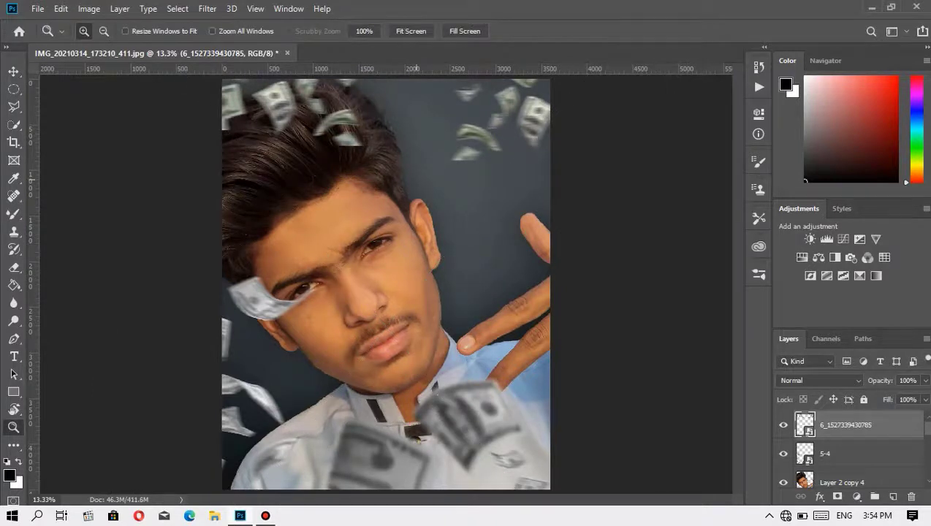
# - Rasterize the money layer and erase the bills at the top right
pyautogui.press('e')
pyautogui.click(525, 117)
pyautogui.press('Return')
pyautogui.click(525, 117)
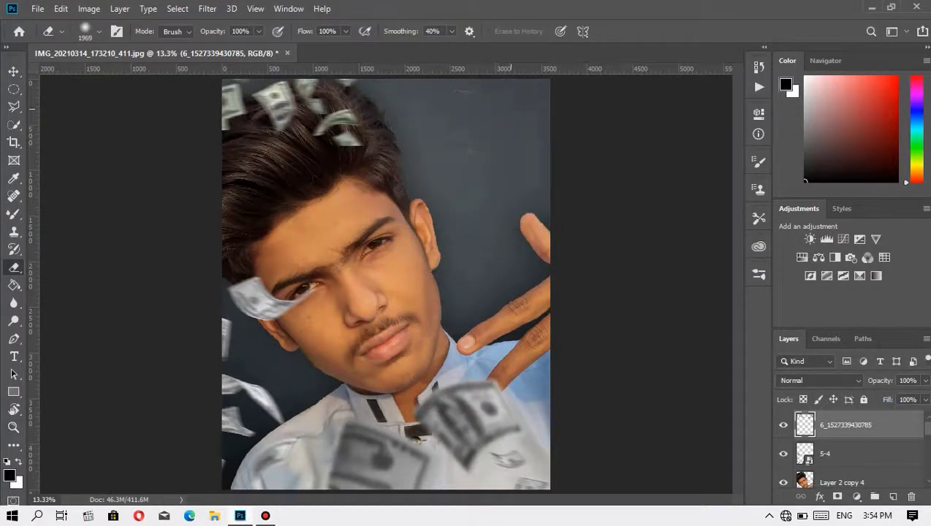
pyautogui.rightClick(421, 218)
pyautogui.press('Return')
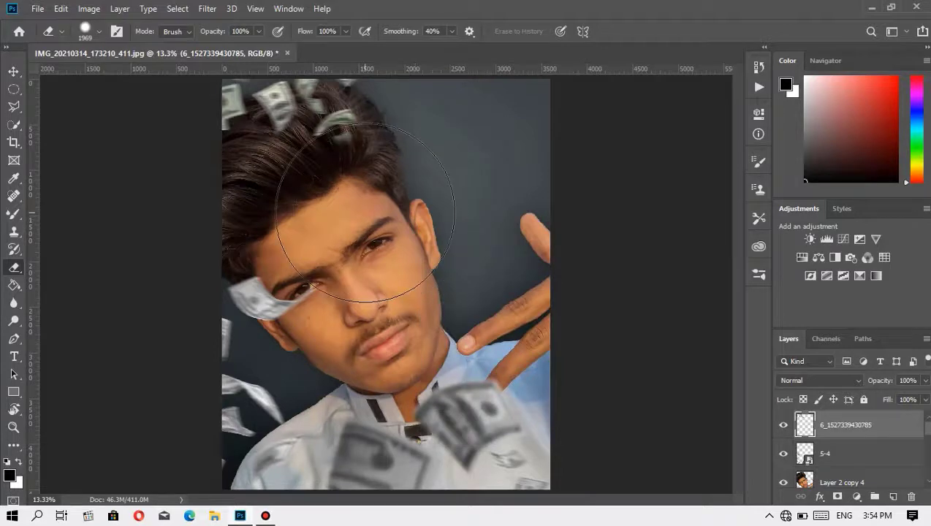
# - Fit the image on screen and move the 5-4 falling money upward
pyautogui.press('z')
pyautogui.rightClick(411, 217)
pyautogui.click(446, 248)
pyautogui.press('v')
pyautogui.moveTo(475, 409); pyautogui.dragTo(669, 377)
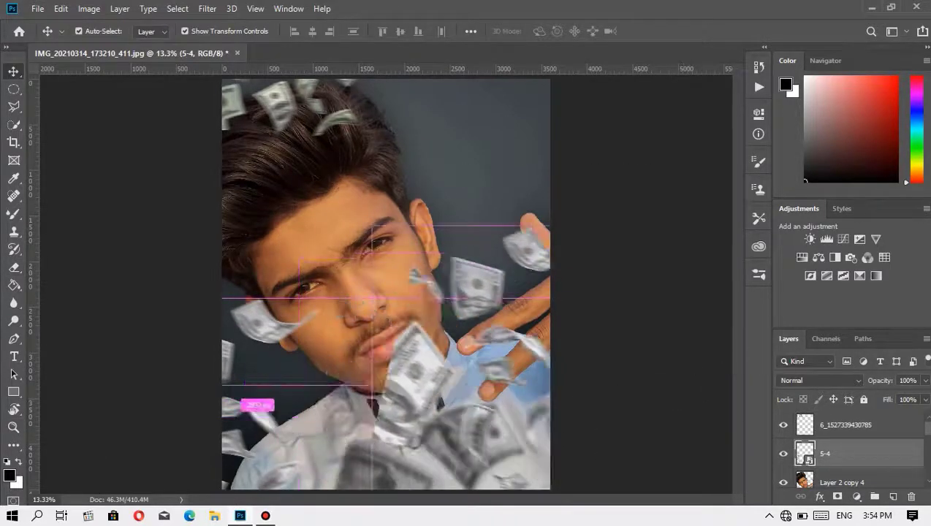
# - Duplicate the money layer, scale and rotate the copy onto the hair, and erase part of it
pyautogui.moveTo(668, 377)
pyautogui.mouseDown()
pyautogui.moveTo(446, 278)
pyautogui.moveTo(581, 259)
pyautogui.mouseUp()
pyautogui.hotkey('ctrl', 't')
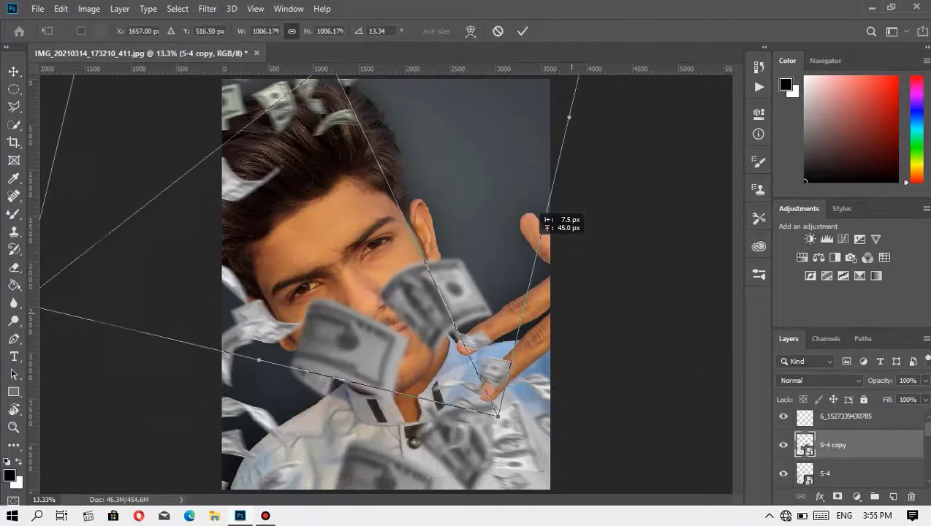
pyautogui.moveTo(551, 219)
pyautogui.mouseDown()
pyautogui.moveTo(343, 228)
pyautogui.moveTo(534, 307)
pyautogui.moveTo(570, 62)
pyautogui.mouseUp()
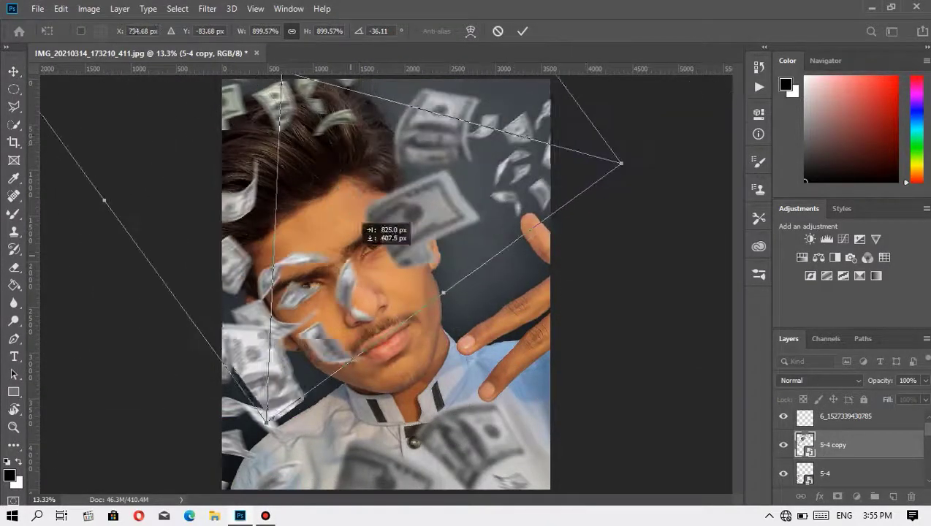
pyautogui.moveTo(570, 58); pyautogui.dragTo(614, 81)
pyautogui.press('Return')
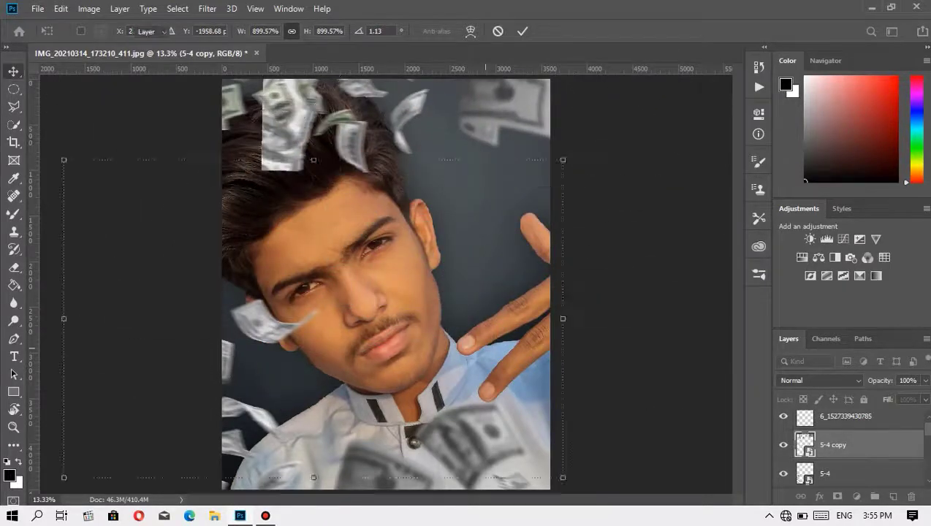
pyautogui.press('e')
pyautogui.moveTo(343, 69)
pyautogui.mouseDown()
pyautogui.moveTo(343, 143)
pyautogui.moveTo(388, 66)
pyautogui.mouseUp()
pyautogui.press('v')
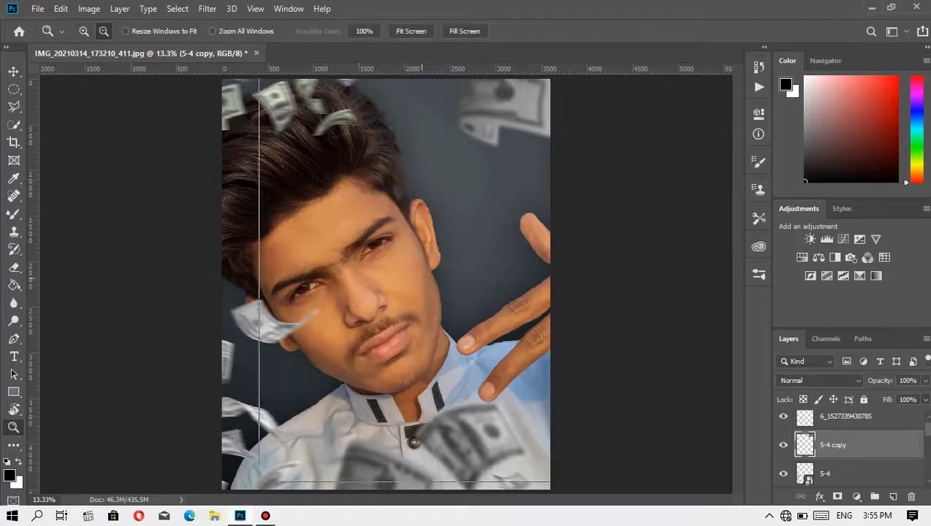
pyautogui.hotkey('ctrl', '-')
pyautogui.hotkey('alt', ']')
pyautogui.press('Delete')
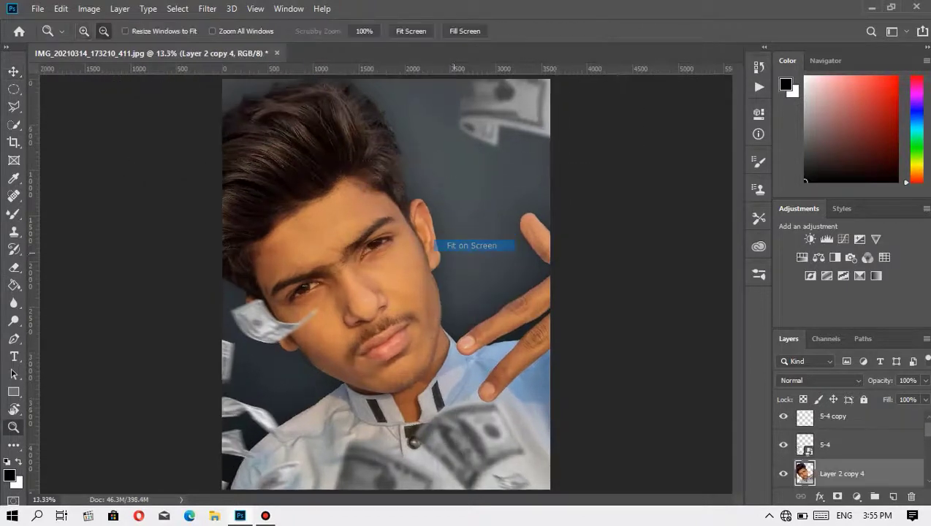
pyautogui.moveTo(464, 412); pyautogui.dragTo(478, 423)
pyautogui.hotkey('ctrl', 't')
pyautogui.moveTo(621, 493); pyautogui.dragTo(688, 395)
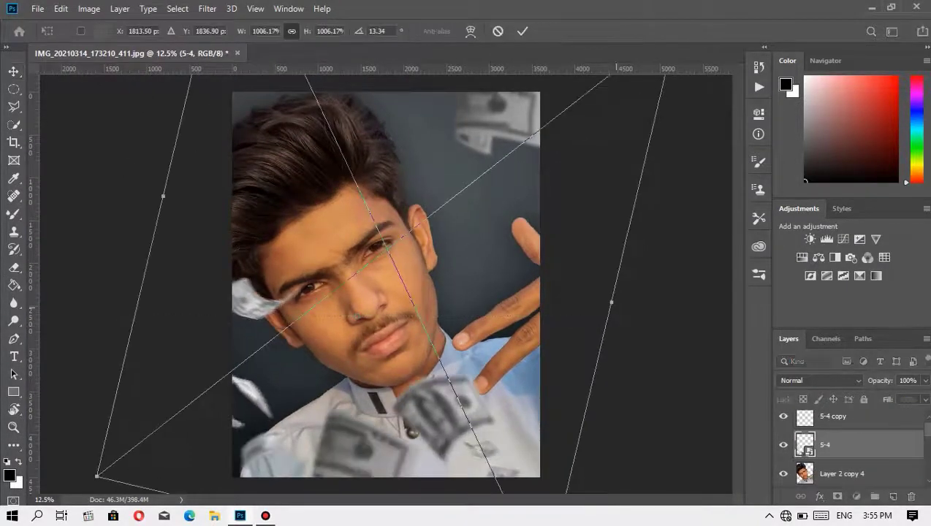
pyautogui.moveTo(482, 310); pyautogui.dragTo(507, 389)
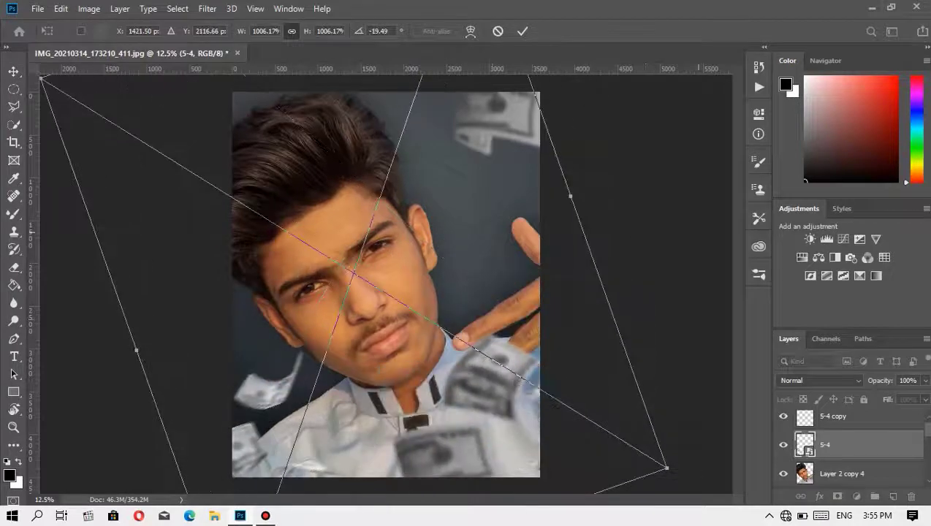
pyautogui.press('Return')
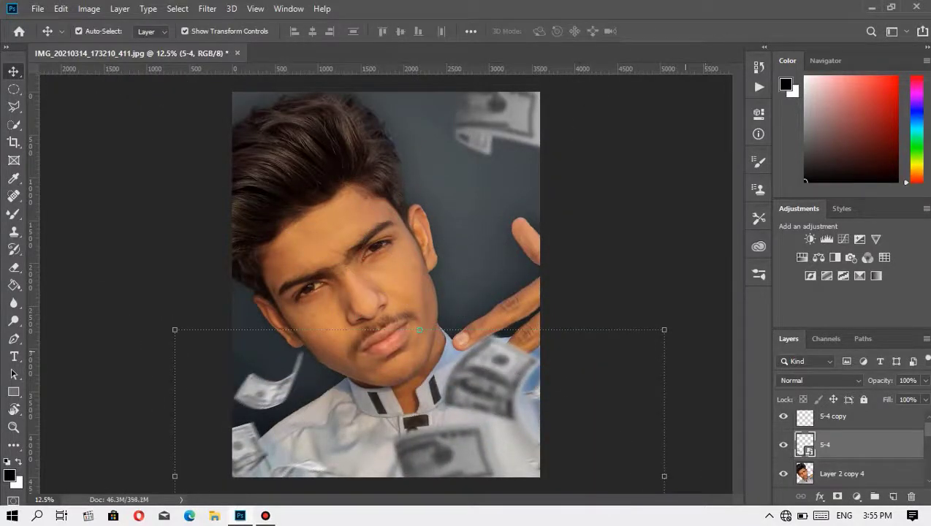
pyautogui.moveTo(569, 340); pyautogui.dragTo(570, 394)
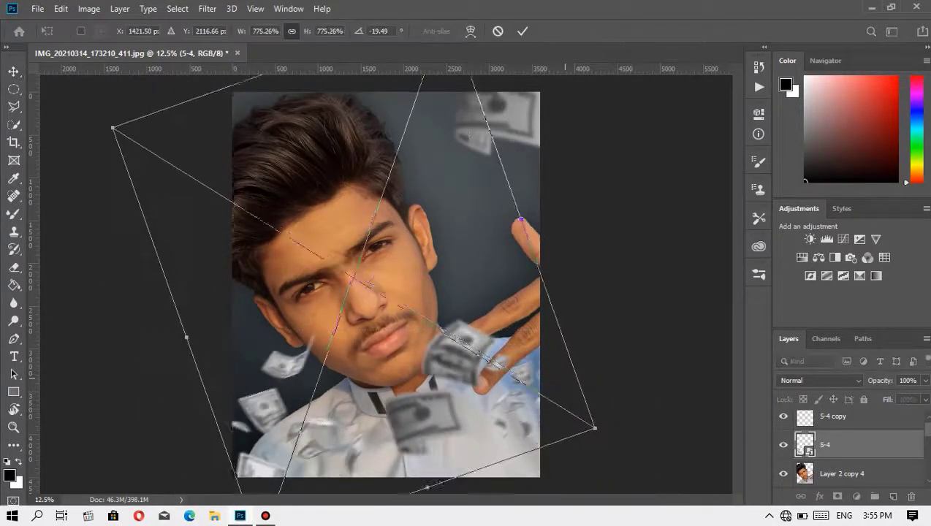
pyautogui.press('Return')
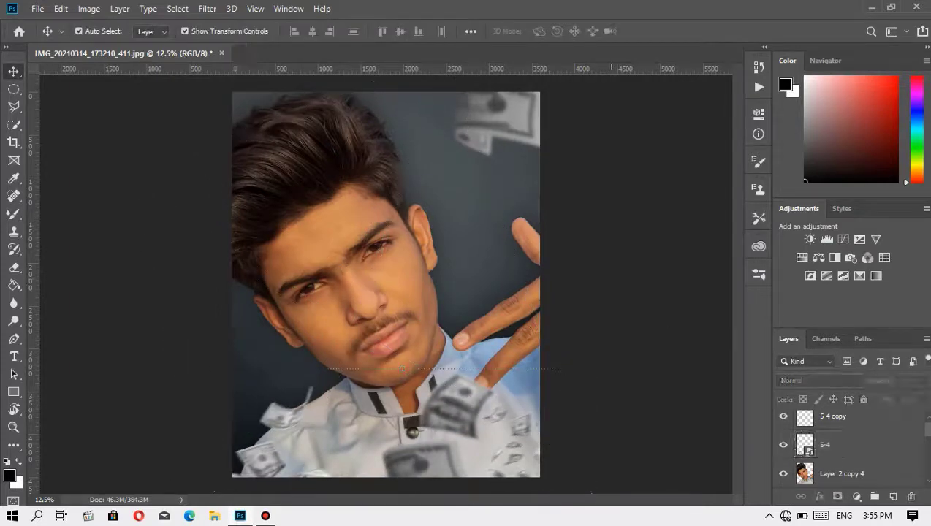
# - Enlarge the 5-4 bills to about 1110%, rotate them nearly level across the chest
pyautogui.click(825, 444)
pyautogui.hotkey('ctrl', 't')
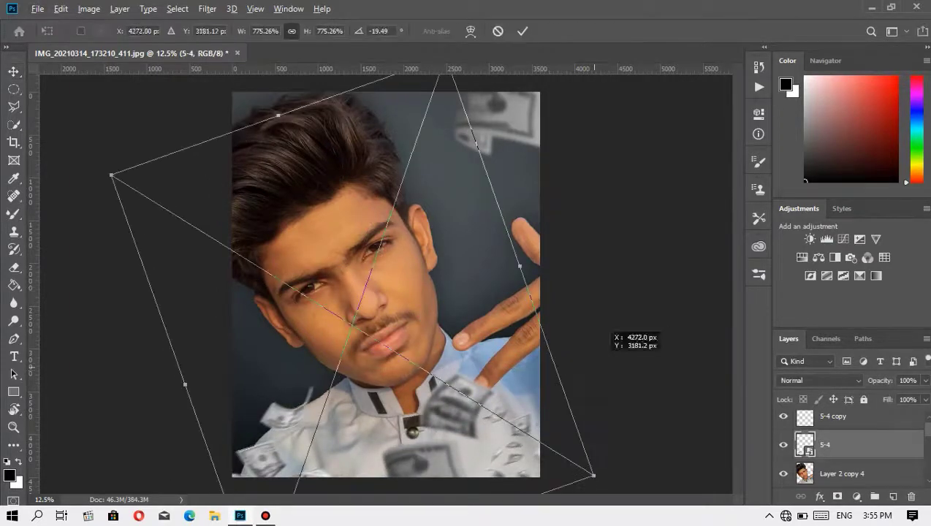
pyautogui.moveTo(606, 387); pyautogui.dragTo(661, 263)
pyautogui.moveTo(591, 350); pyautogui.dragTo(478, 310)
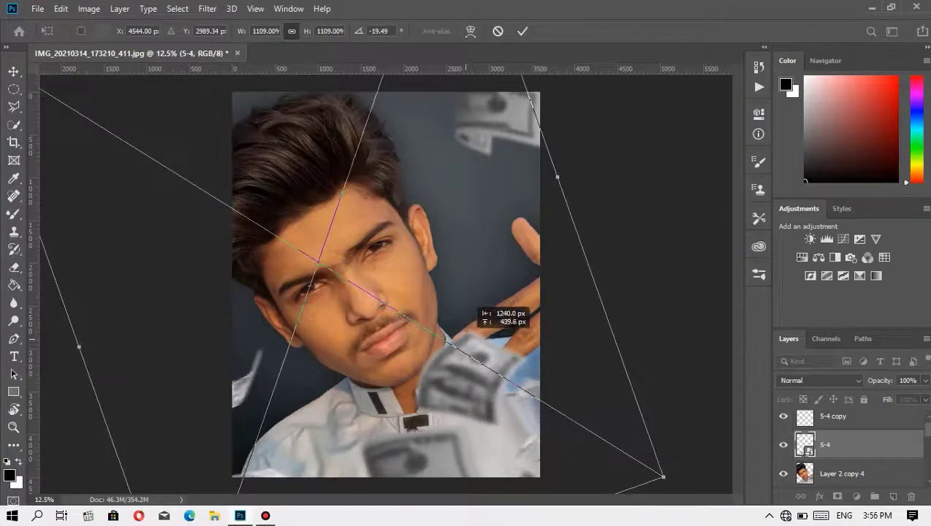
pyautogui.press('Return')
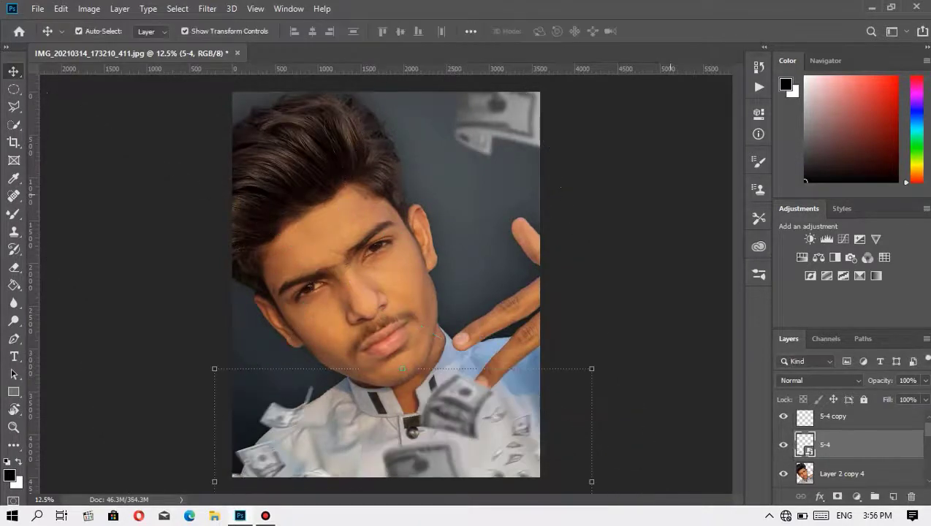
pyautogui.hotkey('ctrl', 't')
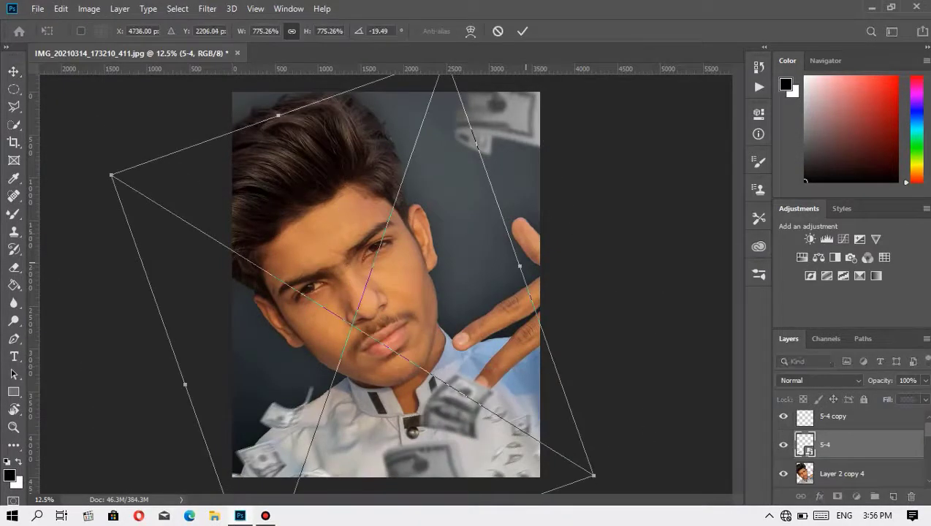
pyautogui.moveTo(593, 476); pyautogui.dragTo(693, 454)
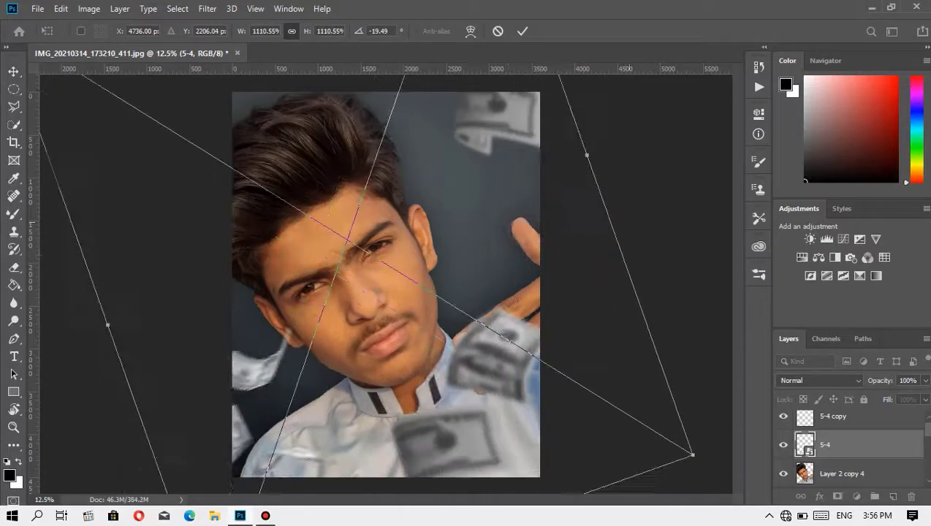
pyautogui.moveTo(679, 219); pyautogui.dragTo(701, 117)
pyautogui.moveTo(585, 234); pyautogui.dragTo(614, 307)
pyautogui.press('Return')
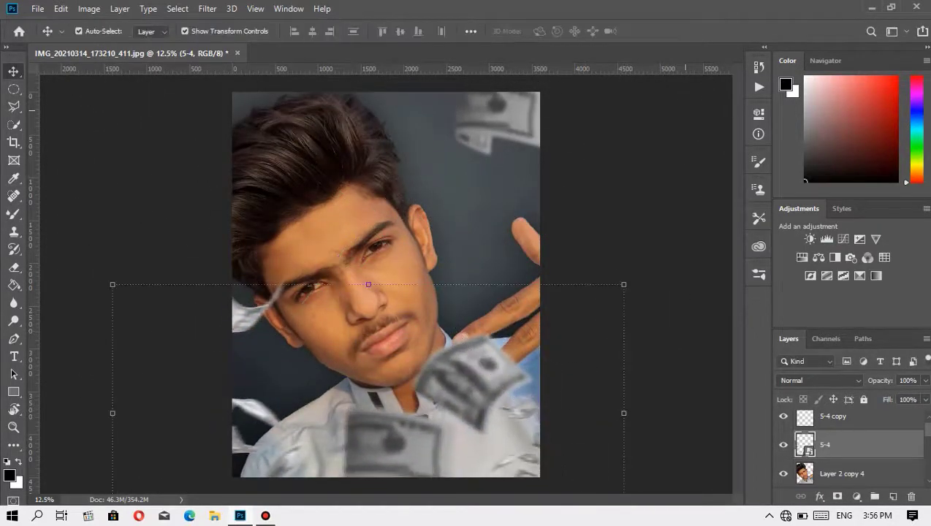
pyautogui.moveTo(496, 120); pyautogui.dragTo(515, 102)
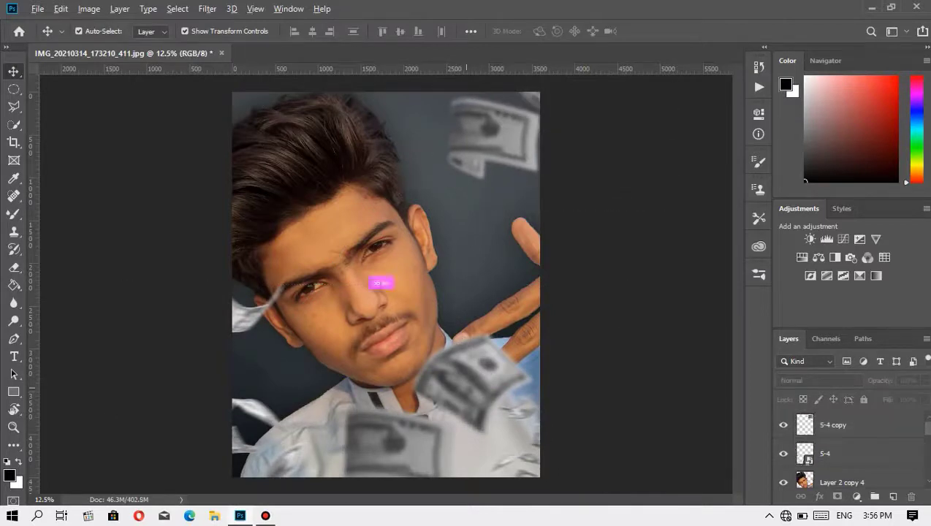
# - Duplicate the dollar notes onto the hair, rotate them, and erase the note over the forehead
pyautogui.moveTo(381, 282); pyautogui.dragTo(292, 69)
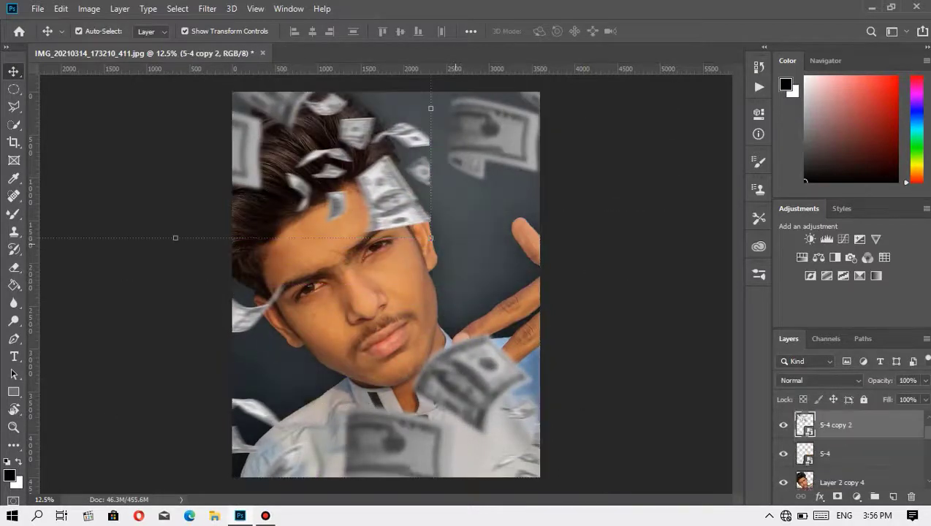
pyautogui.moveTo(431, 238); pyautogui.dragTo(525, 228)
pyautogui.press('Return')
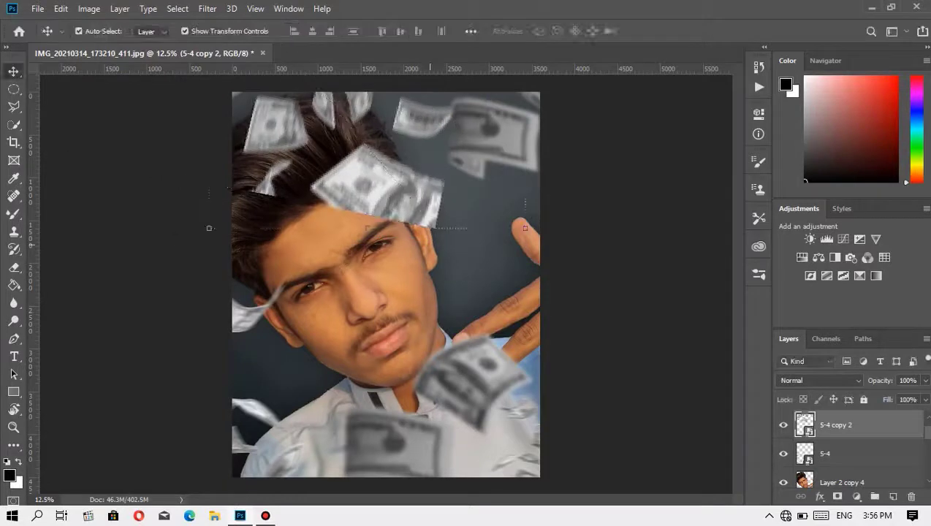
pyautogui.moveTo(377, 187); pyautogui.dragTo(299, 183)
pyautogui.press('e')
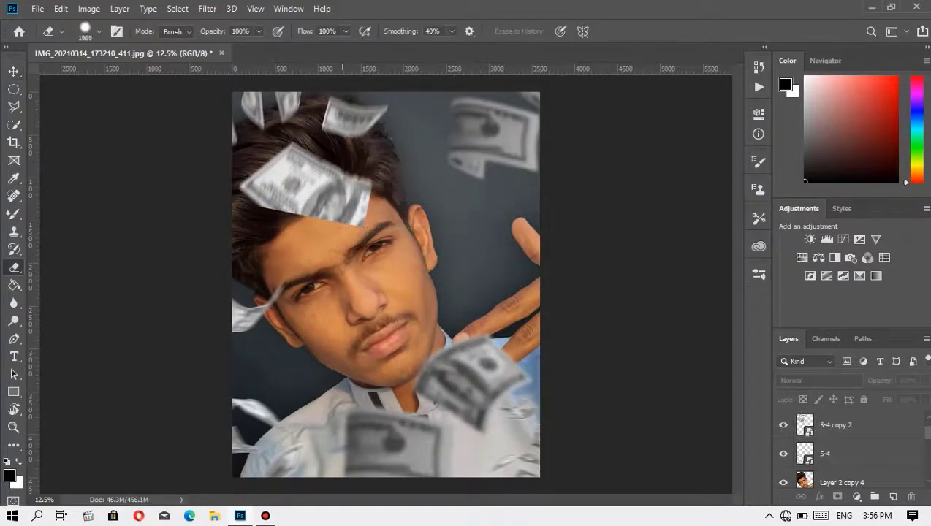
pyautogui.moveTo(342, 182); pyautogui.dragTo(291, 218)
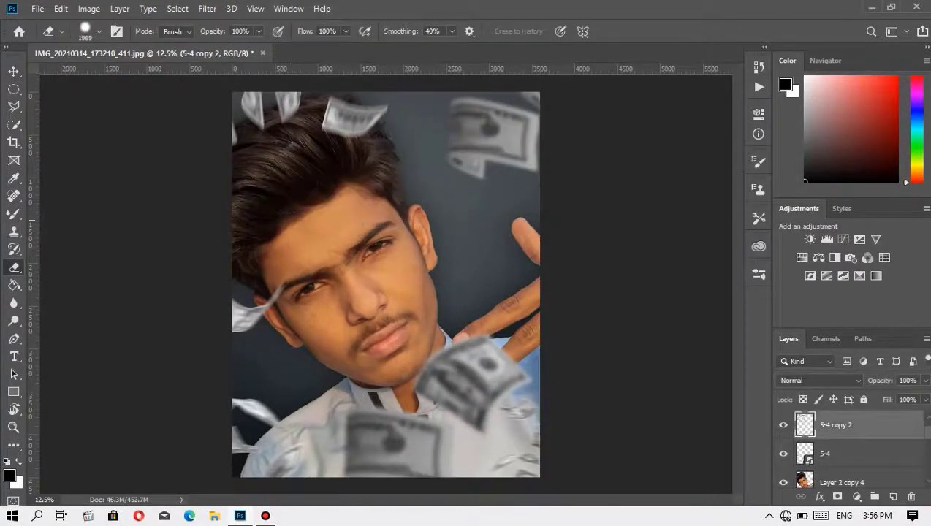
pyautogui.press('z')
pyautogui.rightClick(488, 278)
pyautogui.click(525, 283)
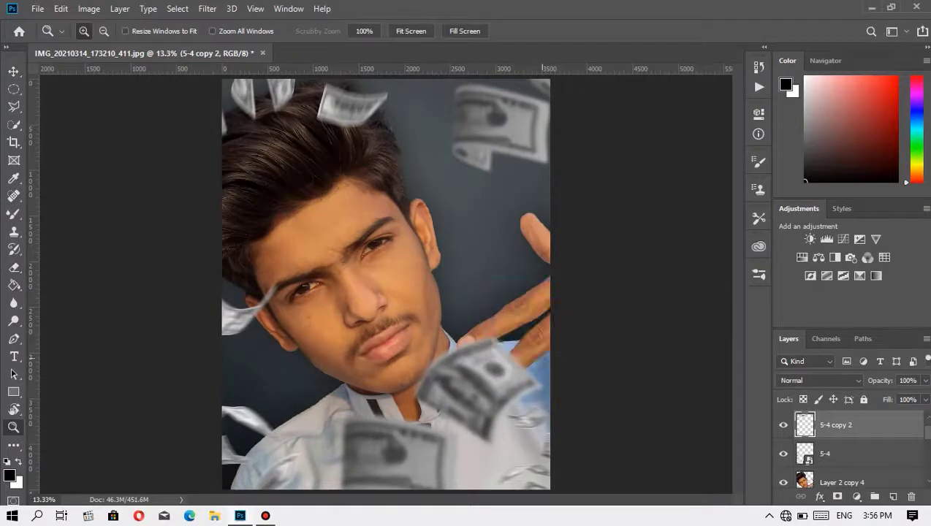
# - Add another notes copy beside the raised hand, scaled to 60% and tilted
pyautogui.scroll(-5, 851, 453)
pyautogui.click(847, 473)
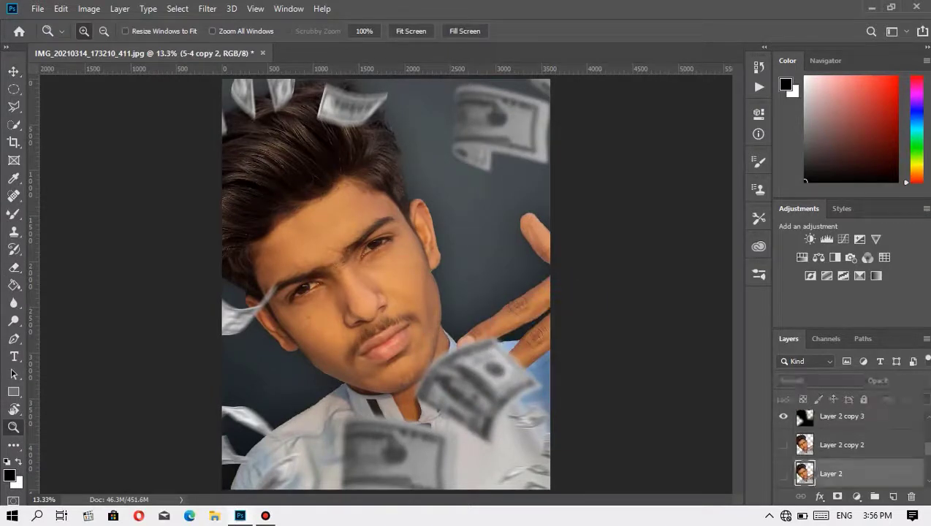
pyautogui.press('v')
pyautogui.moveTo(467, 131); pyautogui.dragTo(504, 143)
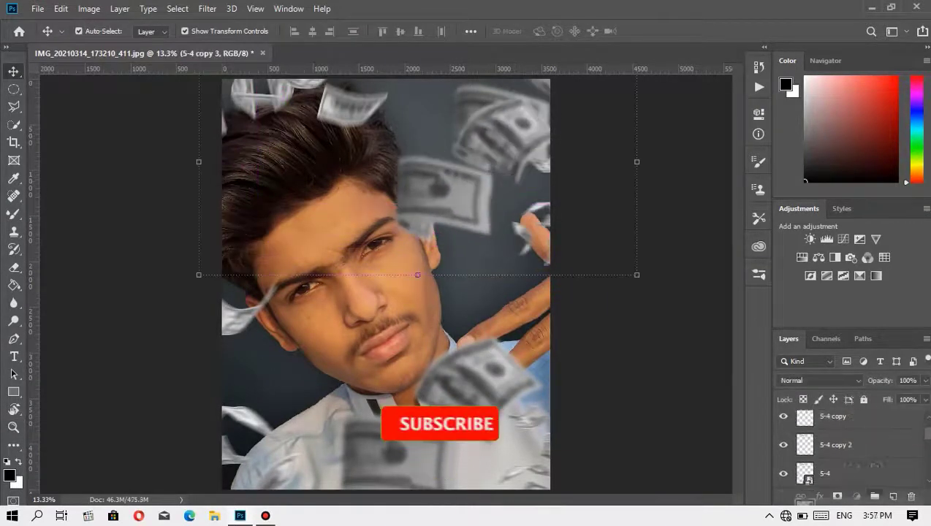
pyautogui.hotkey('ctrl', 't')
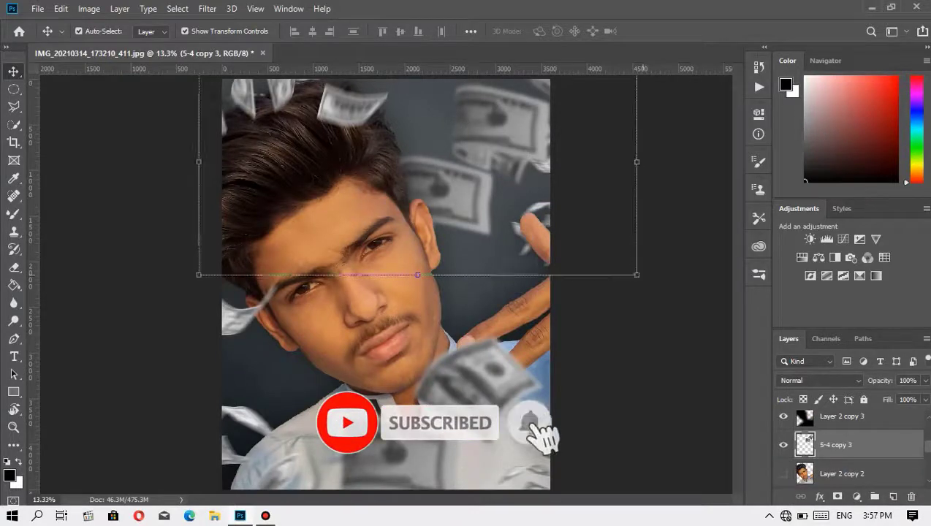
pyautogui.moveTo(578, 212)
pyautogui.mouseDown()
pyautogui.moveTo(504, 293)
pyautogui.moveTo(584, 321)
pyautogui.mouseUp()
pyautogui.moveTo(650, 241)
pyautogui.mouseDown()
pyautogui.moveTo(627, 332)
pyautogui.moveTo(585, 281)
pyautogui.moveTo(596, 292)
pyautogui.moveTo(555, 349)
pyautogui.mouseUp()
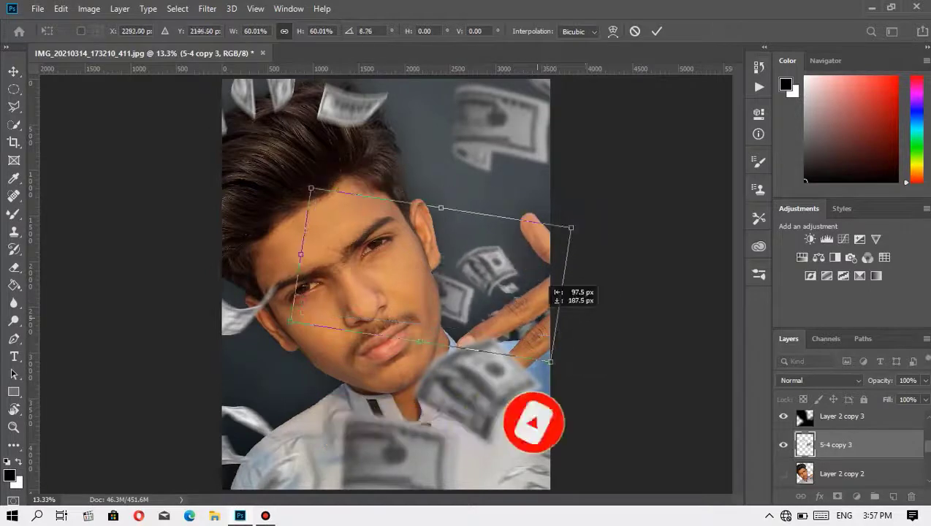
pyautogui.press('Return')
pyautogui.press('z')
pyautogui.rightClick(451, 219)
pyautogui.click(485, 225)
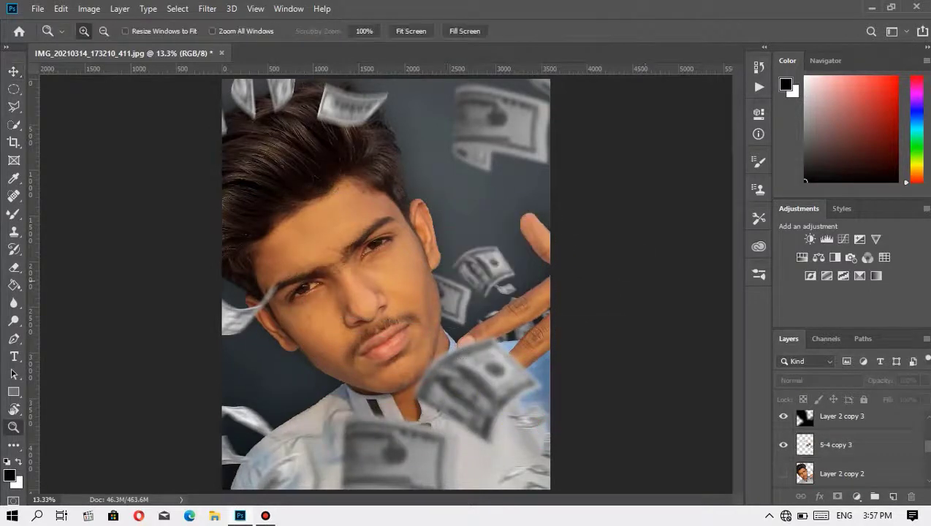
pyautogui.hotkey('ctrl', 'j')
# - Select the layers and merge everything visible into the new 5-4 copy layer
pyautogui.press('v')
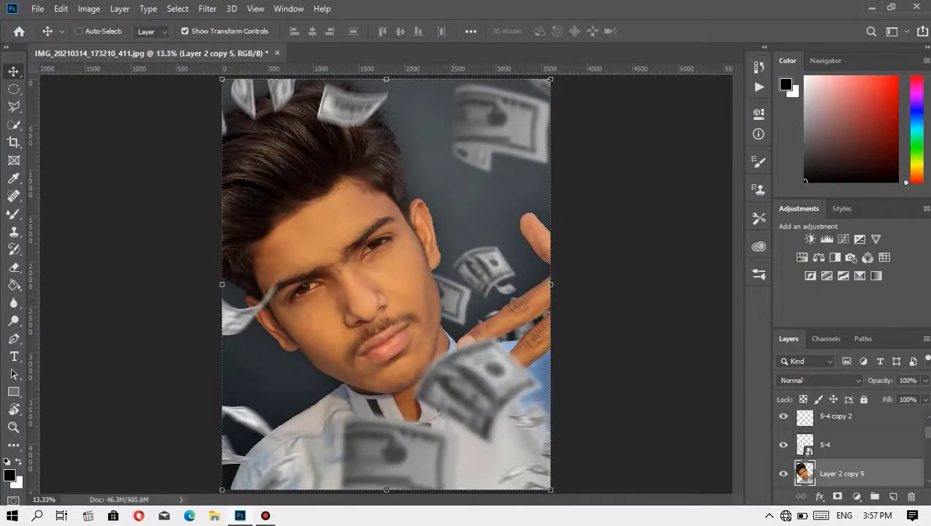
pyautogui.hotkey('shift', 'alt', '[')
pyautogui.hotkey('shift', 'alt', '[')
pyautogui.hotkey('shift', 'alt', '[')
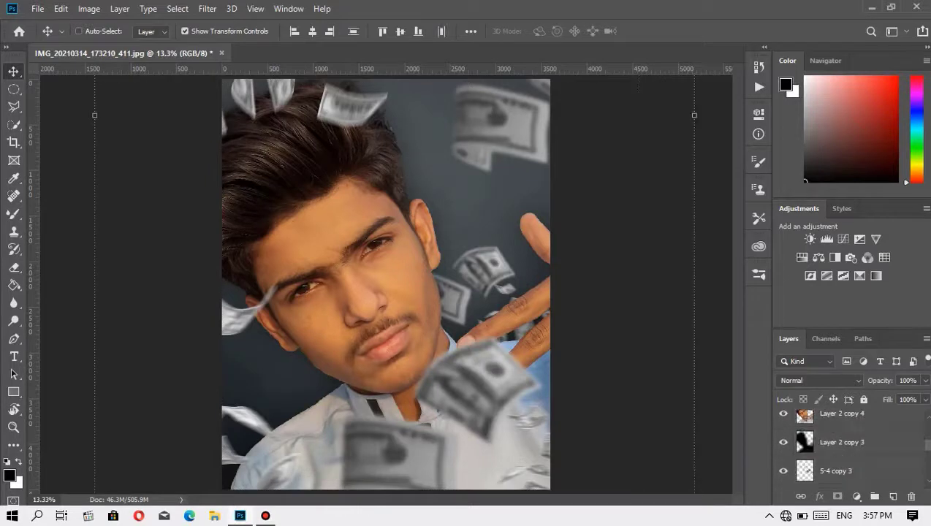
pyautogui.hotkey('shift', 'alt', '[')
pyautogui.hotkey('shift', 'alt', '[')
pyautogui.hotkey('shift', 'alt', '[')
pyautogui.hotkey('shift', 'alt', '[')
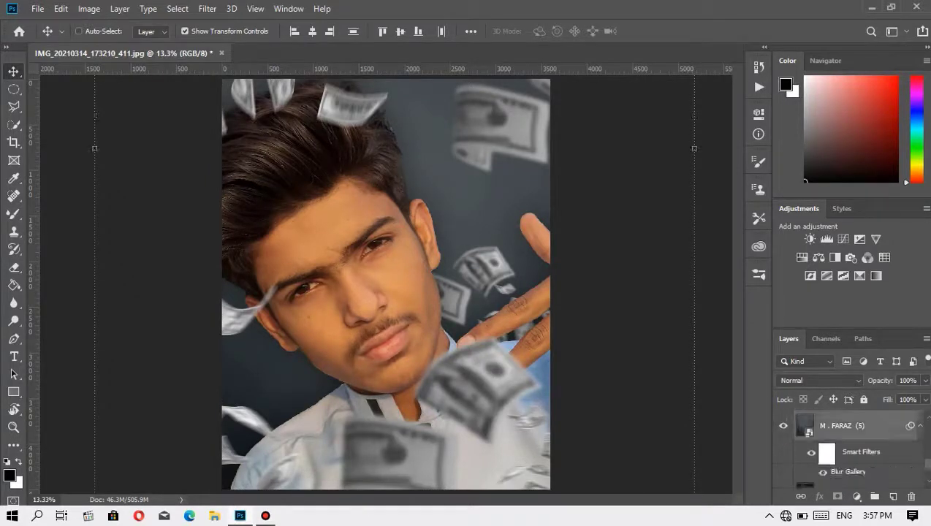
pyautogui.hotkey('shift', 'alt', '[')
pyautogui.hotkey('shift', 'alt', '[')
pyautogui.hotkey('shift', 'alt', '[')
pyautogui.hotkey('shift', 'alt', '[')
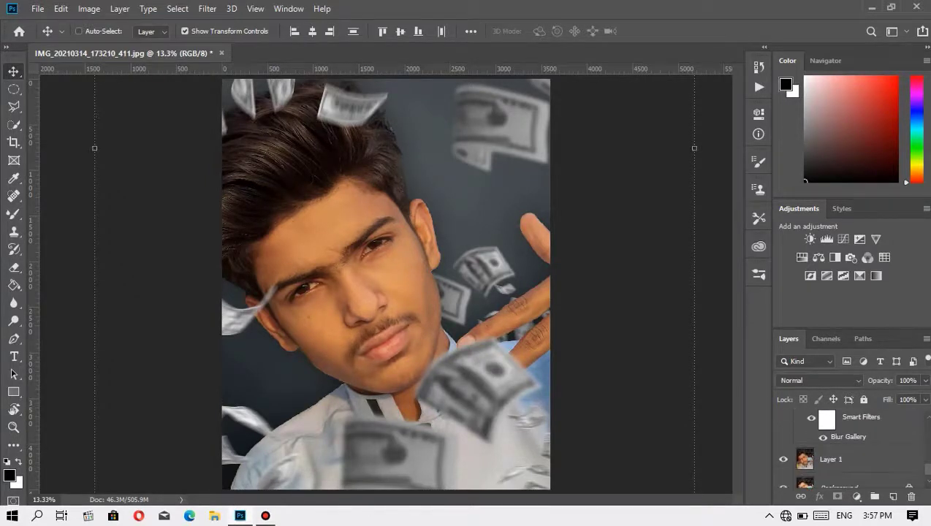
pyautogui.hotkey('ctrl', 'e')
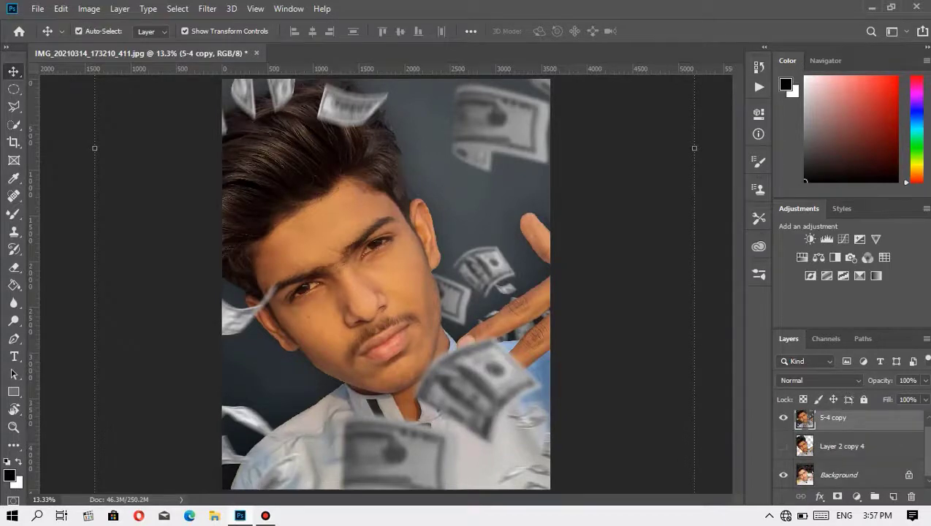
pyautogui.press('c')
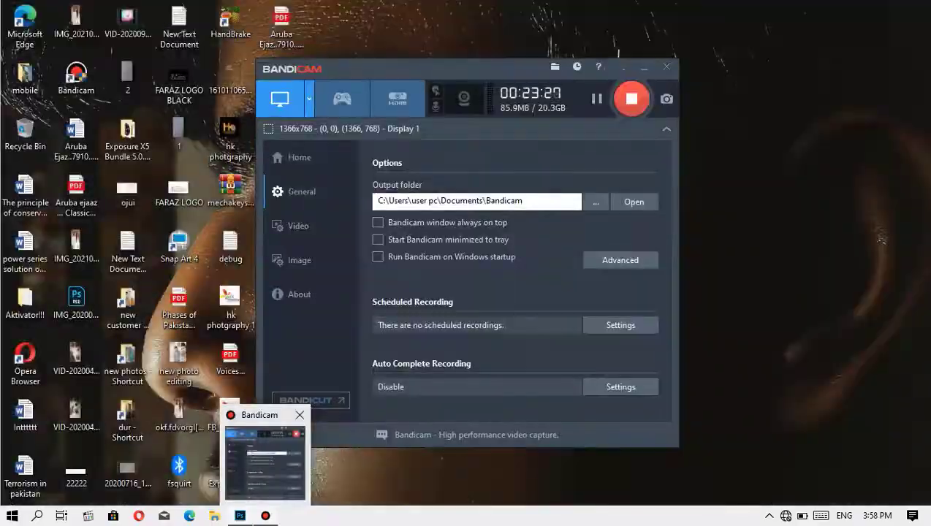
# - Open the Camera Raw Filter on the merged 5-4 copy 2 layer
pyautogui.hotkey('ctrl', 'shift', 'a')
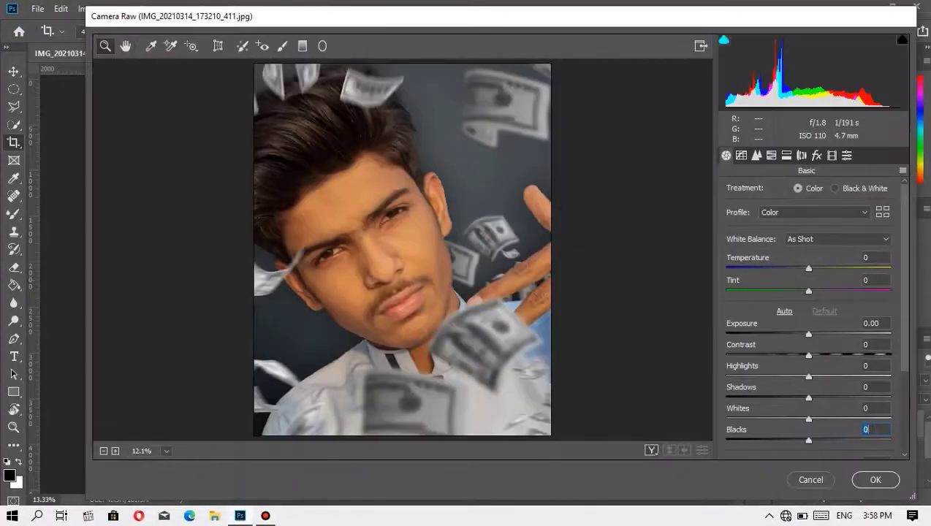
# - Try auto tone, enter -0.65, and load a first preset from the new presets folder
pyautogui.hotkey('ctrl', 'u')
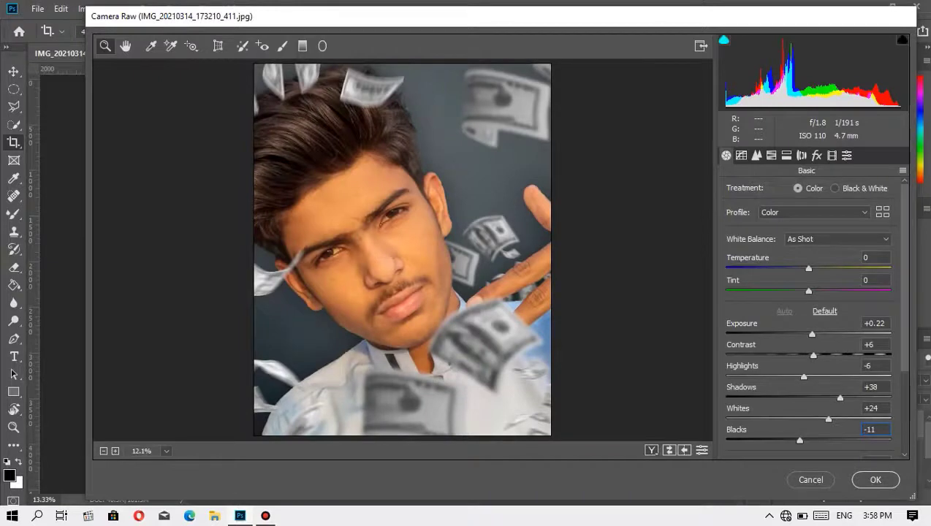
pyautogui.hotkey('ctrl', 'r')
pyautogui.write('-0.65')
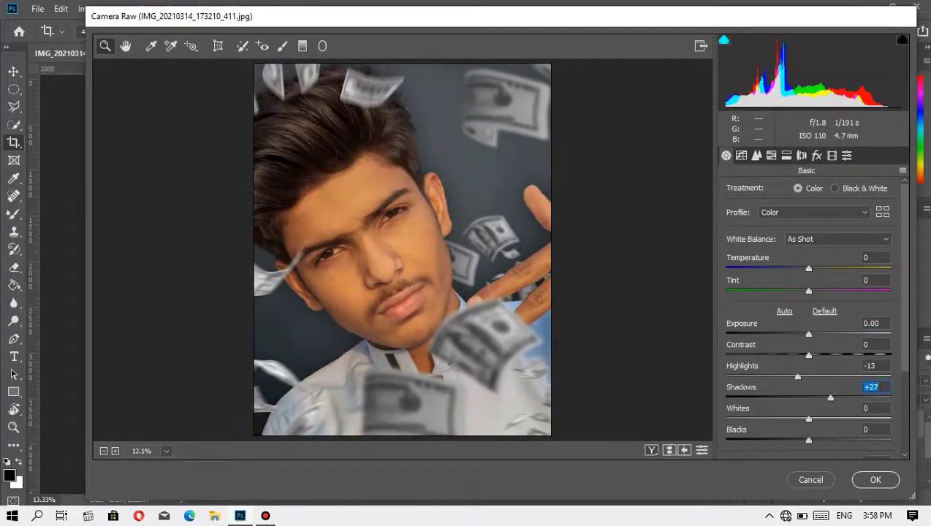
pyautogui.click(903, 170)
pyautogui.click(848, 266)
pyautogui.click(311, 34)
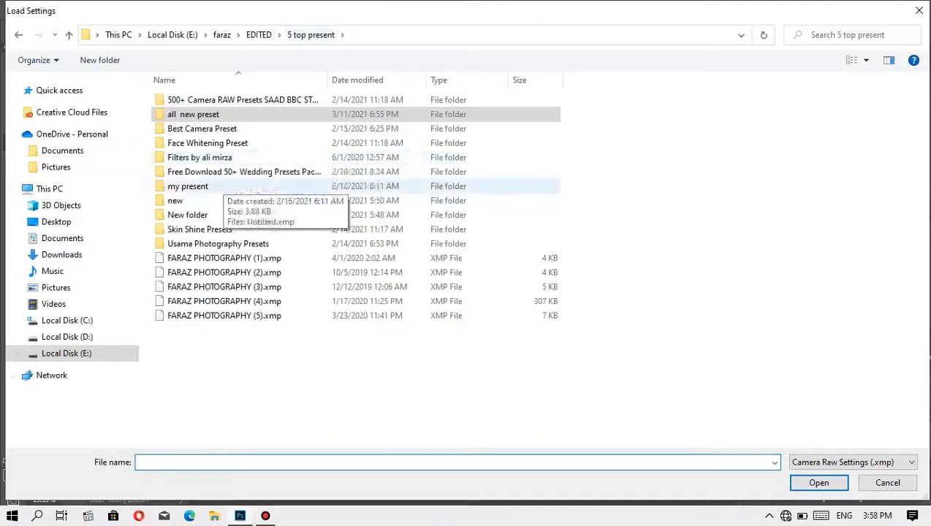
pyautogui.doubleClick(175, 201)
pyautogui.doubleClick(191, 114)
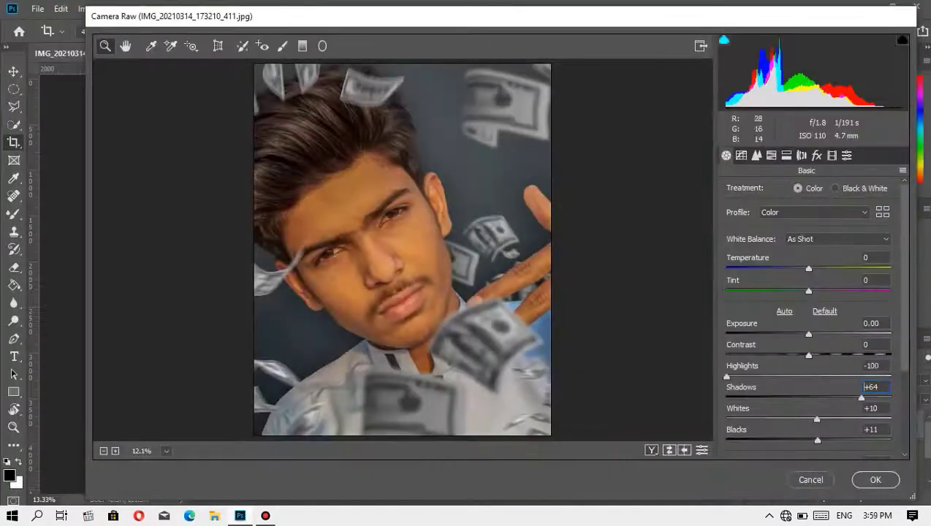
# - Load further presets, including abrar photography 2.xmp, for a darker grade
pyautogui.click(902, 171)
pyautogui.click(848, 269)
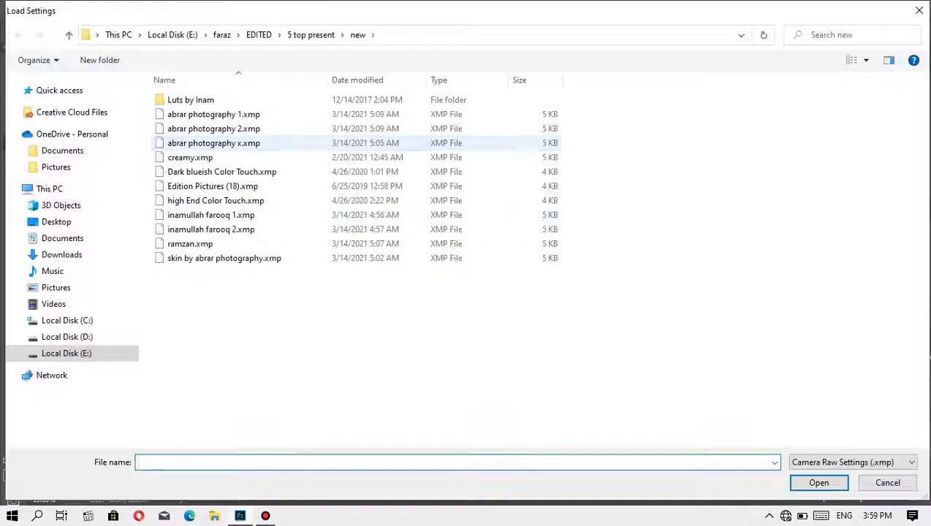
pyautogui.doubleClick(214, 143)
pyautogui.click(902, 170)
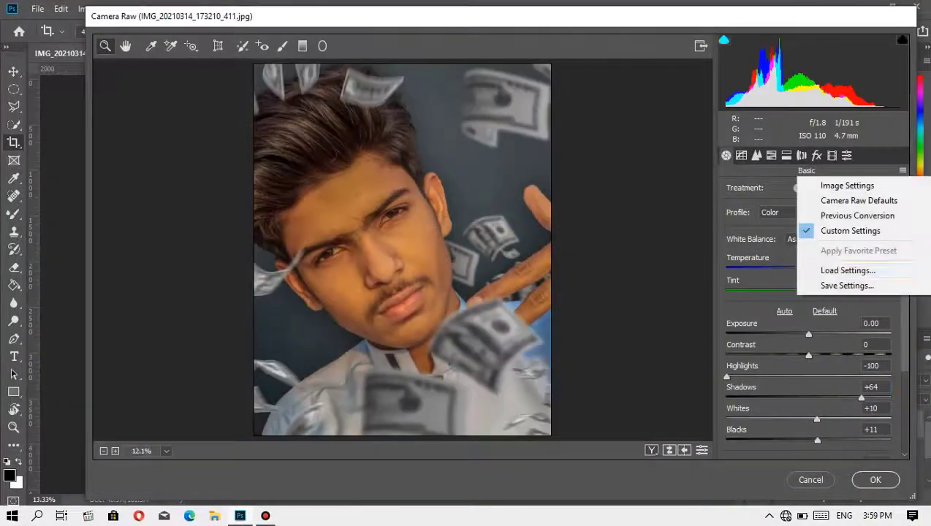
pyautogui.click(848, 270)
pyautogui.doubleClick(207, 124)
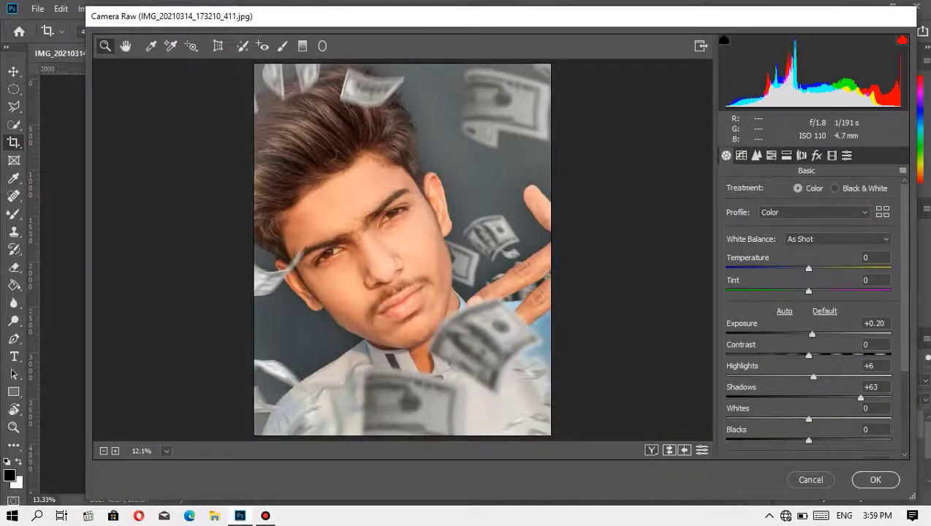
pyautogui.click(902, 171)
pyautogui.click(848, 271)
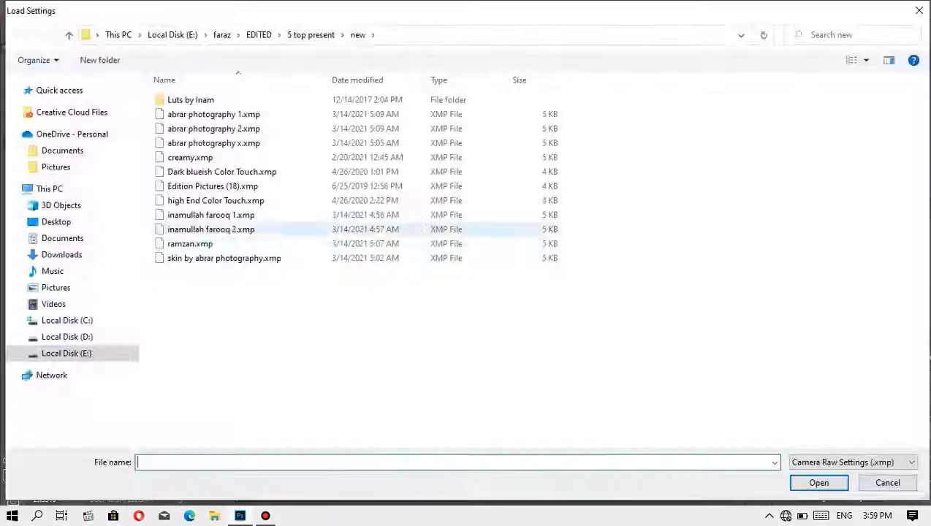
pyautogui.doubleClick(224, 258)
# - Check the face, add a -10 post-crop vignette, and apply the grade
pyautogui.moveTo(254, 151); pyautogui.dragTo(474, 415)
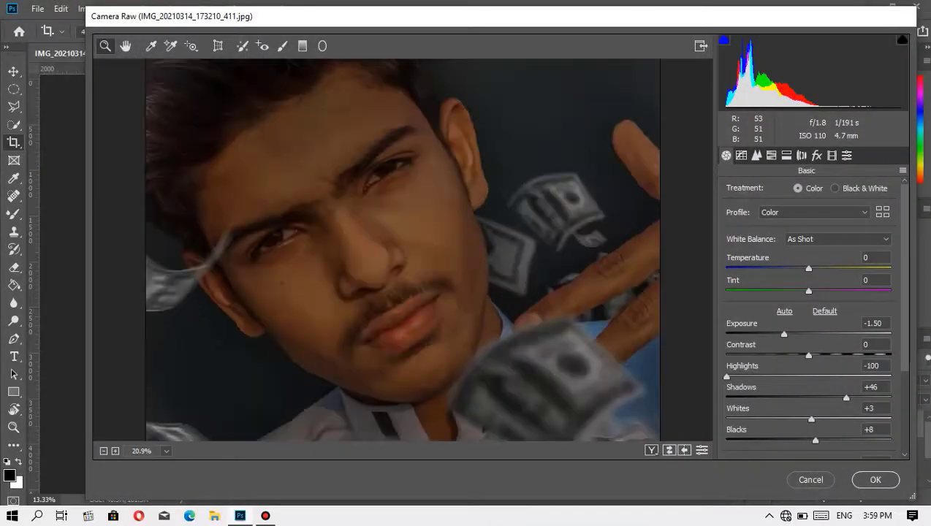
pyautogui.rightClick(536, 127)
pyautogui.click(576, 330)
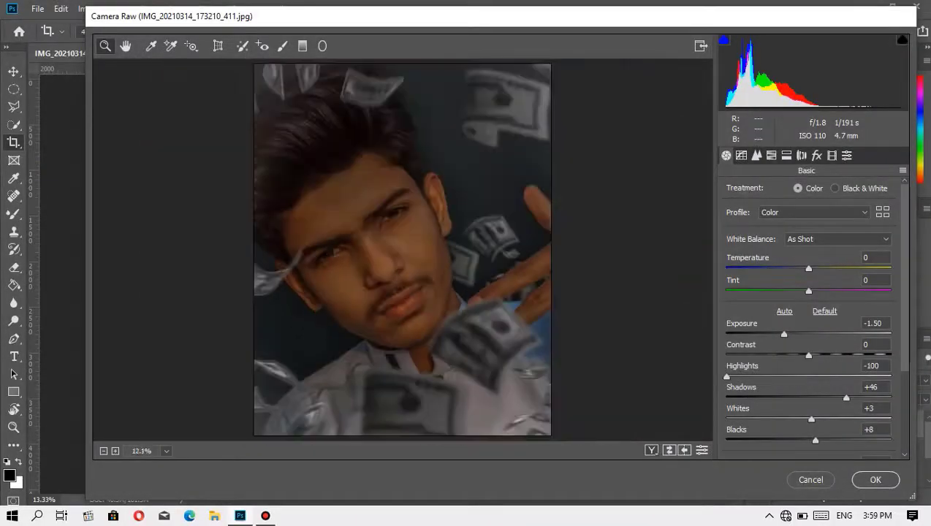
pyautogui.click(817, 155)
pyautogui.click(875, 323)
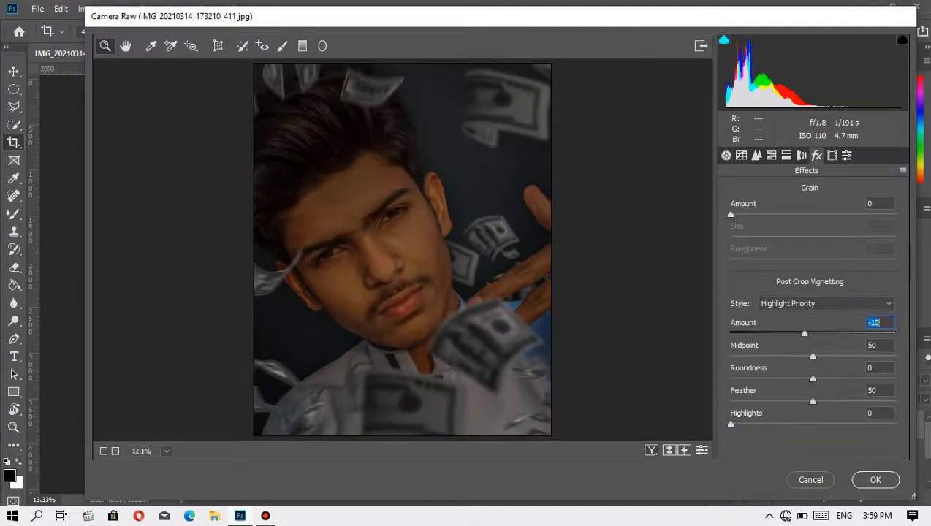
pyautogui.press('Return')
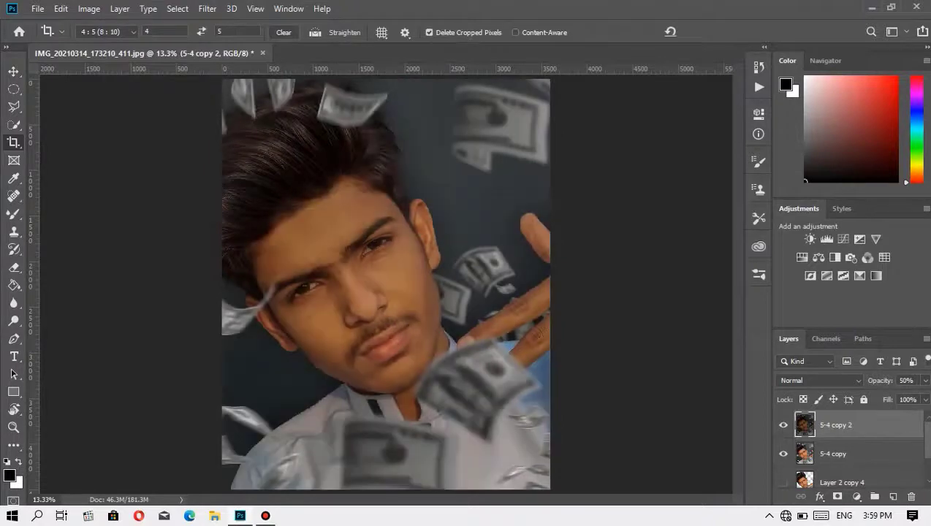
# - Make a new portrait layer and grade it with the creamy.xmp Camera Raw preset
pyautogui.press('7')
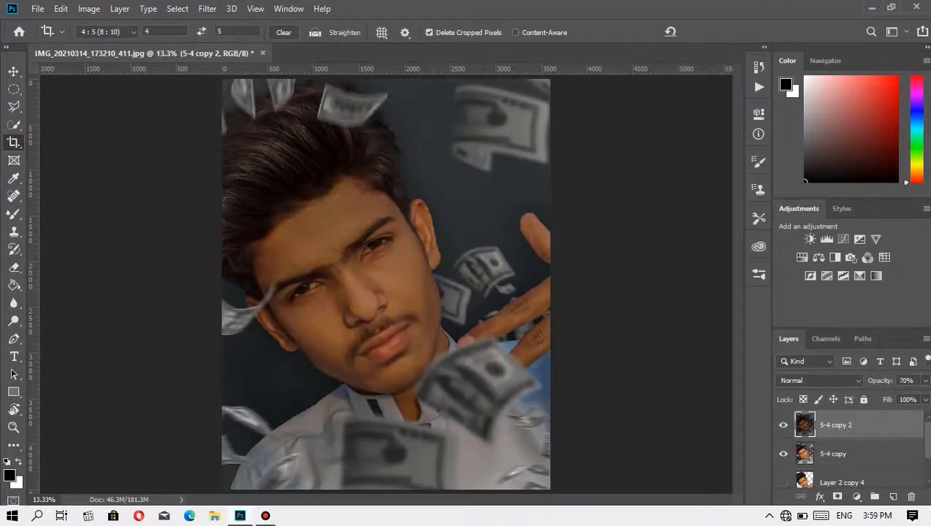
pyautogui.press('0')
pyautogui.hotkey('ctrl', 'j')
pyautogui.hotkey('ctrl', 'shift', 'a')
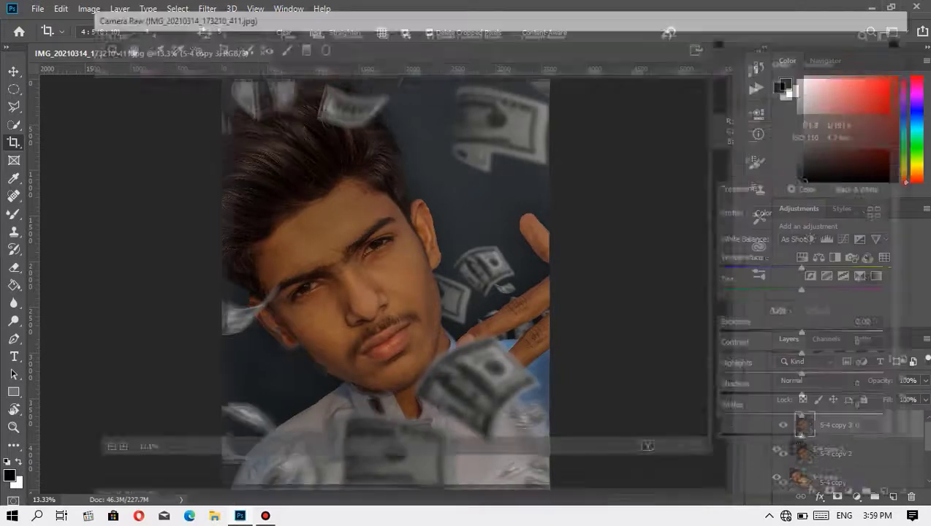
pyautogui.click(898, 173)
pyautogui.click(848, 268)
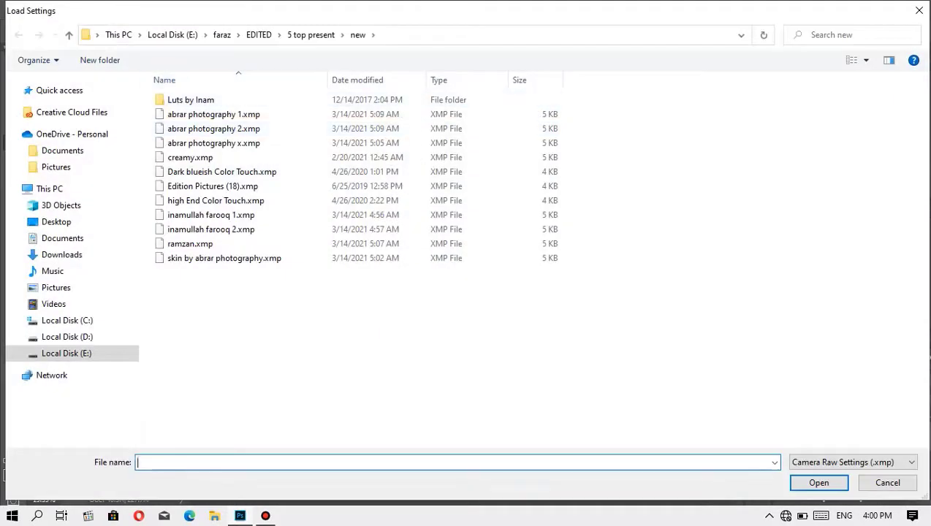
pyautogui.doubleClick(190, 157)
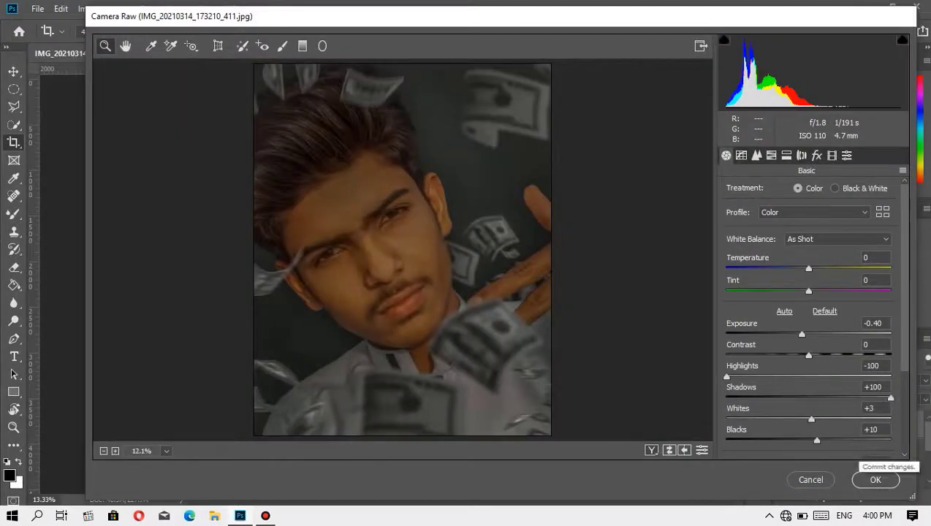
pyautogui.click(876, 480)
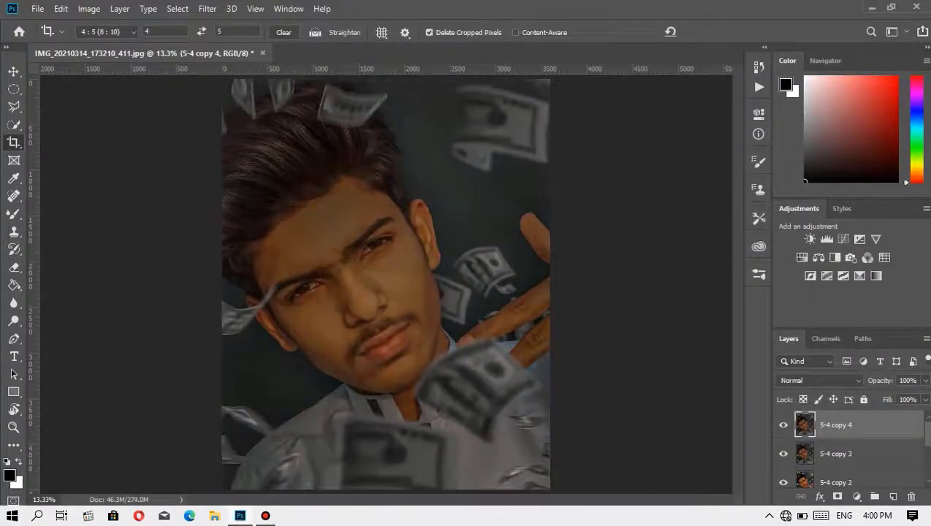
# - Reopen Camera Raw, try a preset from the 'dada' preset folder, and undo it
pyautogui.hotkey('ctrl', 'shift', 'a')
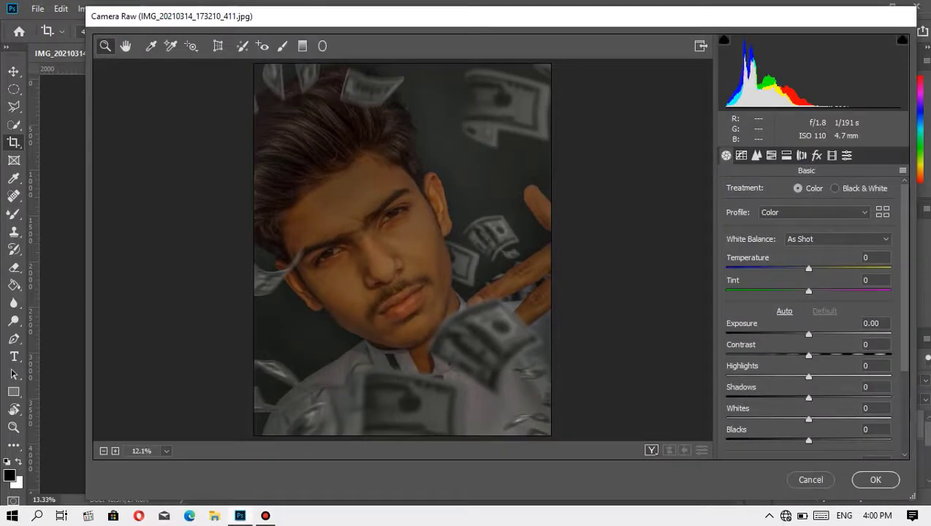
pyautogui.click(902, 170)
pyautogui.click(840, 268)
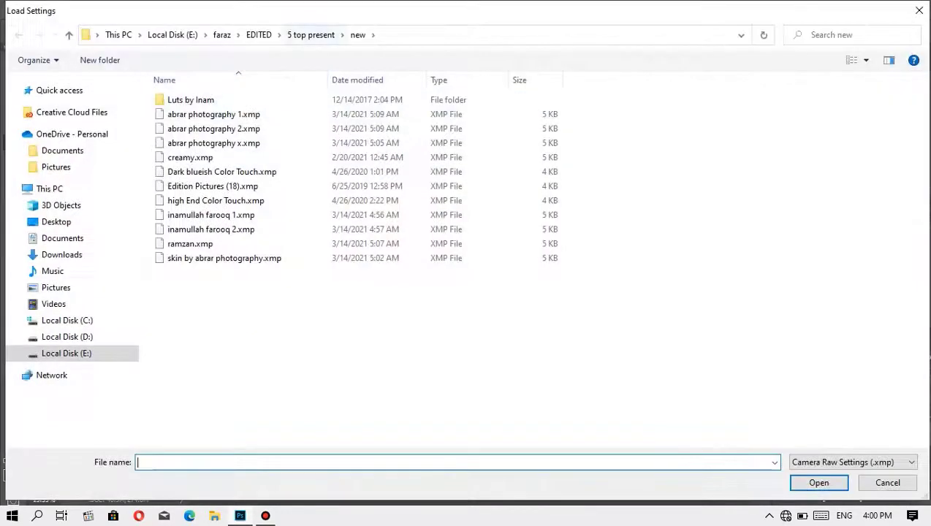
pyautogui.doubleClick(193, 114)
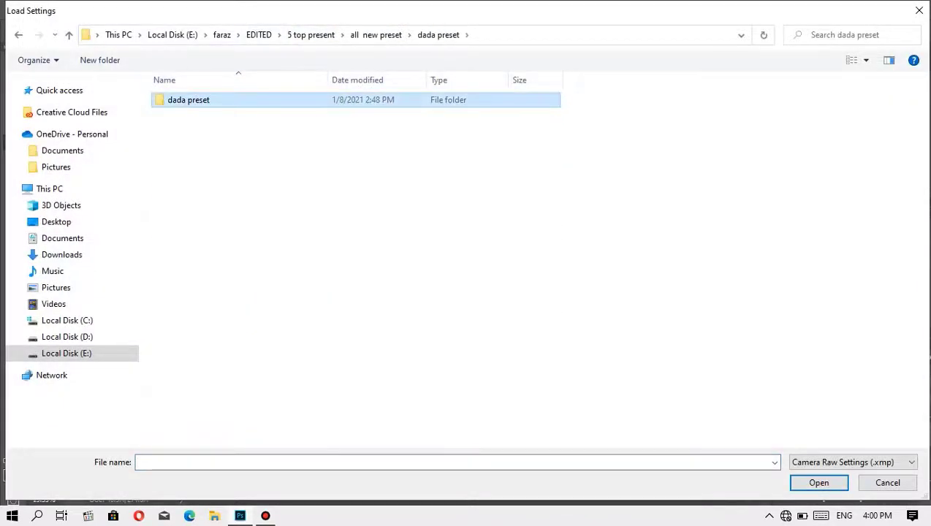
pyautogui.doubleClick(187, 100)
pyautogui.doubleClick(199, 330)
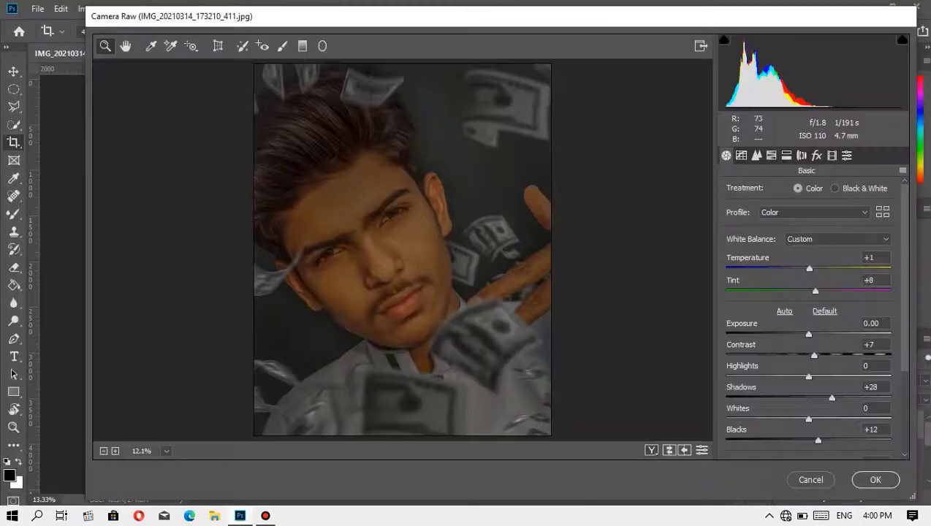
pyautogui.hotkey('ctrl', 'z')
# - Try a dark preset from the dada list and undo it as too dark
pyautogui.click(903, 170)
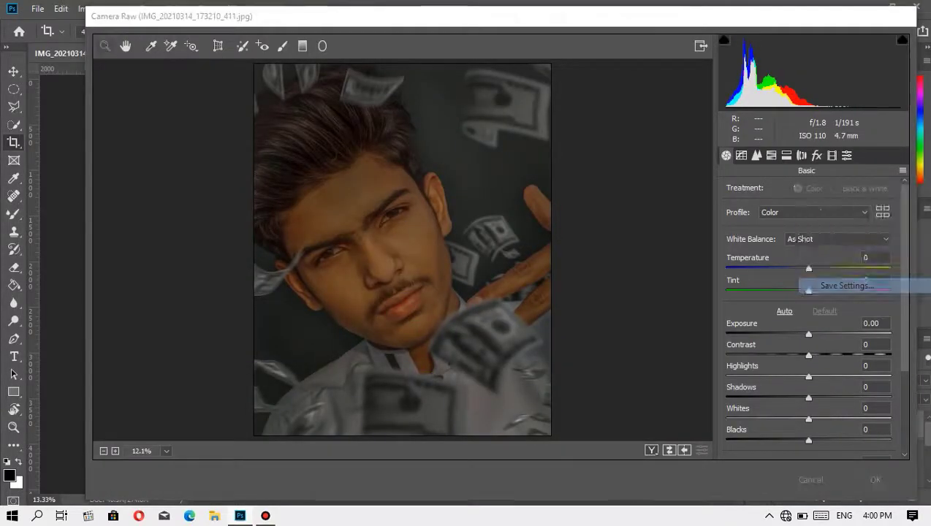
pyautogui.click(847, 285)
pyautogui.click(572, 64)
pyautogui.click(903, 170)
pyautogui.click(846, 271)
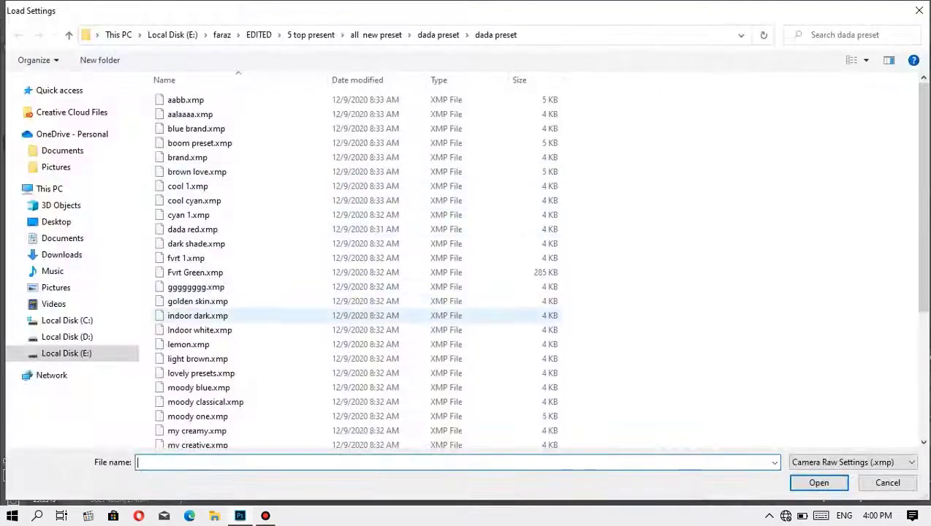
pyautogui.doubleClick(197, 303)
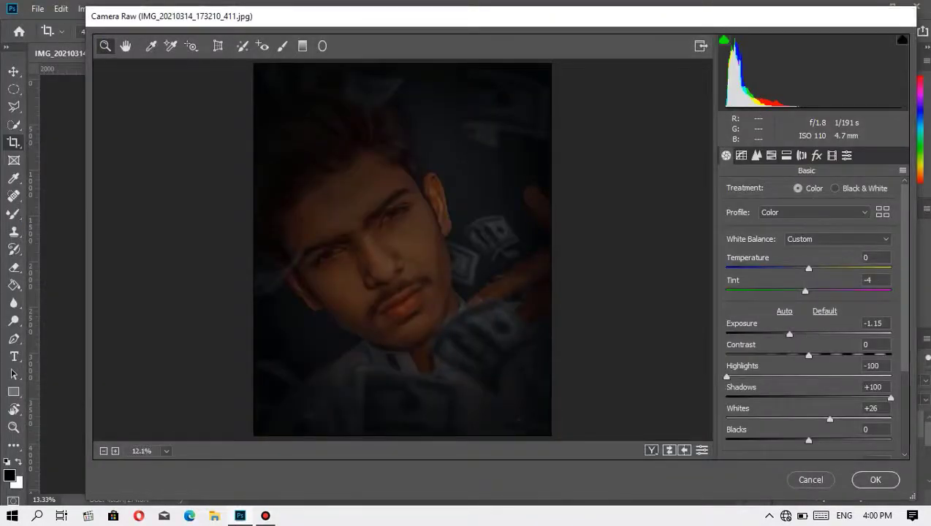
pyautogui.hotkey('ctrl', 'z')
# - Load the Indoor white.xmp Camera Raw preset
pyautogui.click(903, 170)
pyautogui.click(847, 270)
pyautogui.click(199, 330)
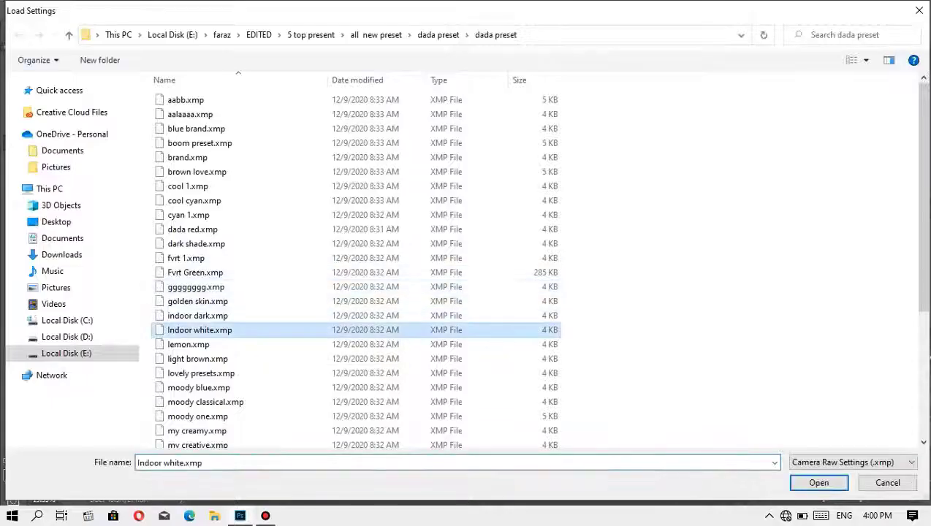
pyautogui.press('Return')
# - In HSL Saturation, lower Oranges and test Yellows at -100 before resetting it to 0
pyautogui.click(771, 155)
pyautogui.moveTo(754, 264); pyautogui.dragTo(798, 264)
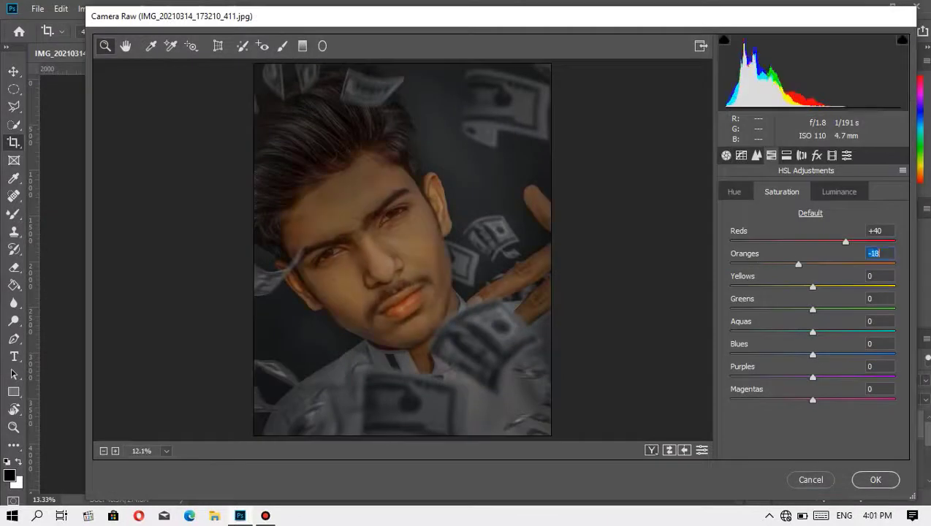
pyautogui.hotkey('shift', 'Down')
pyautogui.press('Tab')
pyautogui.write('-100')
pyautogui.hotkey('shift', 'Tab')
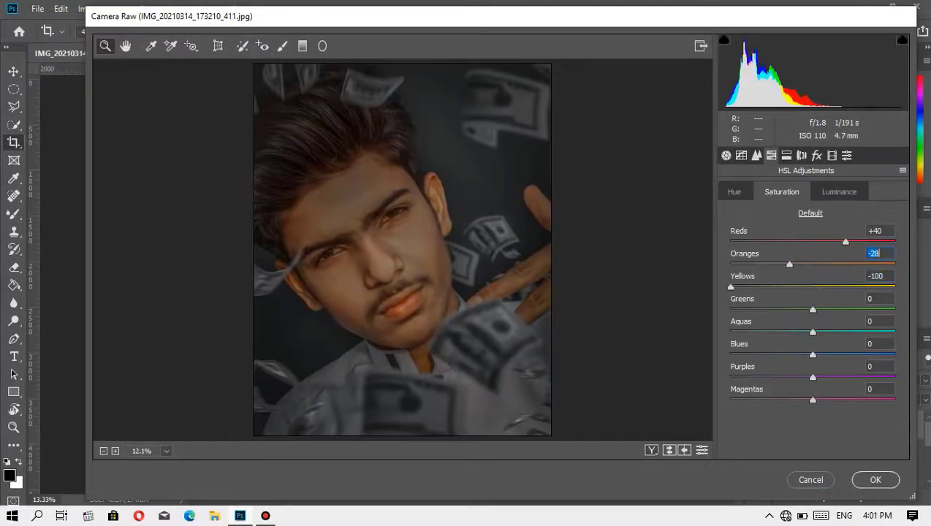
pyautogui.press('Tab')
pyautogui.write('0')
# - Finalize saturation at Reds +36, Oranges -33, Yellows -26 and apply the filter
pyautogui.hotkey('shift', 'Tab')
pyautogui.write('-35')
pyautogui.hotkey('shift', 'Tab')
pyautogui.write('8')
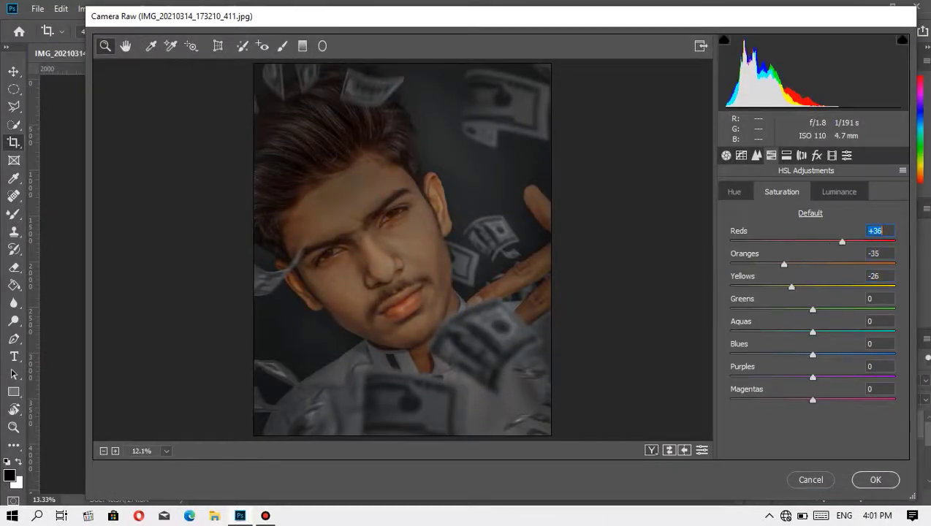
pyautogui.press('Tab')
pyautogui.write('-23')
pyautogui.press('Down')
pyautogui.press('Down')
pyautogui.press('Down')
pyautogui.press('Return')
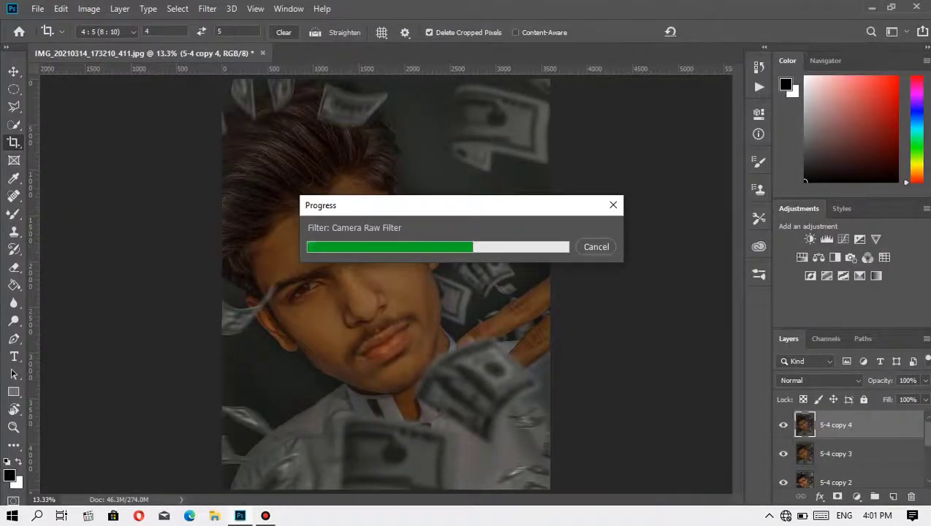
# - Fit the image on screen and reopen Camera Raw on the new copy to load saved settings
pyautogui.press('z')
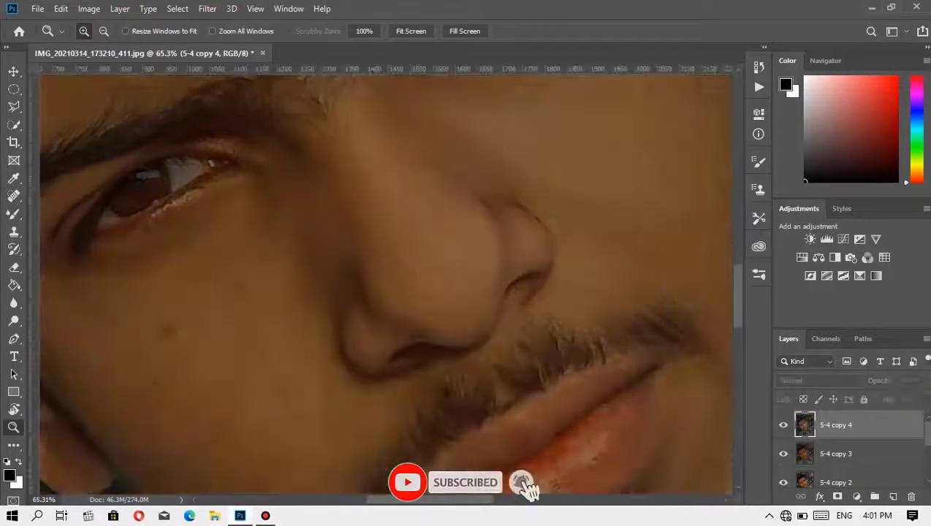
pyautogui.rightClick(524, 245)
pyautogui.click(542, 254)
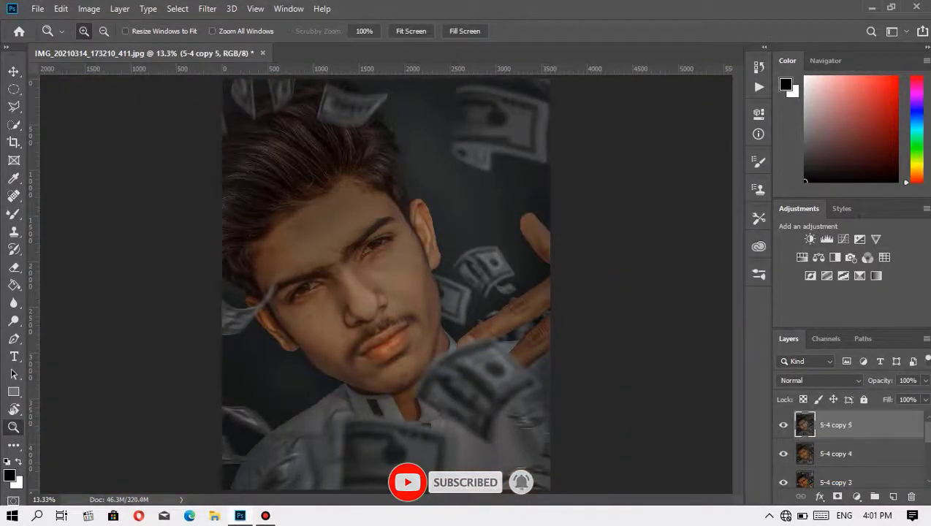
pyautogui.hotkey('ctrl', 'shift', 'a')
pyautogui.click(902, 170)
pyautogui.click(847, 270)
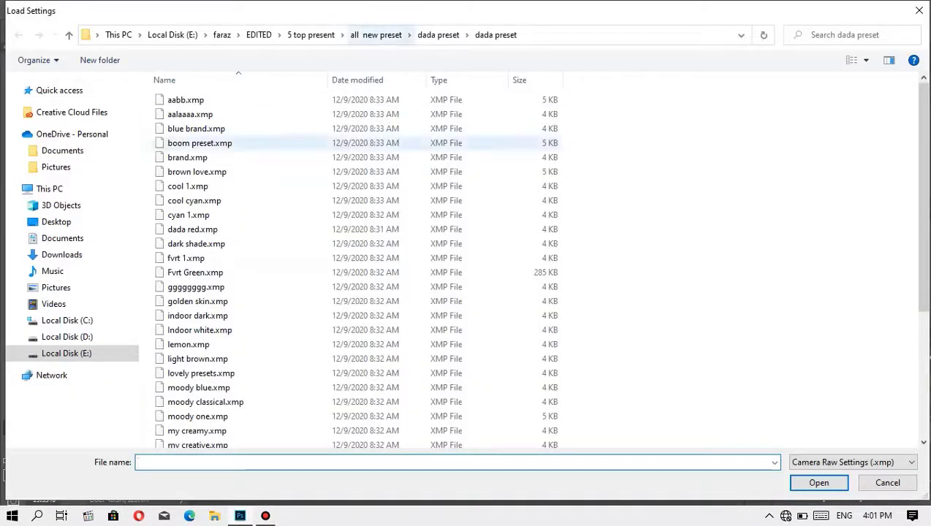
# - Load the skin shine preset from the Skin Shine Presets folder and apply it
pyautogui.click(375, 35)
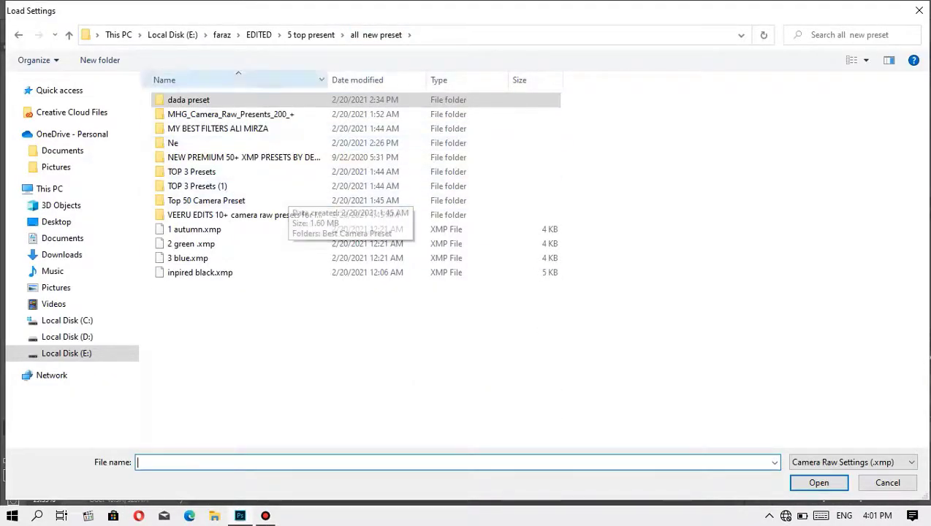
pyautogui.click(310, 35)
pyautogui.click(199, 157)
pyautogui.doubleClick(199, 229)
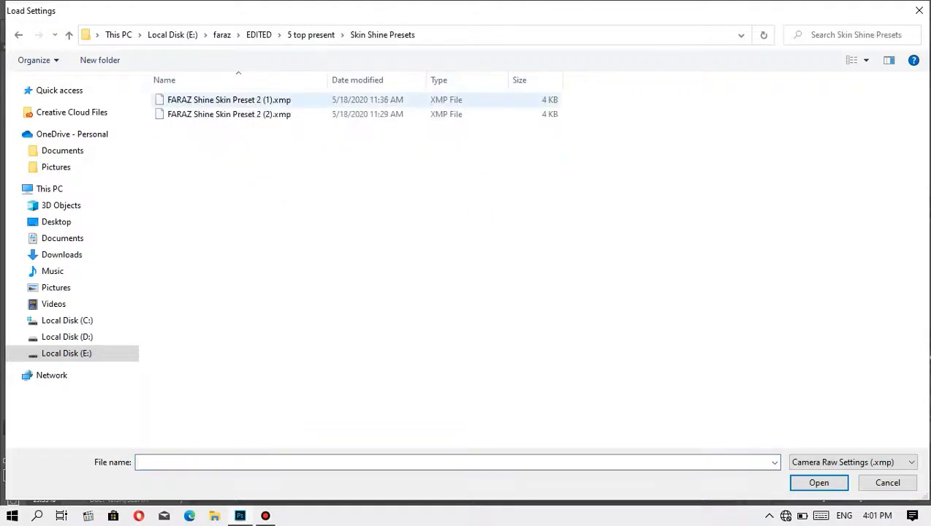
pyautogui.doubleClick(212, 99)
pyautogui.rightClick(528, 193)
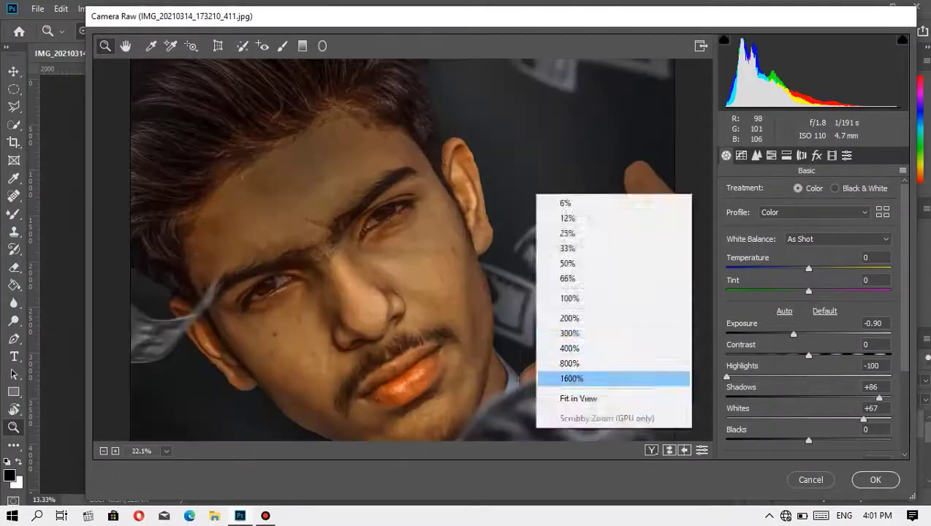
pyautogui.click(562, 393)
pyautogui.press('Return')
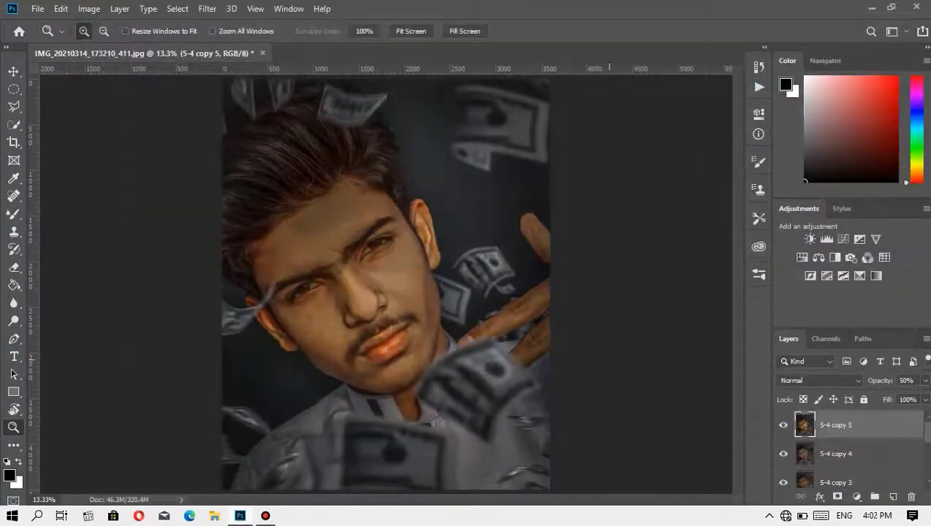
# - Lower the skin-shine copy's opacity to 50% and zoom in on the face
pyautogui.press('5')
pyautogui.hotkey('ctrl', '+')
pyautogui.hotkey('ctrl', '+')
pyautogui.hotkey('ctrl', '+')
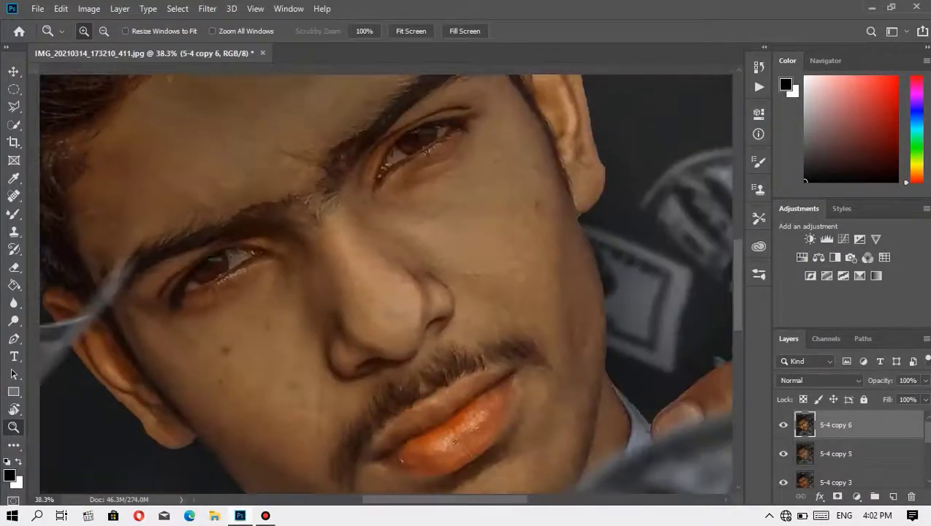
pyautogui.hotkey('ctrl', '+')
# - Add a new layer filled with 50% gray and set it to Linear Light
pyautogui.hotkey('ctrl', 'shift', 'alt', 'n')
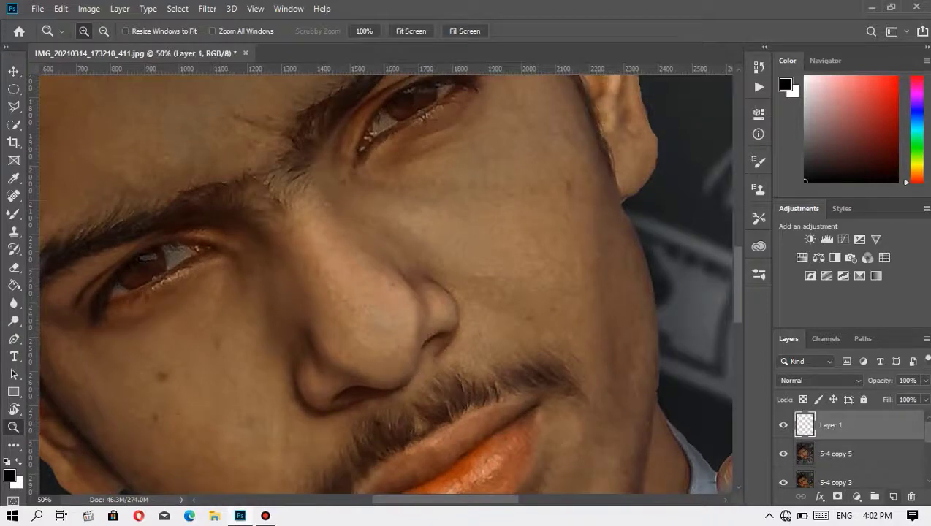
pyautogui.hotkey('shift', 'F5')
pyautogui.press('Return')
pyautogui.click(818, 380)
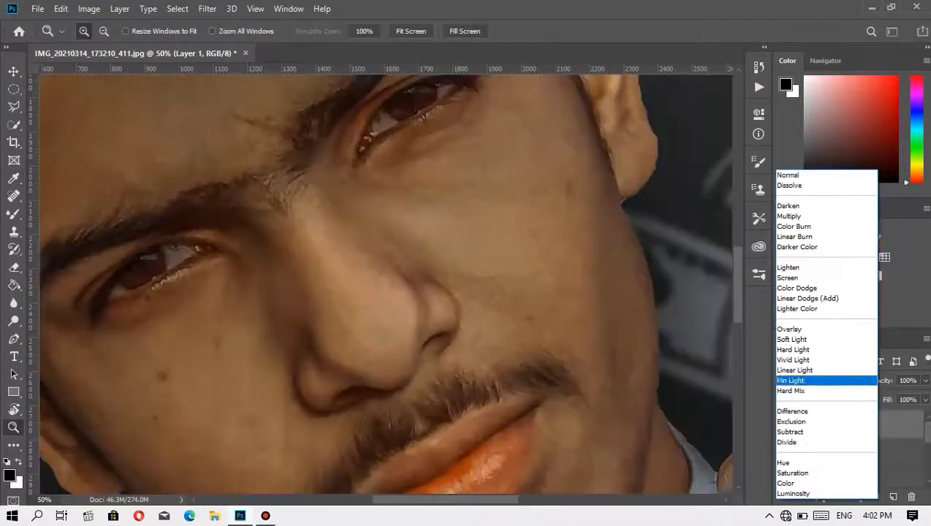
pyautogui.click(803, 380)
# - Dodge highlights onto the nose with an enlarged brush
pyautogui.hotkey('ctrl', '0')
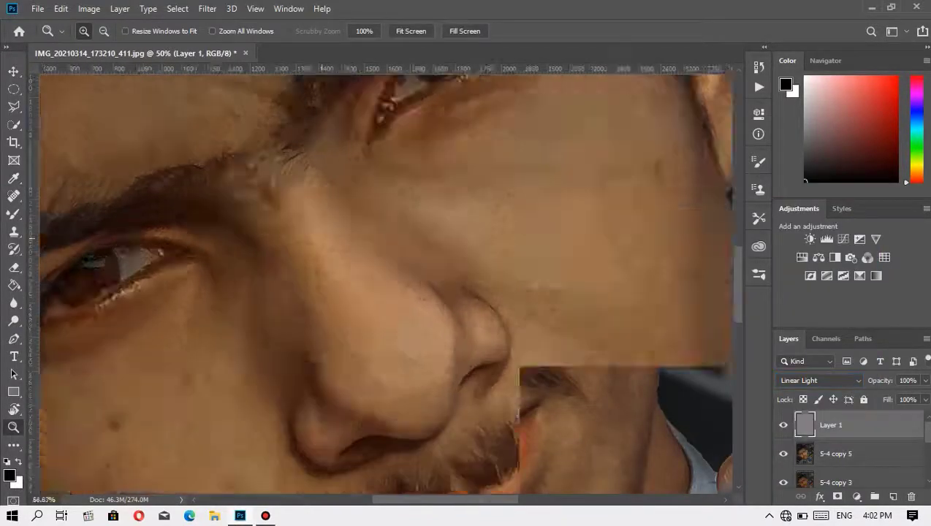
pyautogui.hotkey('ctrl', '+')
pyautogui.hotkey('ctrl', '+')
pyautogui.hotkey('ctrl', '+')
pyautogui.hotkey('ctrl', '+')
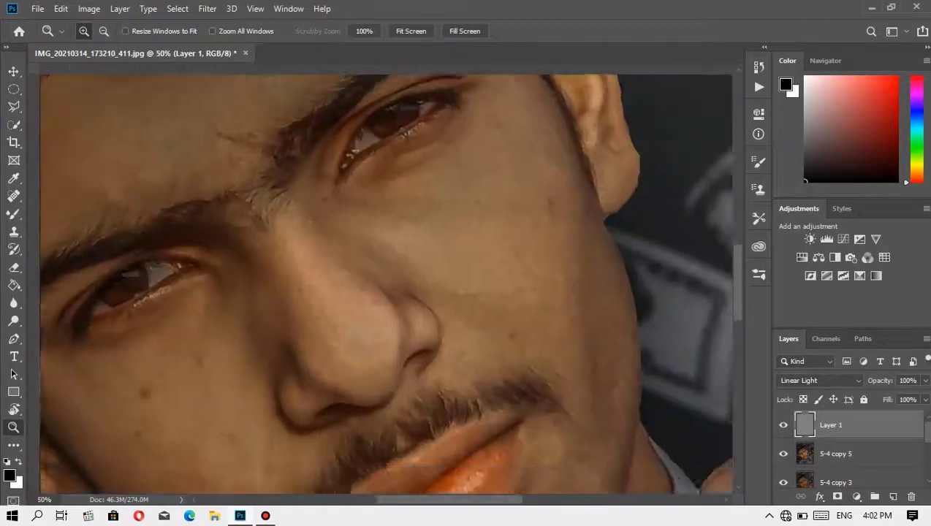
pyautogui.press('o')
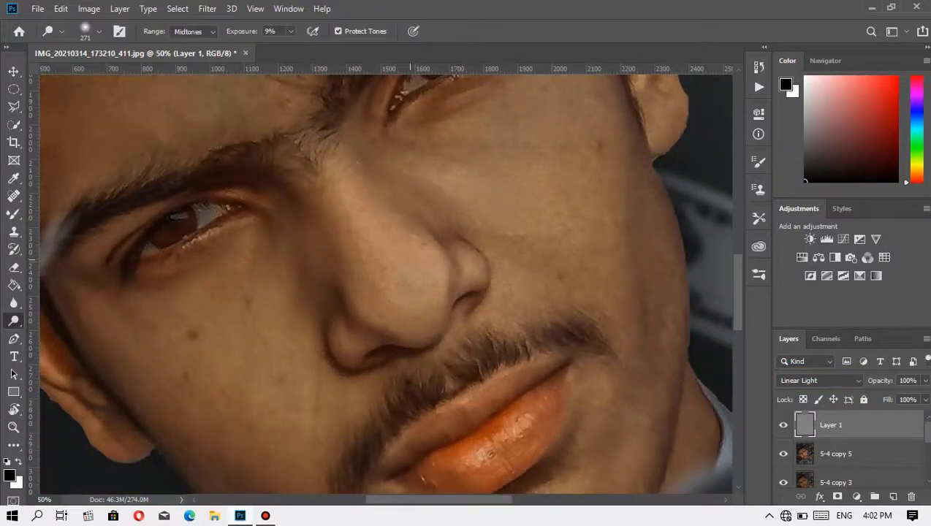
pyautogui.press(']')
pyautogui.moveTo(398, 282)
pyautogui.mouseDown()
pyautogui.moveTo(307, 153)
pyautogui.moveTo(212, 271)
pyautogui.mouseUp()
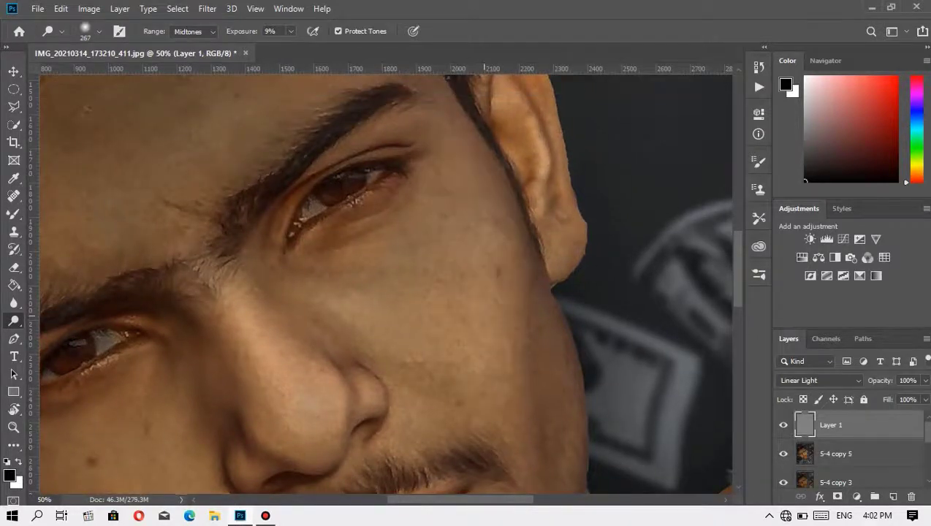
pyautogui.moveTo(475, 278); pyautogui.dragTo(633, 117)
pyautogui.press('z')
pyautogui.rightClick(360, 331)
pyautogui.click(383, 339)
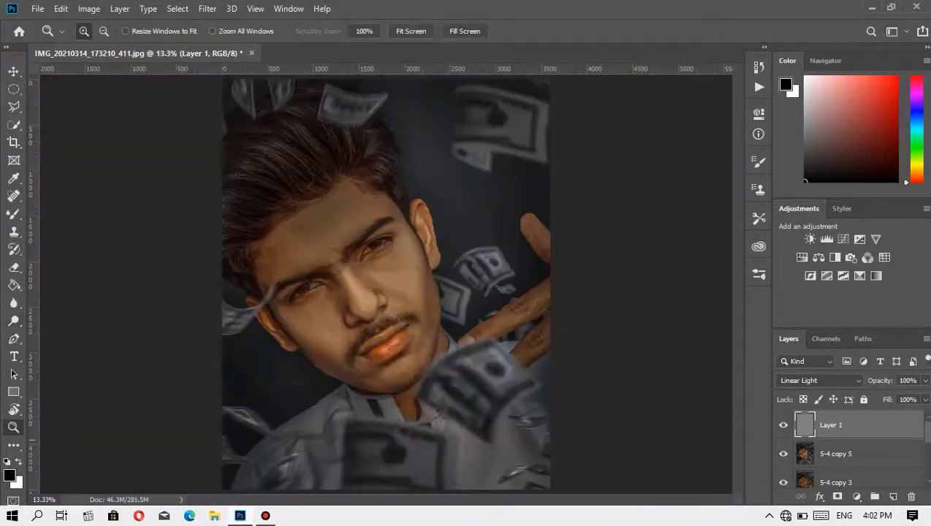
pyautogui.moveTo(248, 151); pyautogui.dragTo(512, 380)
# - Dodge highlights onto the lips, then fit the whole image on screen
pyautogui.press('o')
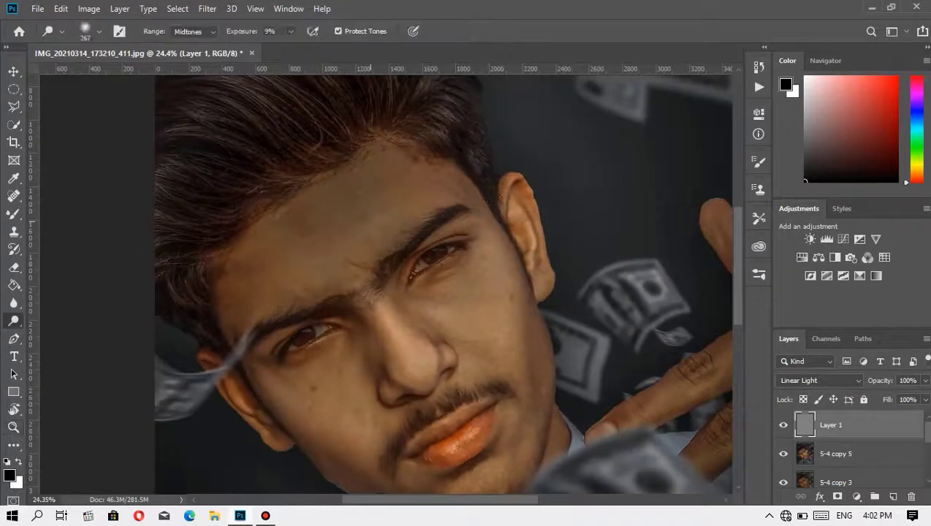
pyautogui.press('z')
pyautogui.rightClick(418, 235)
pyautogui.click(439, 244)
pyautogui.press('p')
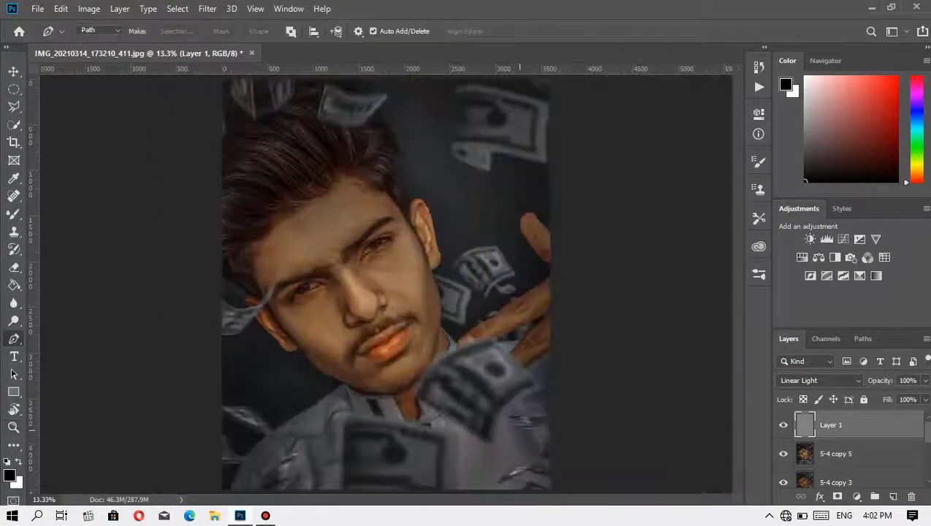
pyautogui.press('z')
pyautogui.moveTo(520, 404); pyautogui.dragTo(336, 277)
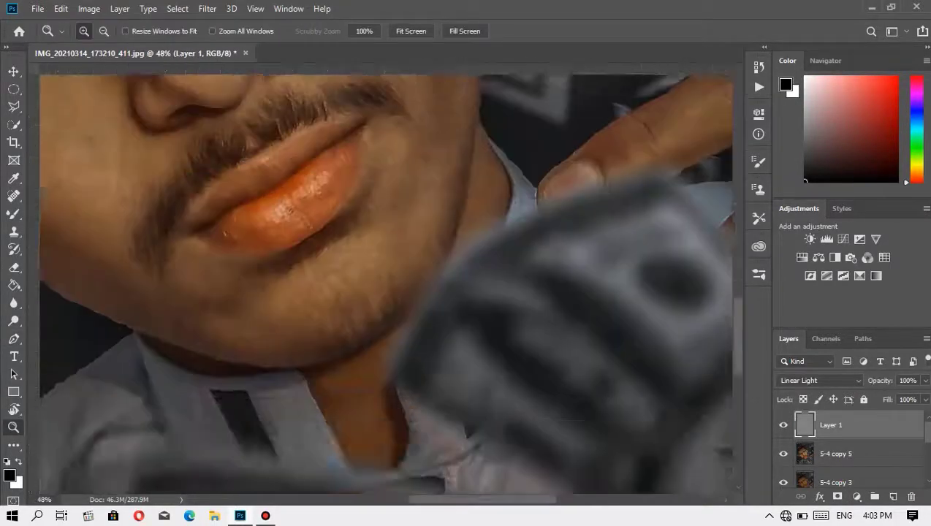
pyautogui.press('o')
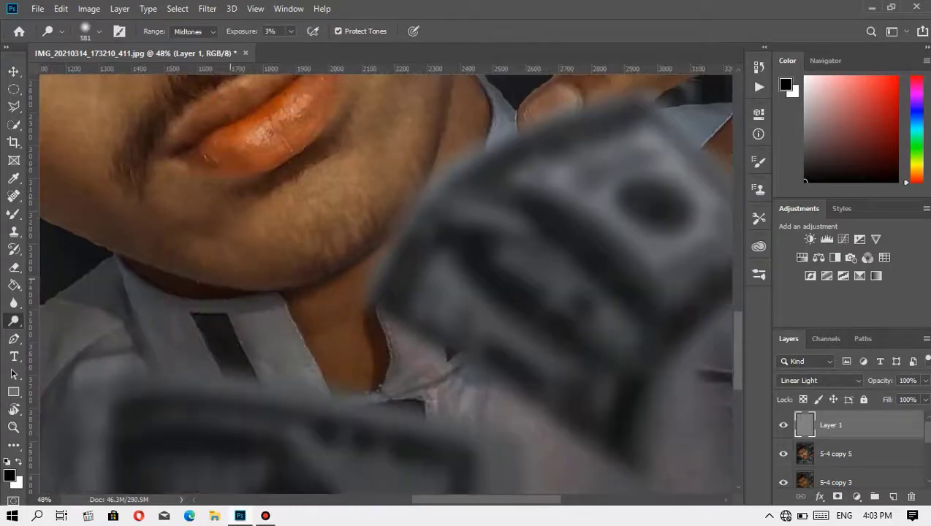
pyautogui.press('z')
pyautogui.rightClick(227, 234)
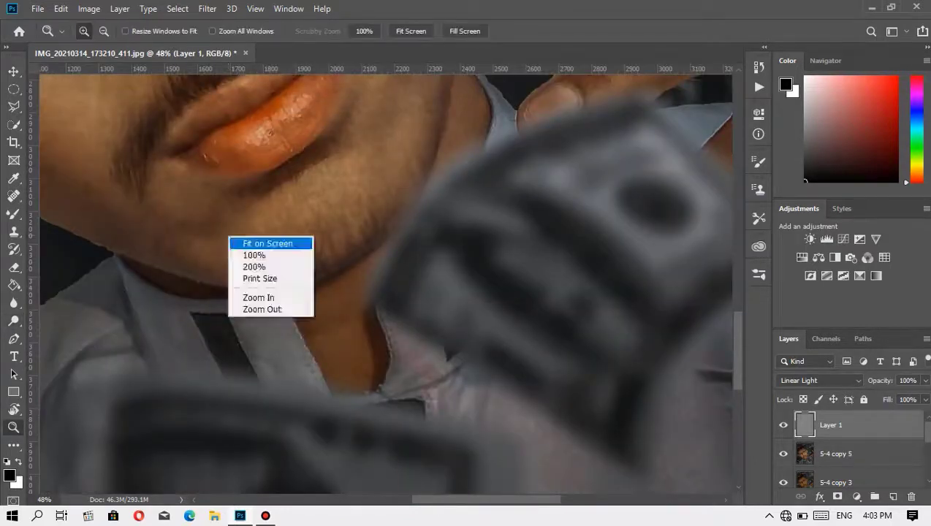
pyautogui.click(241, 241)
# - Stamp a merged visible layer and make two copies of it
pyautogui.hotkey('ctrl', 'alt', 'shift', 'e')
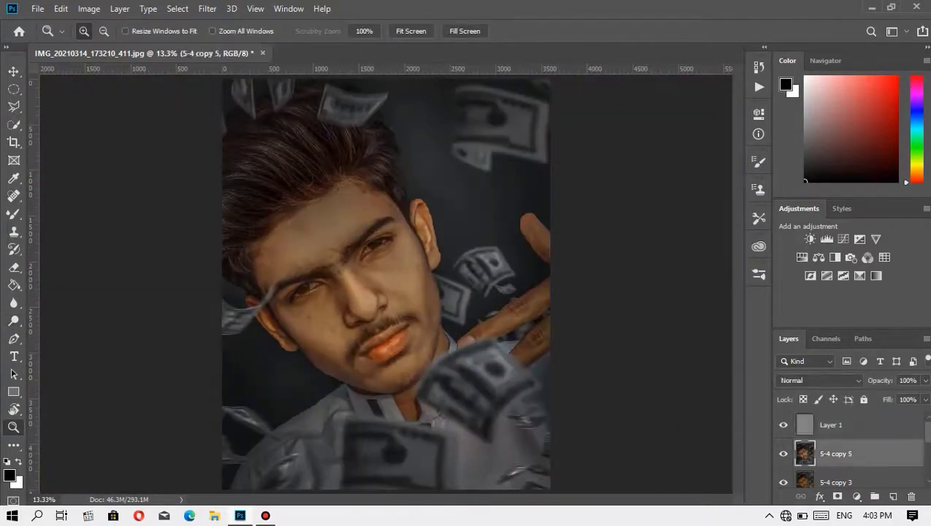
pyautogui.moveTo(307, 256); pyautogui.dragTo(438, 325)
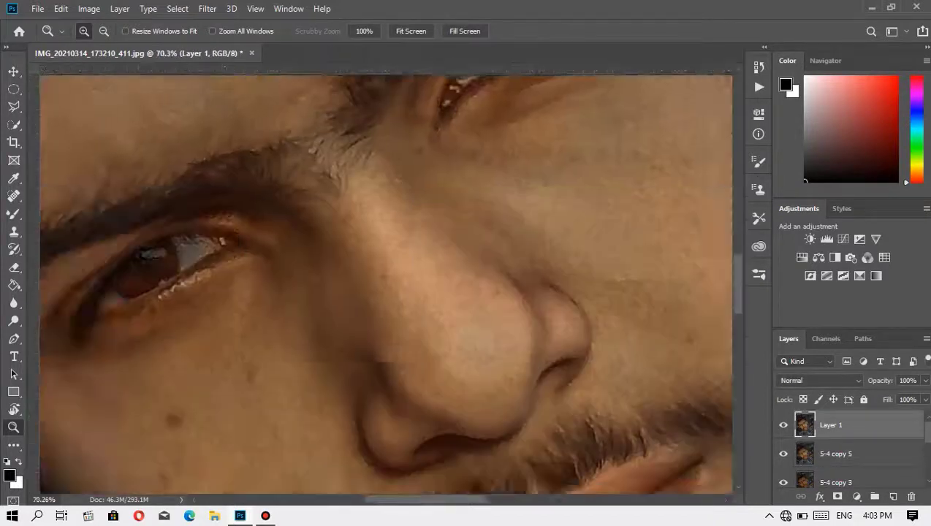
pyautogui.hotkey('ctrl', 'j')
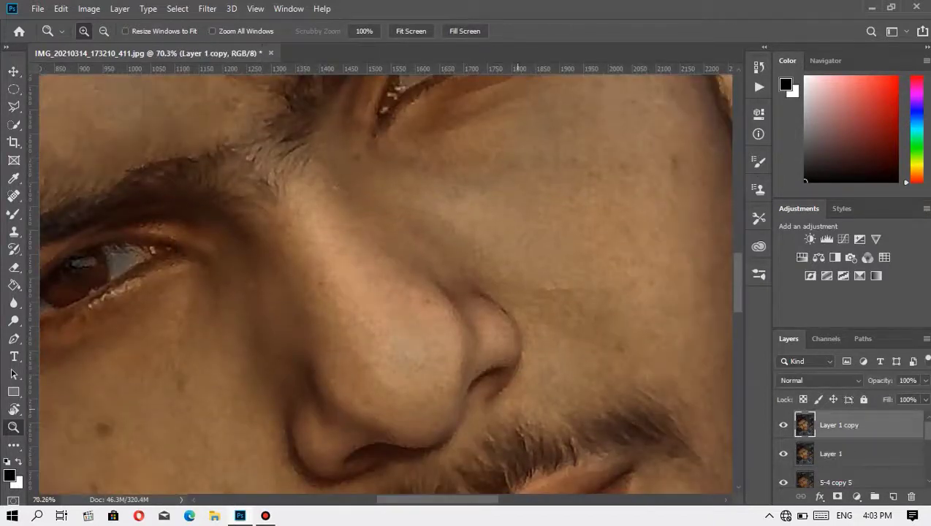
pyautogui.hscroll(-1, 385, 282)
pyautogui.press('b')
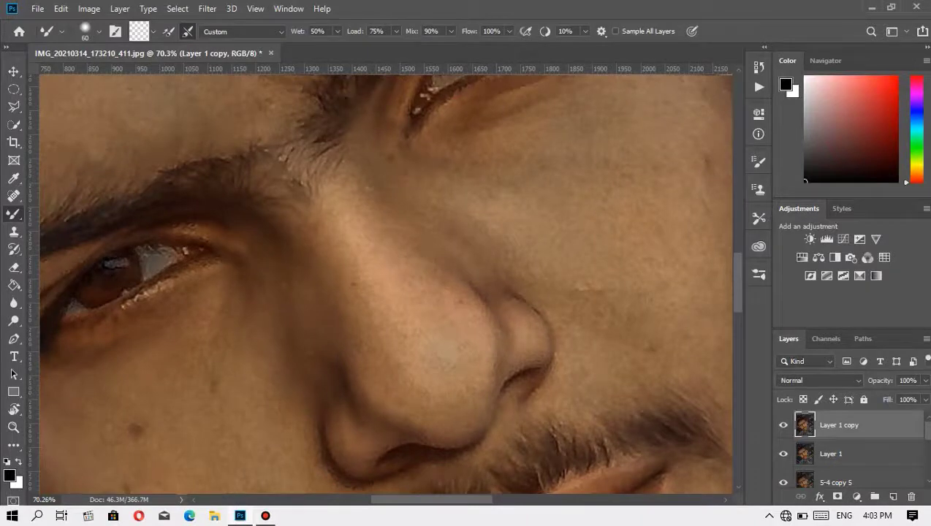
pyautogui.hotkey('ctrl', 'j')
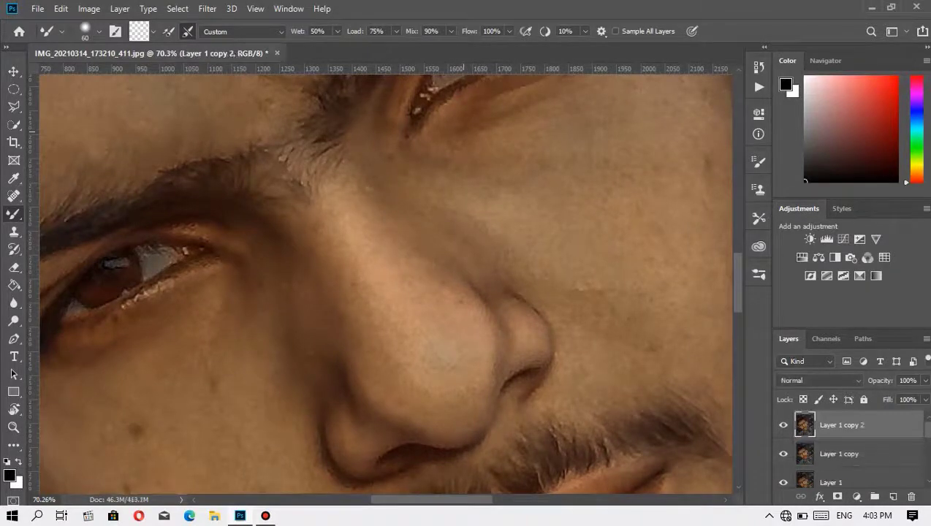
# - Apply a 2.0 px High Pass to Layer 1 copy 2, set it to Hard Light, and select Layer 1 copy
pyautogui.click(206, 9)
pyautogui.click(402, 295)
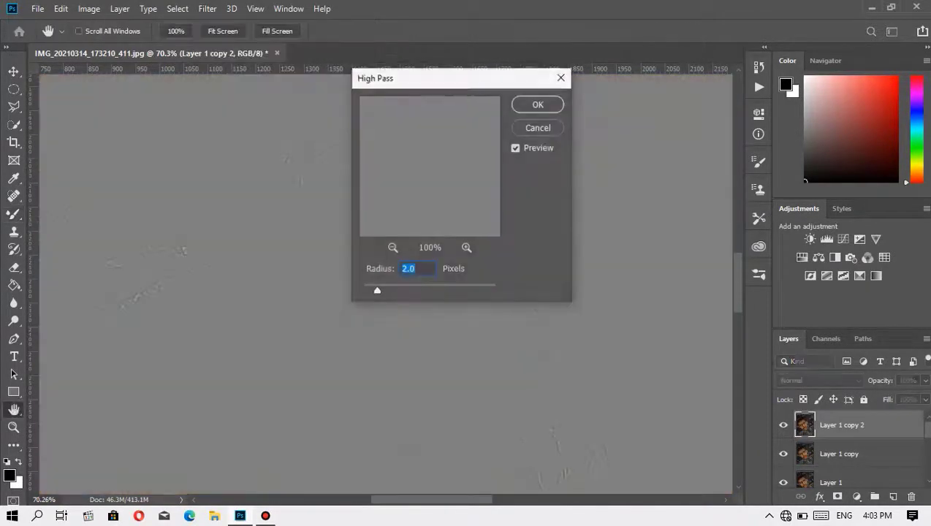
pyautogui.click(537, 105)
pyautogui.click(804, 380)
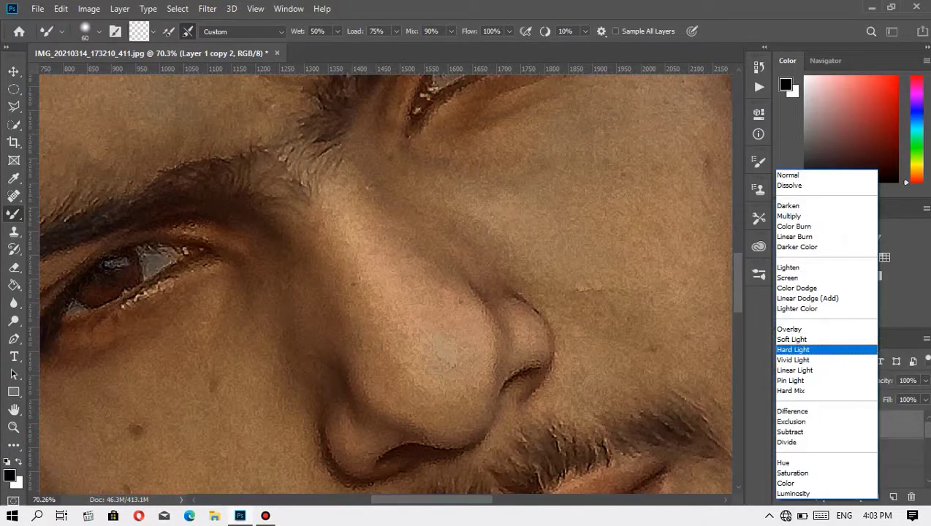
pyautogui.click(792, 339)
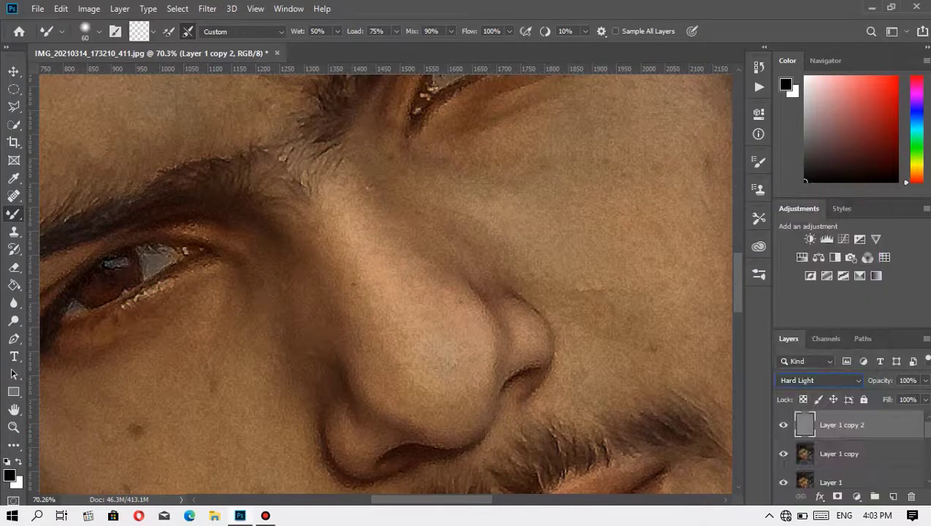
pyautogui.click(838, 454)
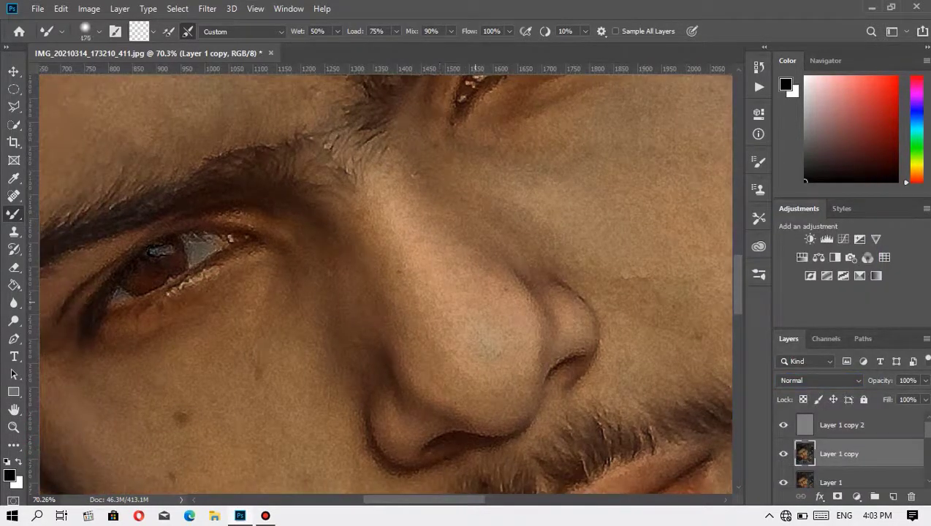
# - Mixer-brush the nose bridge and cheek skin on Layer 1 copy with adjusted brush sizes, then fit the view
pyautogui.moveTo(394, 281)
pyautogui.mouseDown()
pyautogui.moveTo(361, 196)
pyautogui.moveTo(388, 288)
pyautogui.mouseUp()
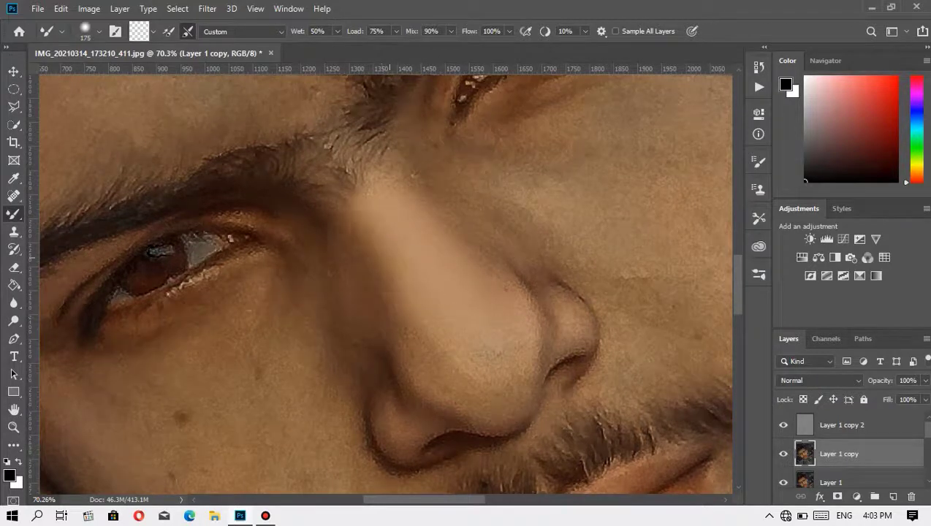
pyautogui.press('[')
pyautogui.press('[')
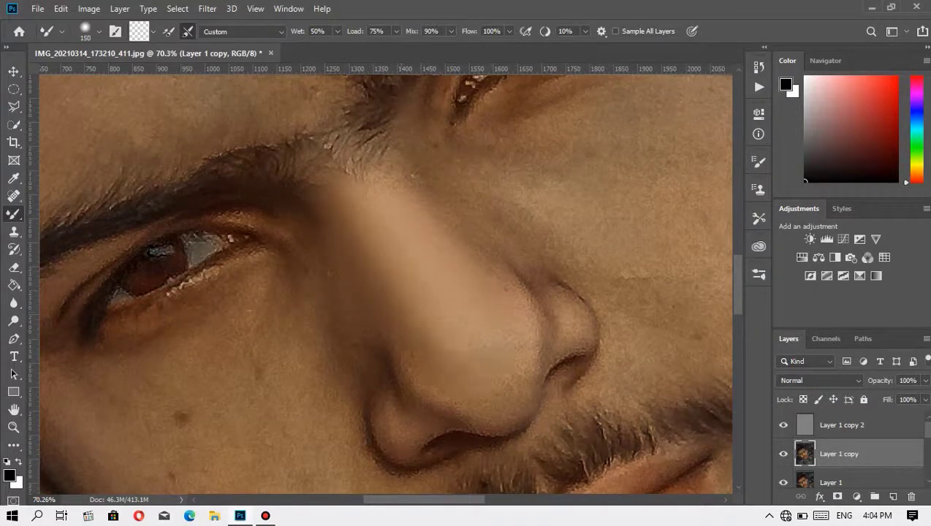
pyautogui.scroll(3, 383, 282)
pyautogui.hscroll(3, 383, 281)
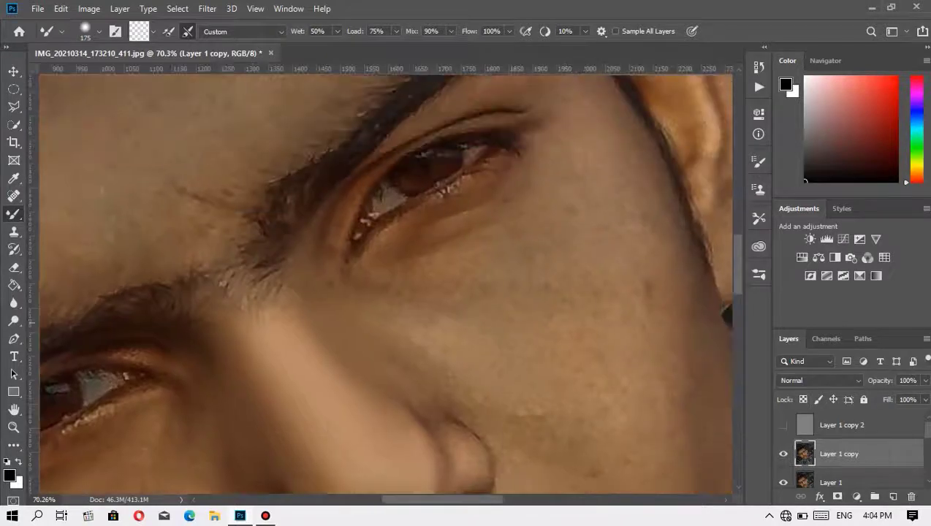
pyautogui.hscroll(1, 384, 282)
pyautogui.press('j')
pyautogui.press('b')
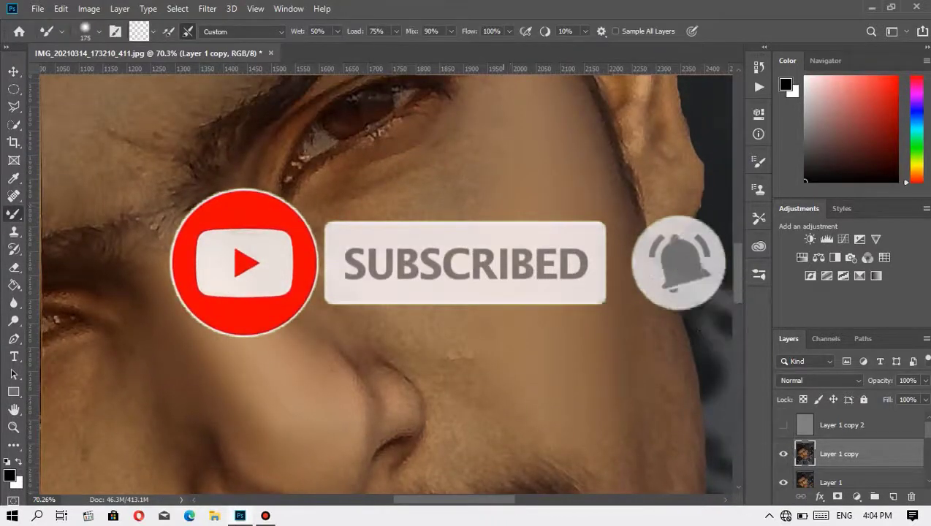
pyautogui.press(']')
pyautogui.press(']')
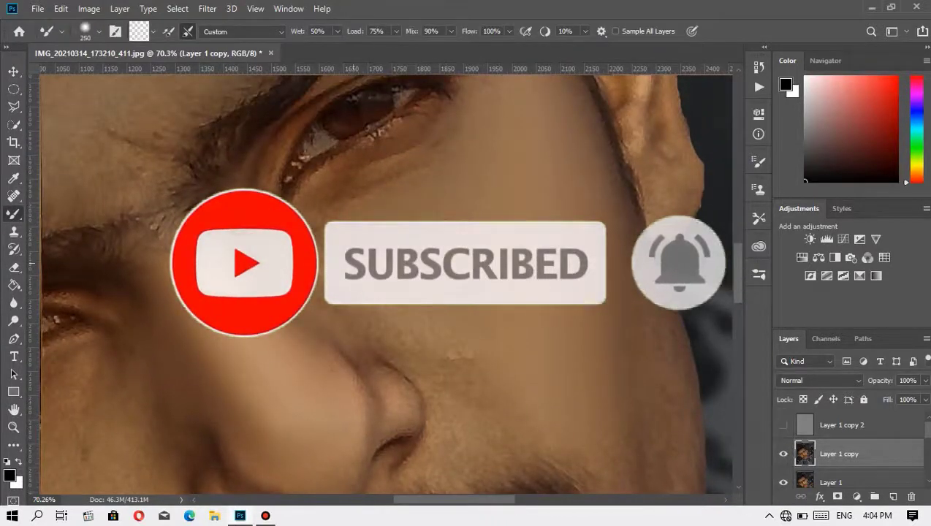
pyautogui.press('[')
pyautogui.press('[')
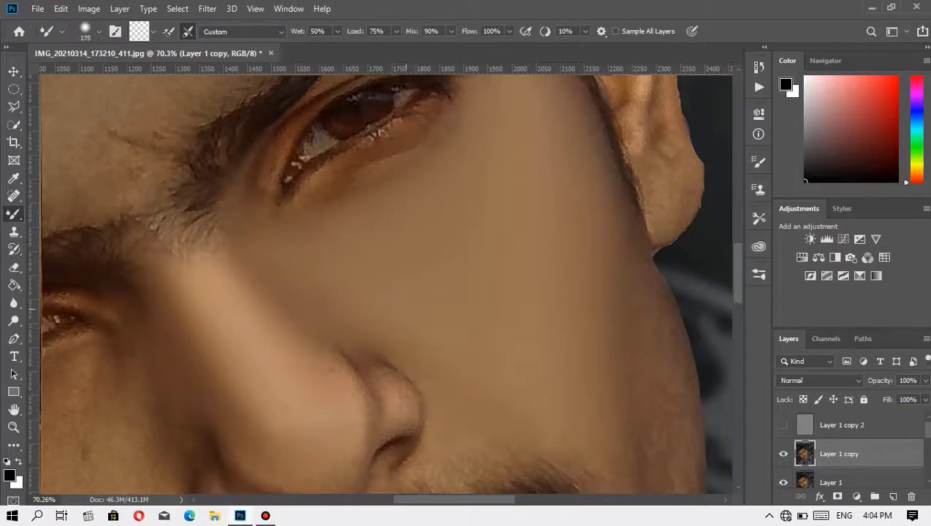
pyautogui.press(']')
pyautogui.press(']')
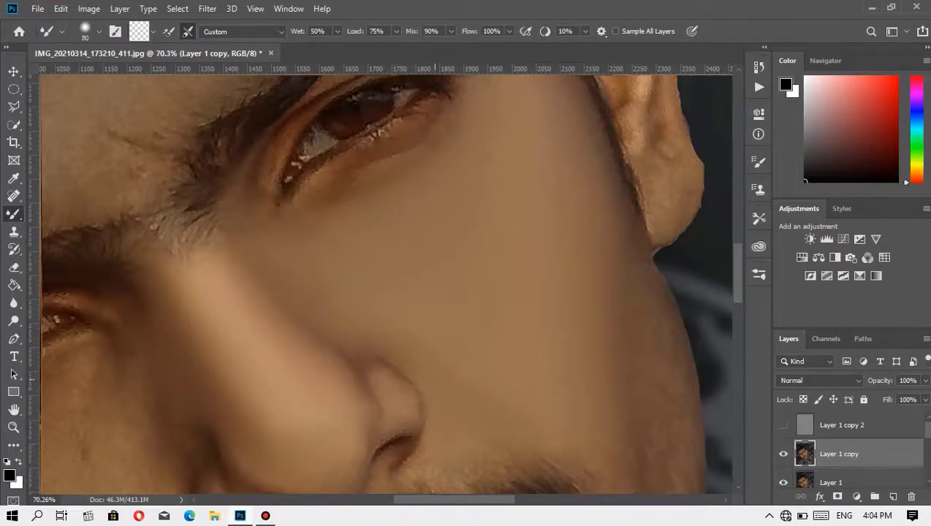
pyautogui.moveTo(394, 351); pyautogui.dragTo(292, 219)
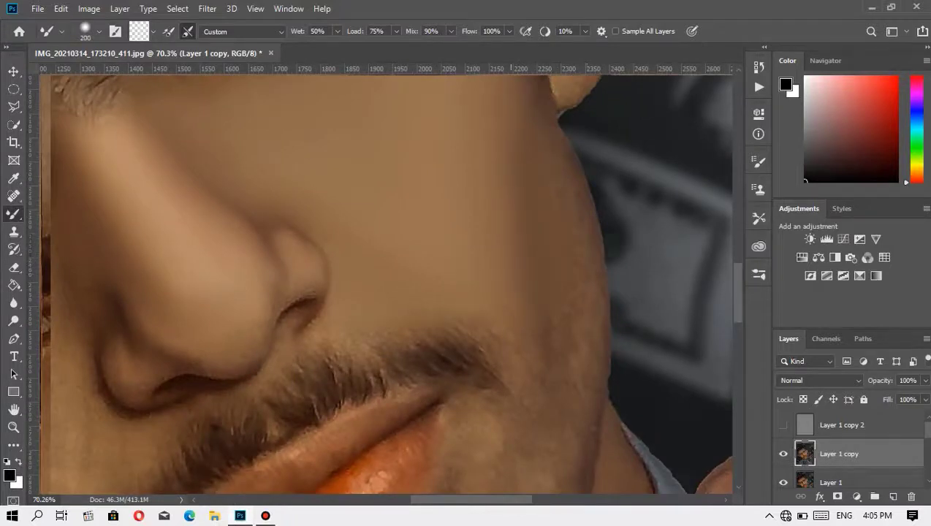
pyautogui.press('z')
pyautogui.hotkey('ctrl', '0')
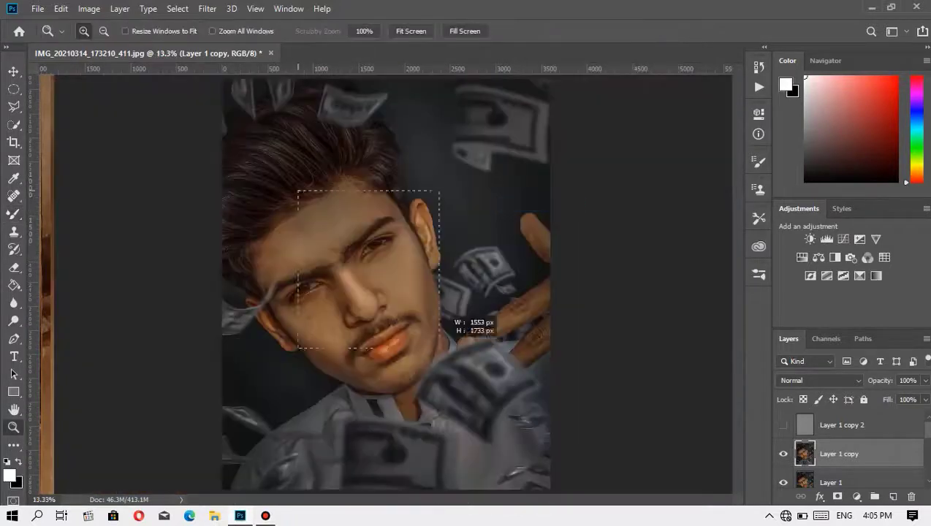
# - Heal the dark mole on the cheek with the Spot Healing Brush
pyautogui.moveTo(301, 191); pyautogui.dragTo(447, 321)
pyautogui.hotkey('ctrl', '+')
pyautogui.press('j')
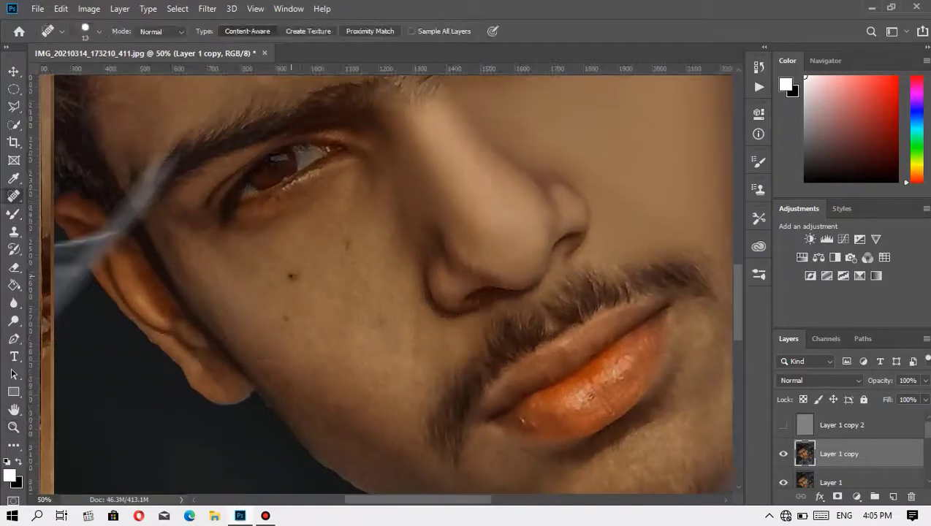
pyautogui.click(300, 277)
# - Blend a patch of skin beside the nose bridge with the Mixer Brush
pyautogui.press('b')
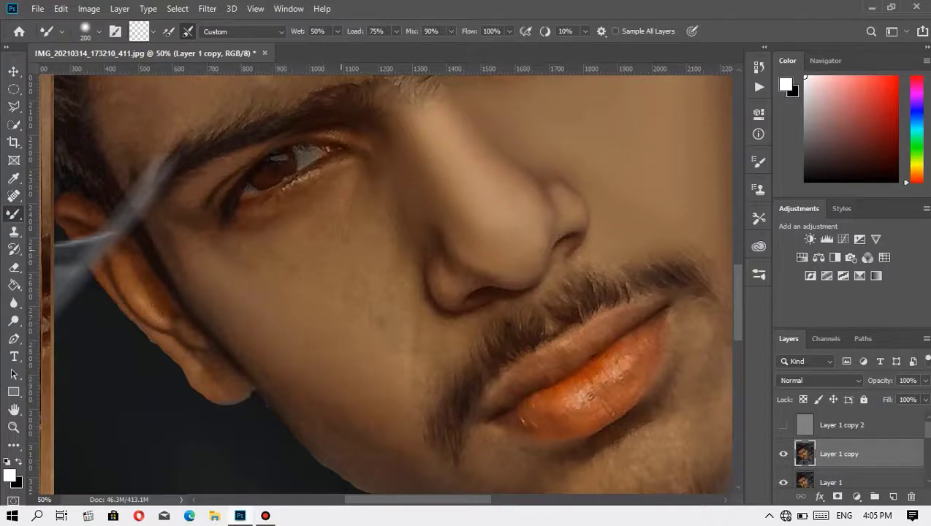
pyautogui.press('[')
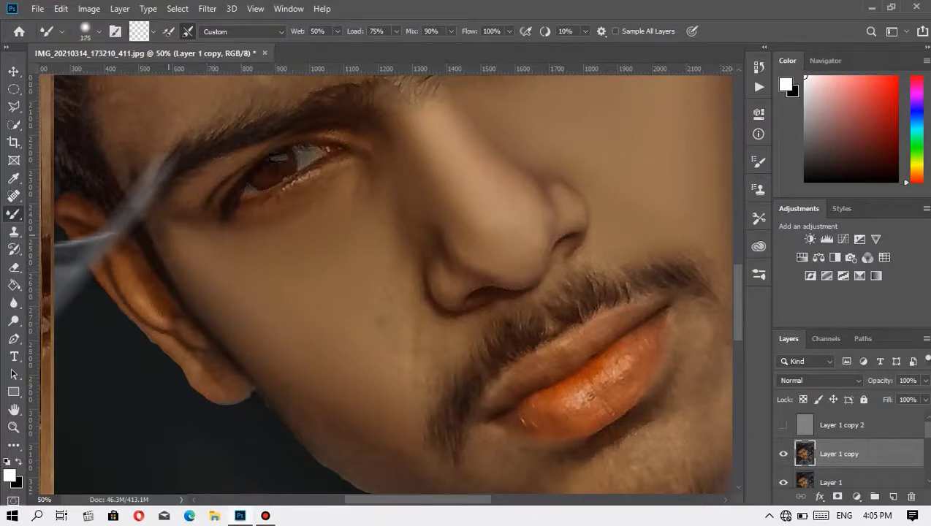
pyautogui.press('[')
pyautogui.press('[')
pyautogui.press('[')
pyautogui.click(392, 213)
pyautogui.press(']')
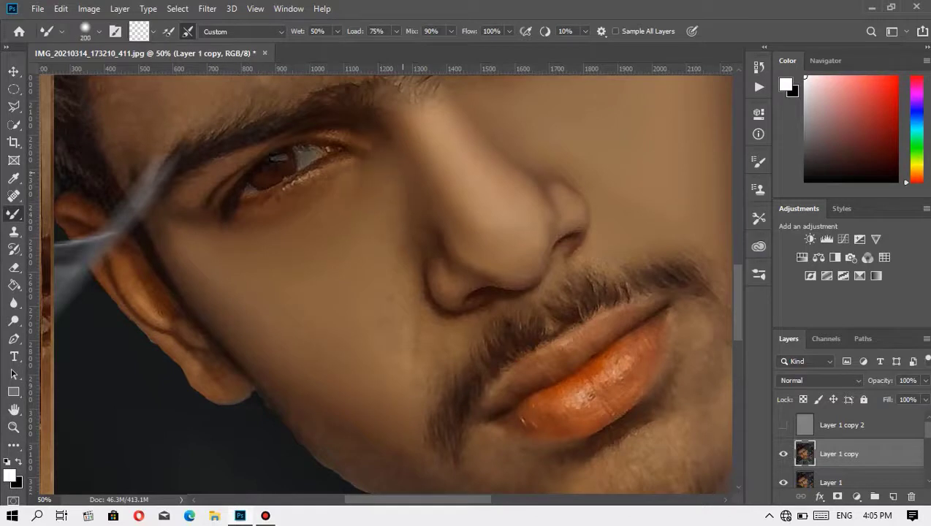
pyautogui.press(']')
pyautogui.press(']')
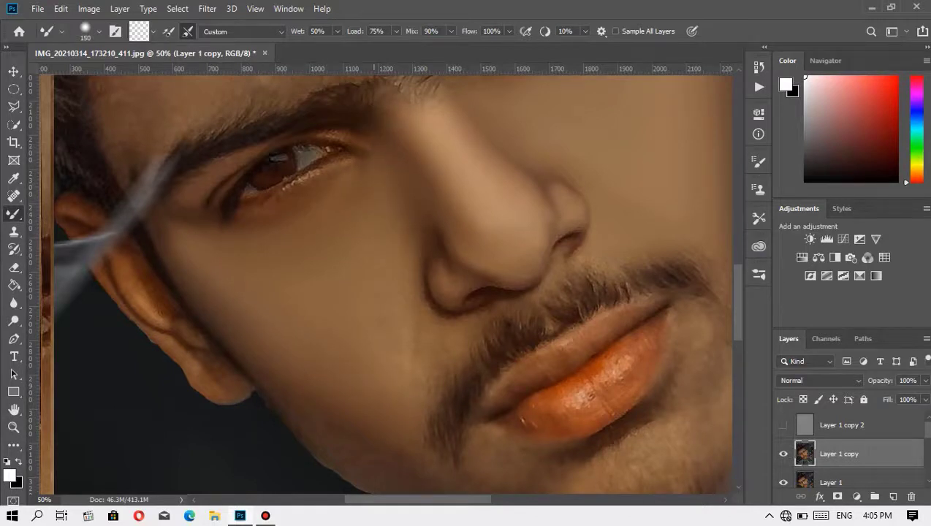
pyautogui.scroll(-3, 393, 278)
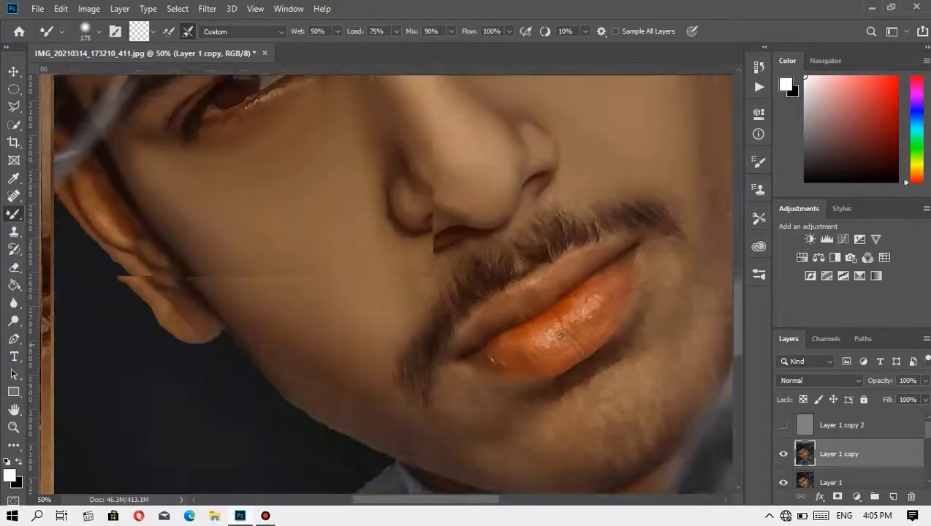
pyautogui.scroll(-2, 393, 279)
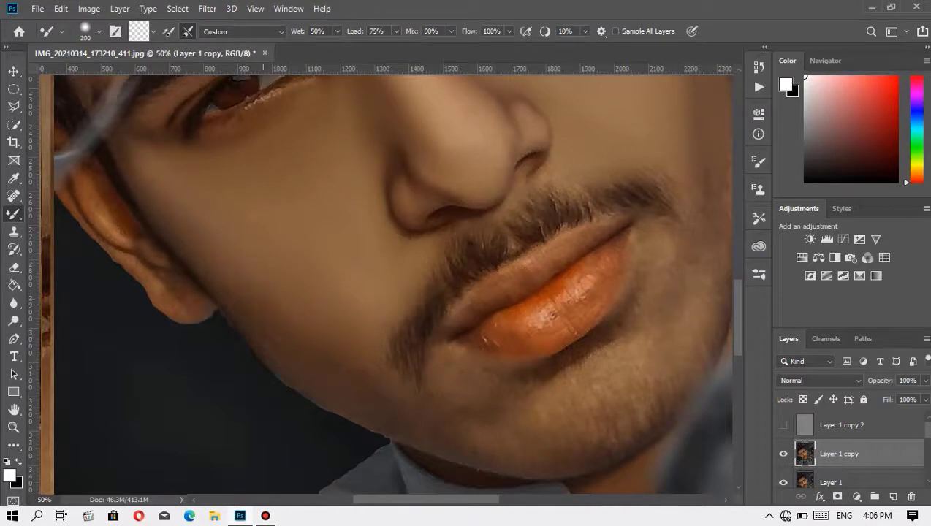
pyautogui.scroll(-3, 393, 278)
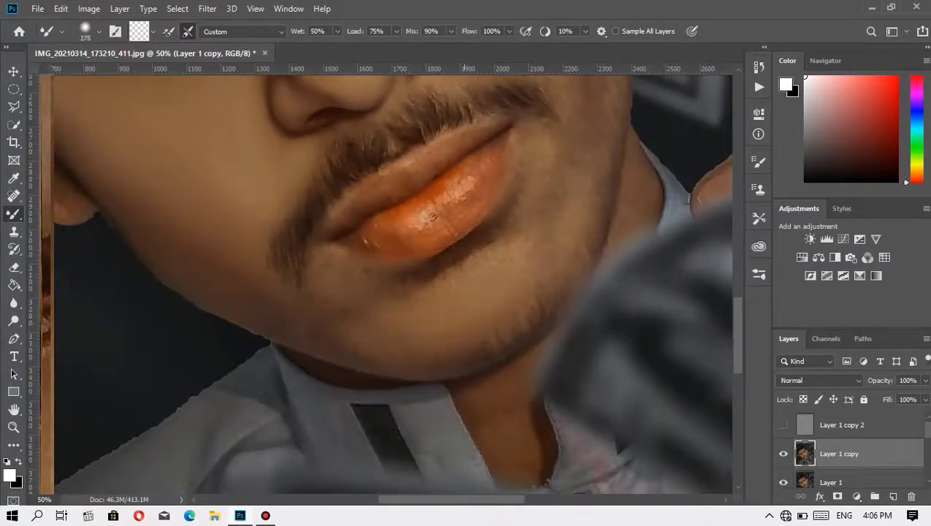
# - Smooth the mouth, chin and jaw skin with the Mixer Brush, then fit the image on screen
pyautogui.press('[')
pyautogui.moveTo(405, 301); pyautogui.dragTo(238, 322)
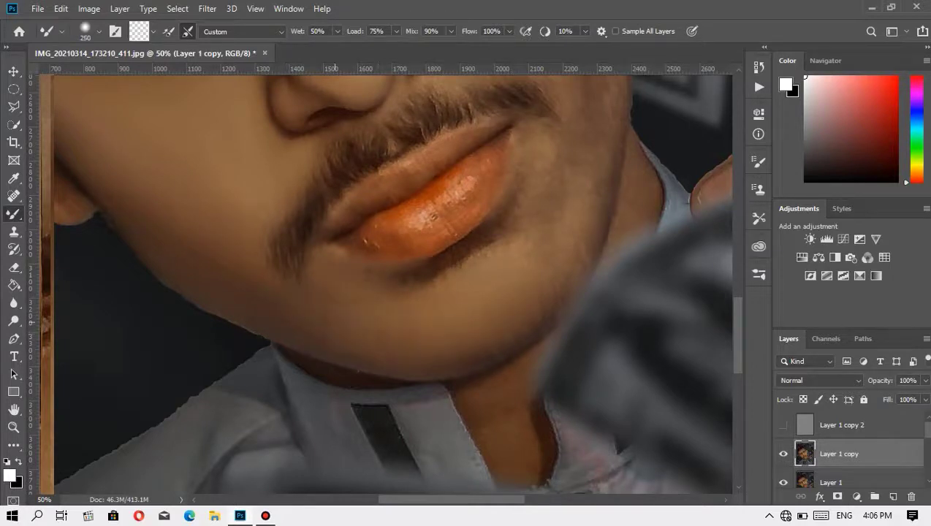
pyautogui.moveTo(431, 292); pyautogui.dragTo(312, 358)
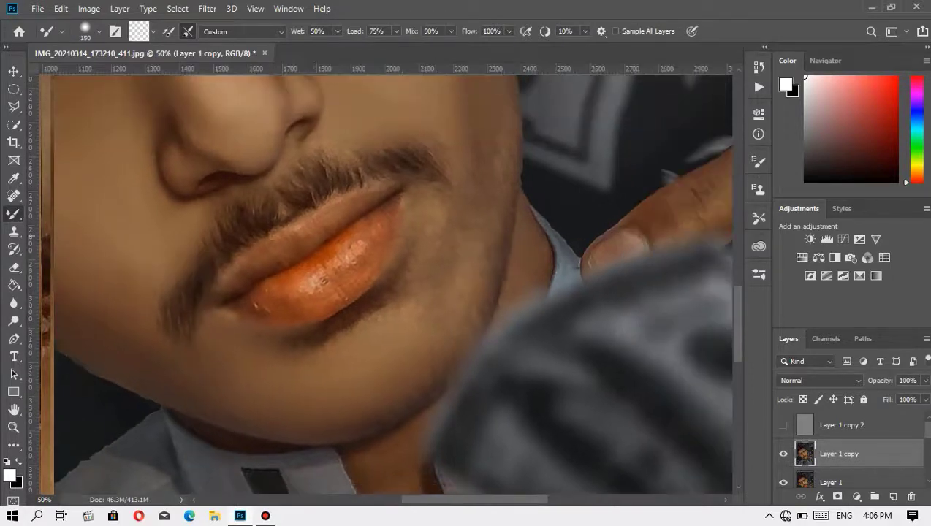
pyautogui.moveTo(308, 235); pyautogui.dragTo(269, 228)
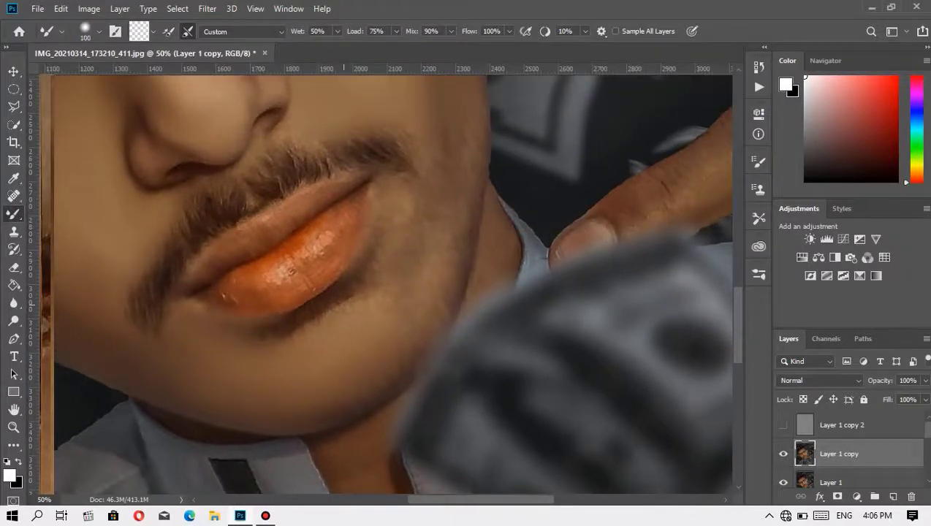
pyautogui.press(']')
pyautogui.press(']')
pyautogui.press(']')
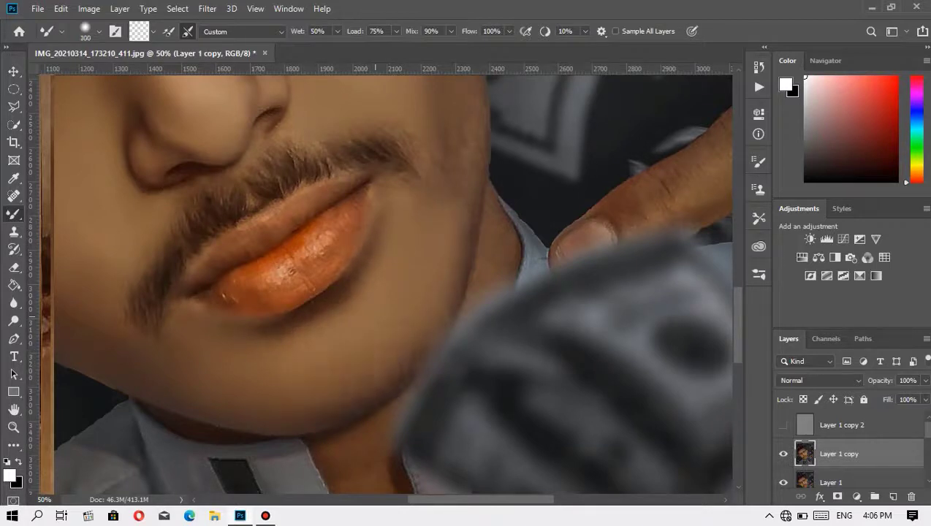
pyautogui.moveTo(375, 285); pyautogui.dragTo(309, 417)
pyautogui.press('[')
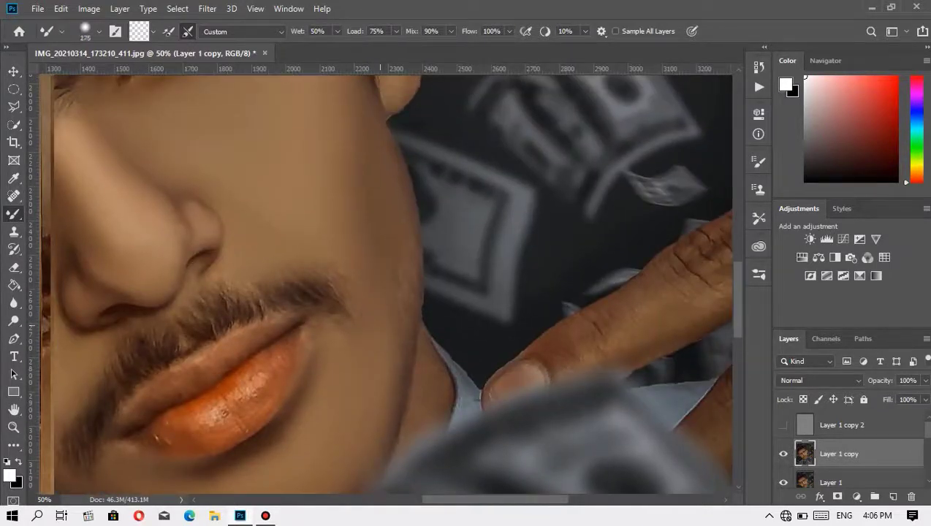
pyautogui.press(']')
pyautogui.press(']')
pyautogui.press(']')
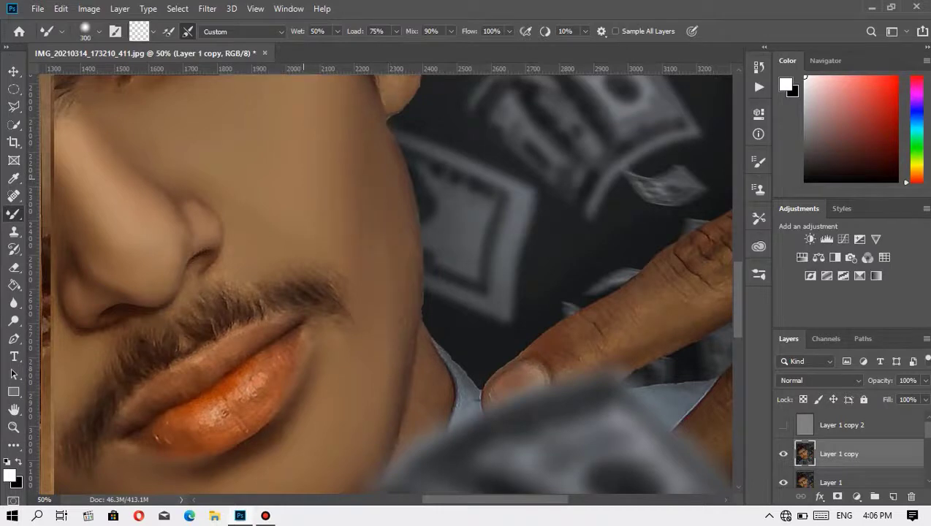
pyautogui.press('z')
pyautogui.rightClick(326, 149)
pyautogui.click(358, 155)
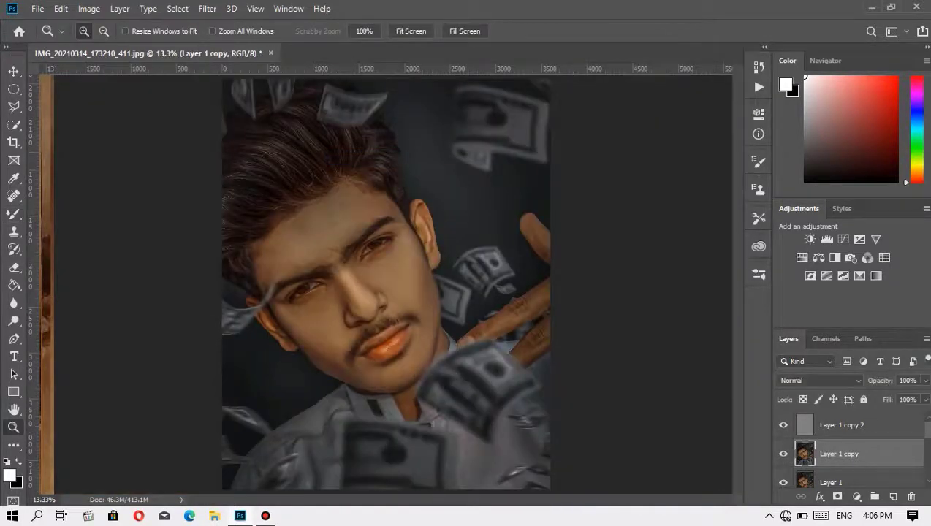
# - Fit the image on screen, then zoom in closely on the eye and ear area
pyautogui.moveTo(285, 248); pyautogui.dragTo(442, 351)
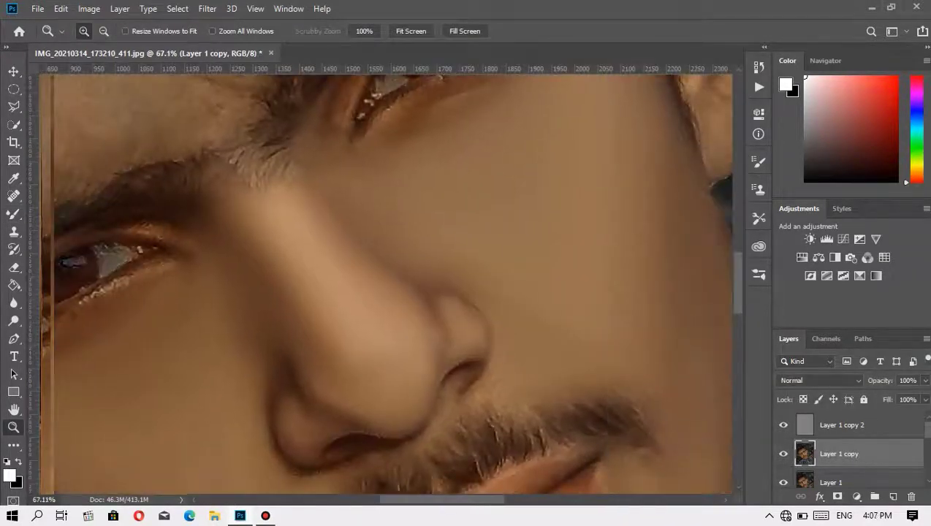
pyautogui.rightClick(501, 319)
pyautogui.click(544, 326)
pyautogui.click(395, 241)
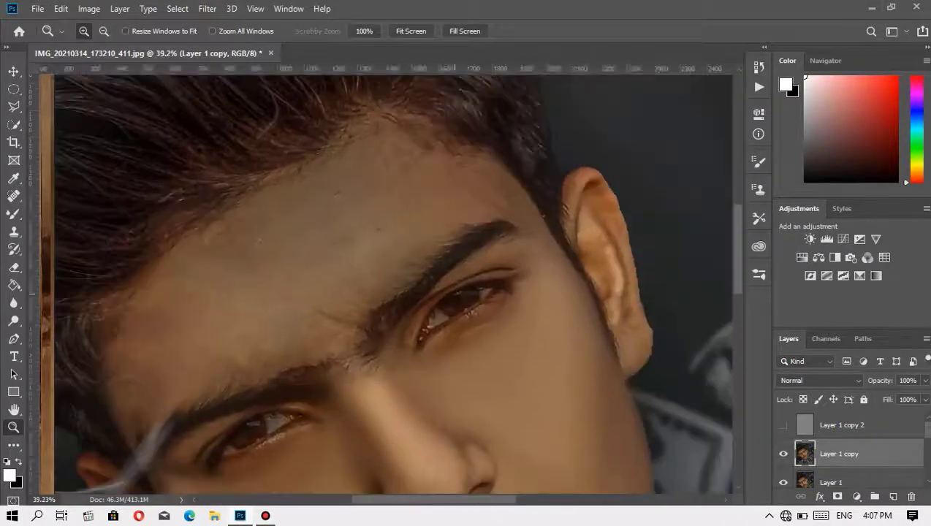
pyautogui.click(526, 219)
pyautogui.click(517, 285)
# - Blend the brow skin with the Mixer Brush, resizing the brush as needed
pyautogui.press('b')
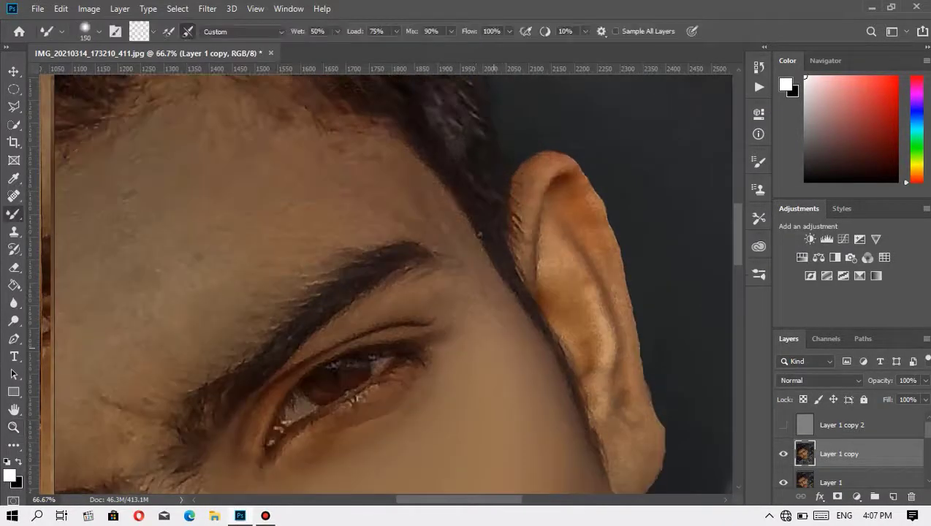
pyautogui.press('[')
pyautogui.press('[')
pyautogui.press('[')
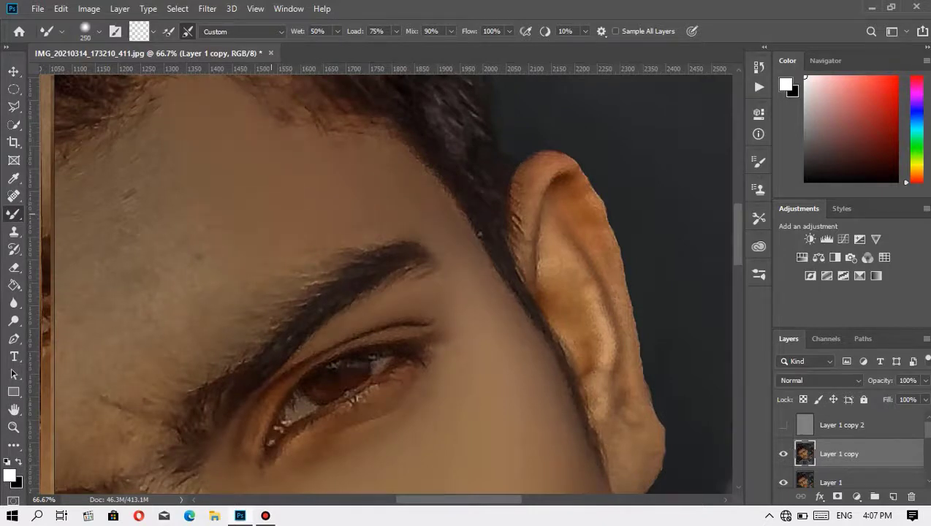
pyautogui.press(']')
pyautogui.press(']')
pyautogui.moveTo(351, 373); pyautogui.dragTo(497, 277)
pyautogui.press('p')
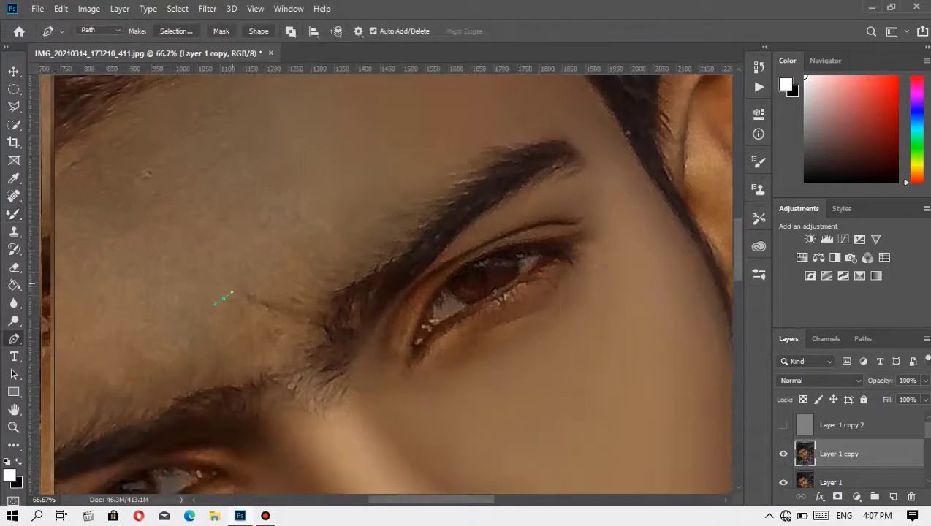
pyautogui.press('b')
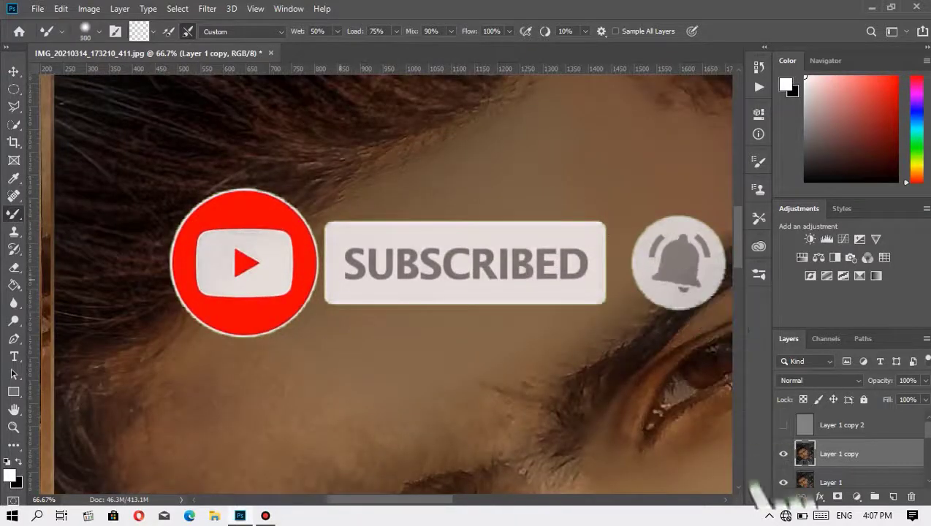
pyautogui.press(']')
pyautogui.press(']')
# - Check the whole image, zoom back in, and blend the hair between the brows lighter
pyautogui.press('z')
pyautogui.hotkey('ctrl', '0')
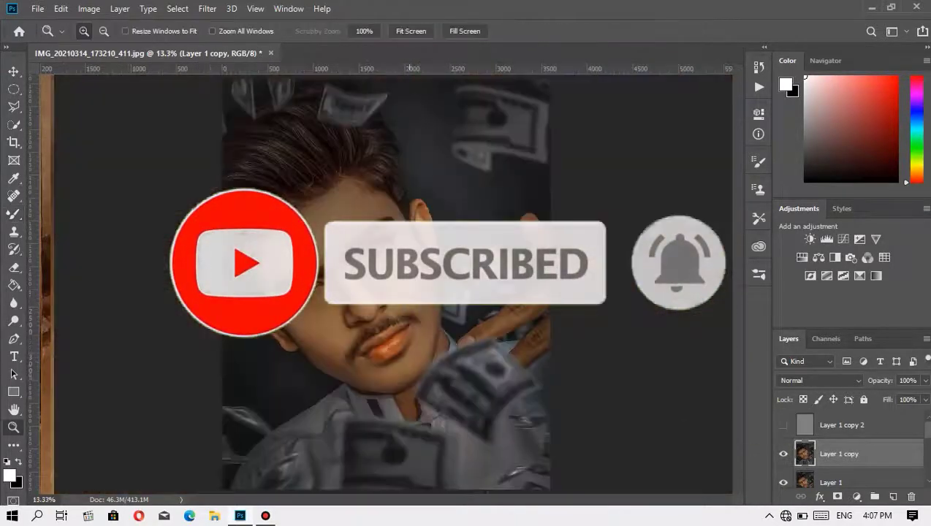
pyautogui.hotkey('ctrl', '+')
pyautogui.press('b')
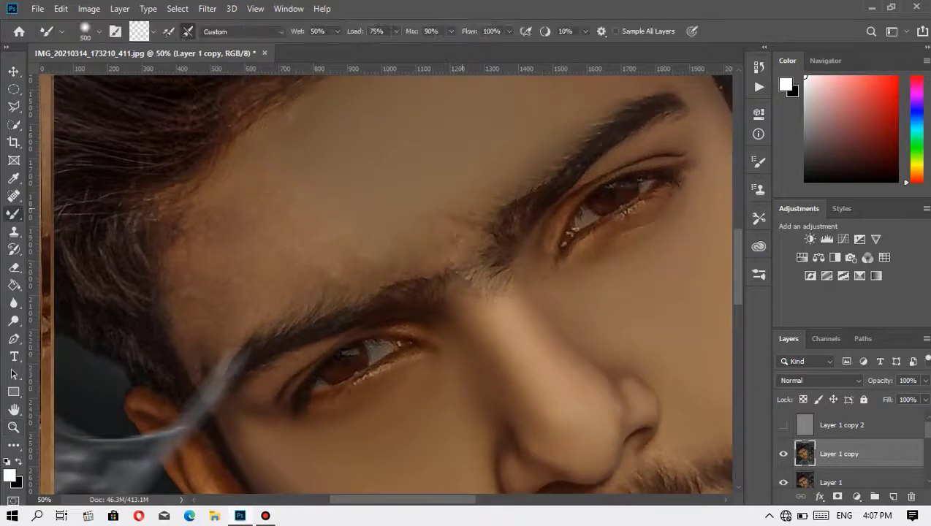
pyautogui.press(']')
pyautogui.press(']')
pyautogui.press('[')
pyautogui.click(475, 280)
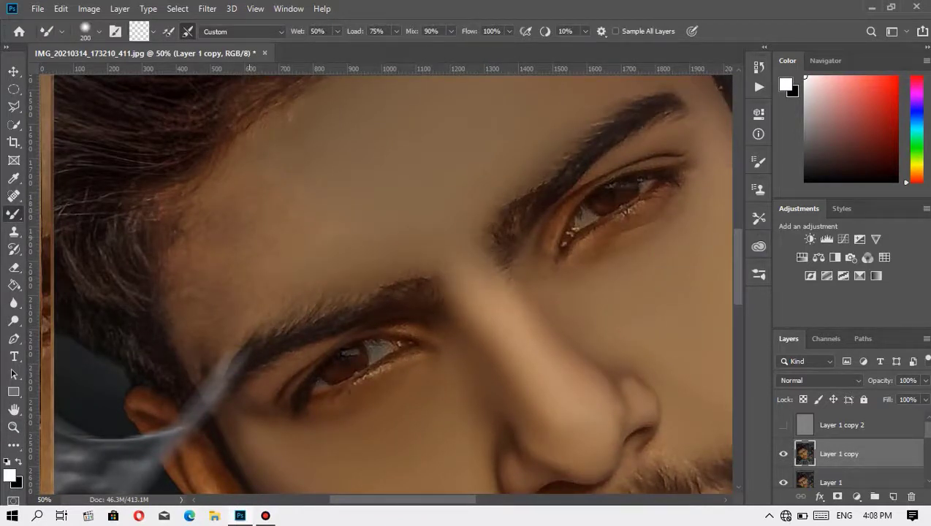
# - Blend finer eye-area detail with a smaller brush, then fit the image on screen
pyautogui.press('[')
pyautogui.press('[')
pyautogui.press('[')
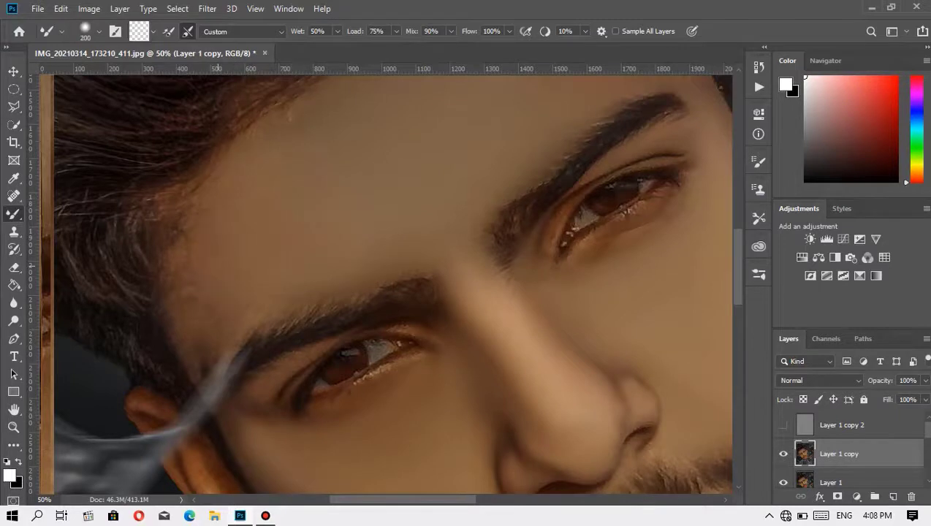
pyautogui.press('[')
pyautogui.press('[')
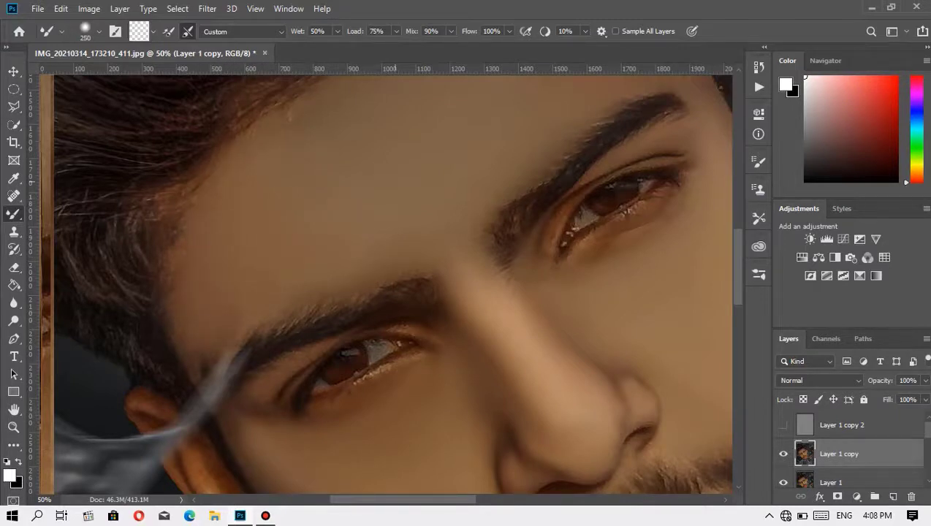
pyautogui.press('[')
pyautogui.press('[')
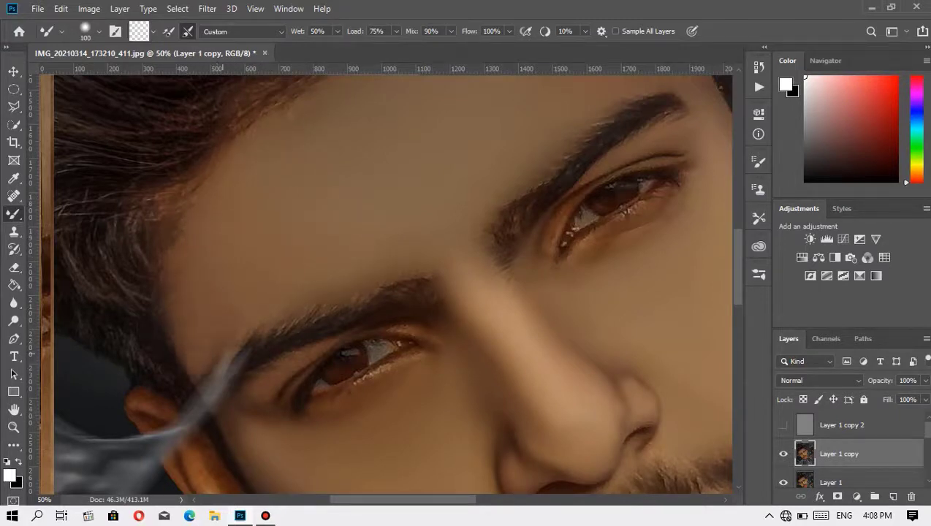
pyautogui.press('[')
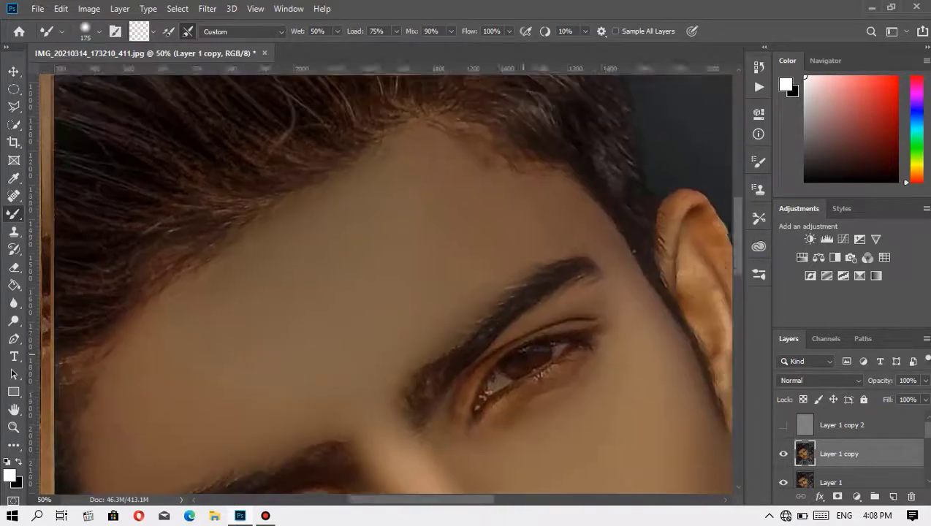
pyautogui.press('z')
pyautogui.rightClick(561, 290)
pyautogui.click(602, 296)
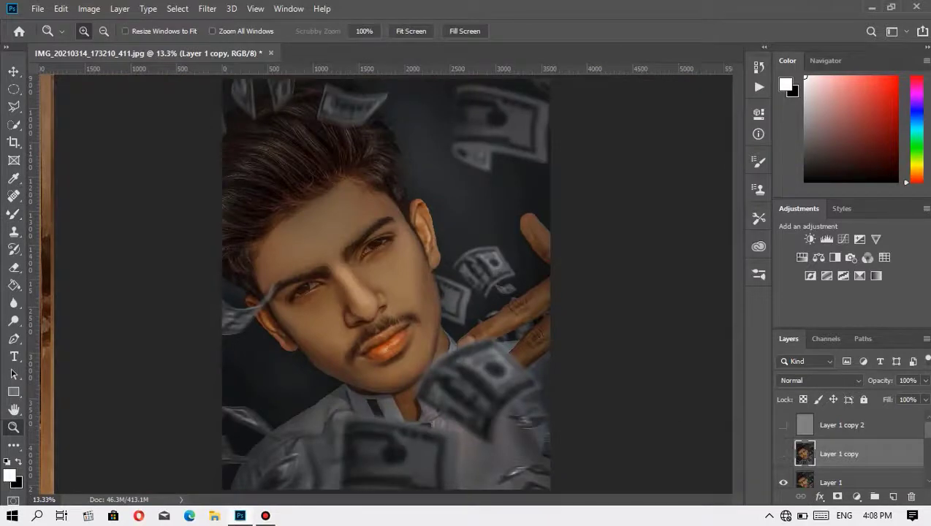
# - Zoom in on the ear and smooth its edge, top rim, inner ridge and outer rim
pyautogui.click(452, 242)
pyautogui.press('b')
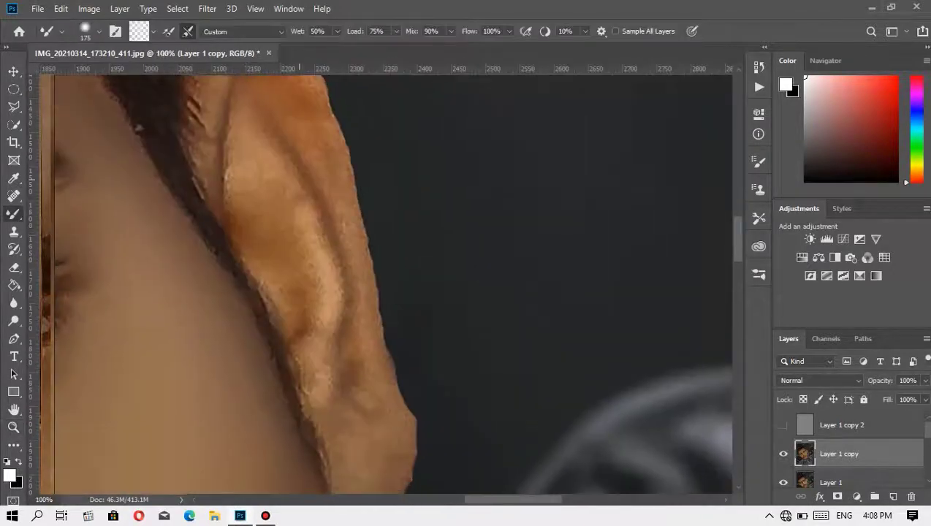
pyautogui.press('[')
pyautogui.press('[')
pyautogui.press('[')
pyautogui.moveTo(306, 175)
pyautogui.mouseDown()
pyautogui.moveTo(325, 212)
pyautogui.moveTo(358, 409)
pyautogui.mouseUp()
pyautogui.moveTo(293, 190); pyautogui.dragTo(307, 256)
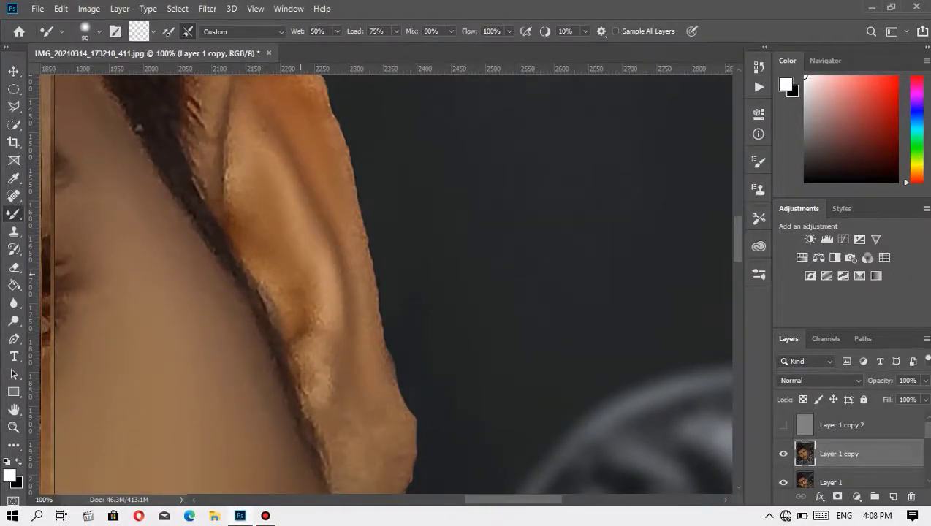
pyautogui.moveTo(292, 220); pyautogui.dragTo(342, 329)
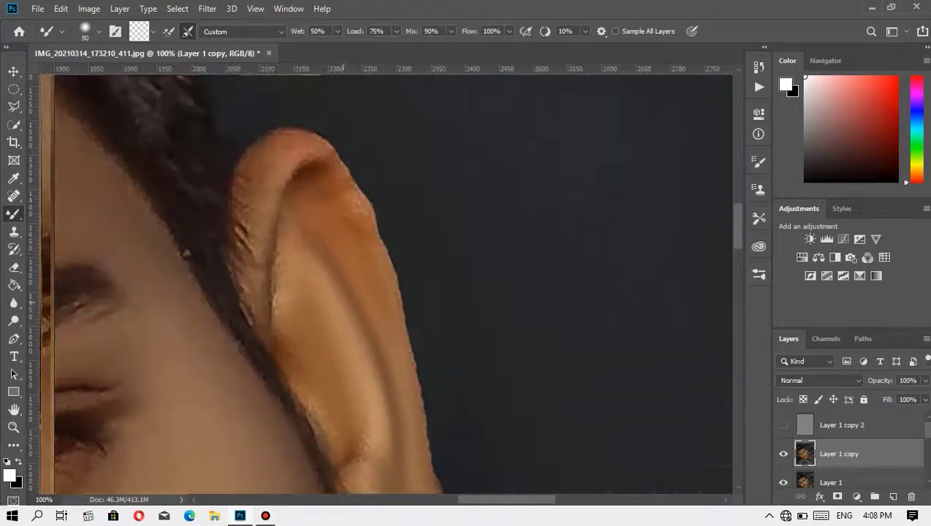
pyautogui.moveTo(321, 196)
pyautogui.mouseDown()
pyautogui.moveTo(303, 169)
pyautogui.moveTo(245, 249)
pyautogui.mouseUp()
pyautogui.moveTo(252, 201)
pyautogui.mouseDown()
pyautogui.moveTo(249, 179)
pyautogui.moveTo(314, 183)
pyautogui.mouseUp()
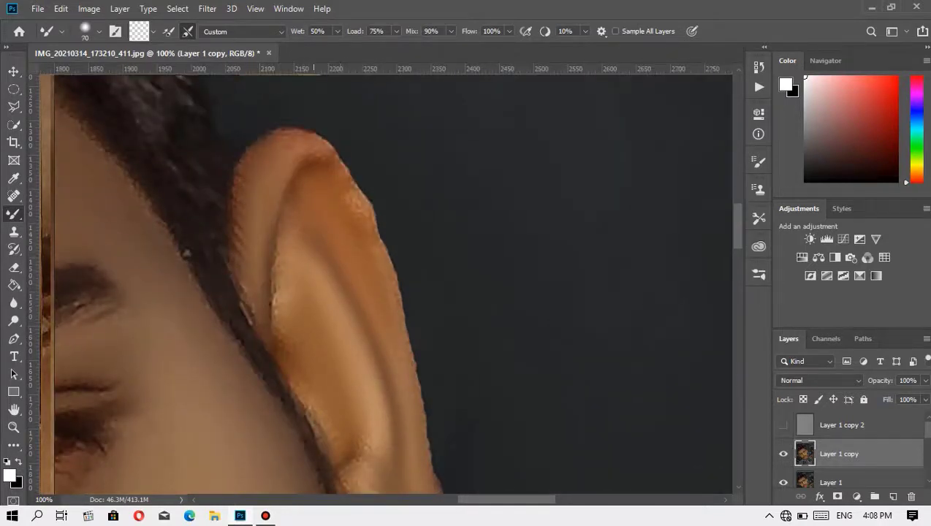
pyautogui.moveTo(323, 289); pyautogui.dragTo(306, 240)
pyautogui.moveTo(349, 199); pyautogui.dragTo(360, 211)
pyautogui.moveTo(329, 281); pyautogui.dragTo(363, 364)
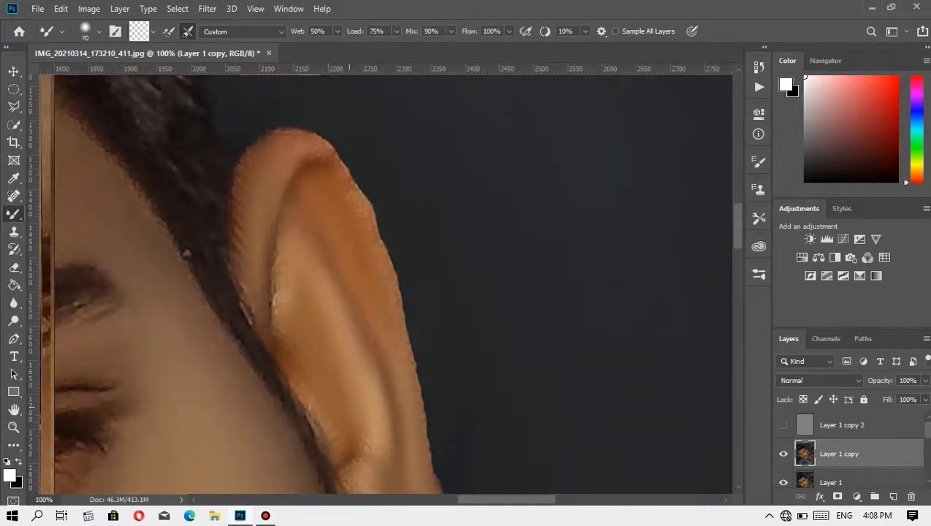
# - With a slightly larger brush, smooth the ear lobe and inner ridge, then move toward the cheek and eye
pyautogui.press(']')
pyautogui.moveTo(329, 307); pyautogui.dragTo(278, 182)
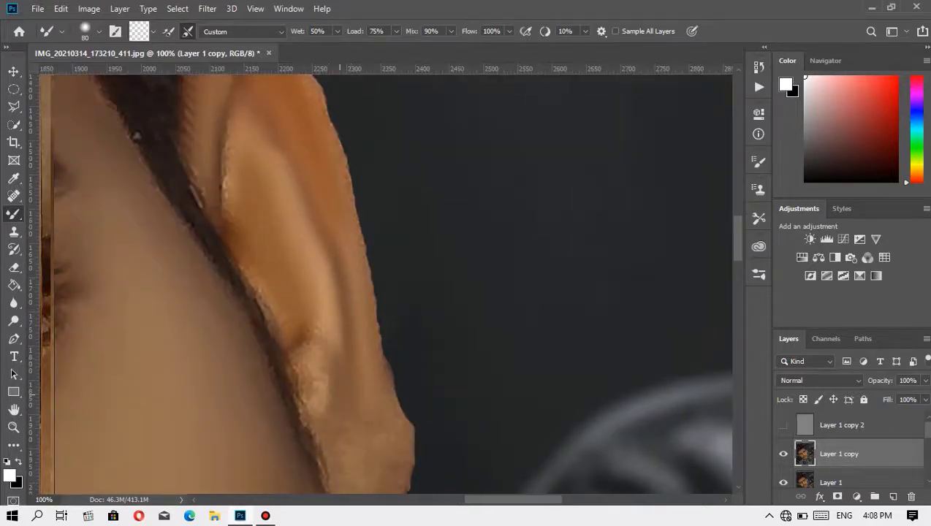
pyautogui.moveTo(303, 347); pyautogui.dragTo(281, 252)
pyautogui.moveTo(329, 211)
pyautogui.mouseDown()
pyautogui.moveTo(329, 285)
pyautogui.moveTo(314, 190)
pyautogui.moveTo(289, 117)
pyautogui.moveTo(344, 263)
pyautogui.mouseUp()
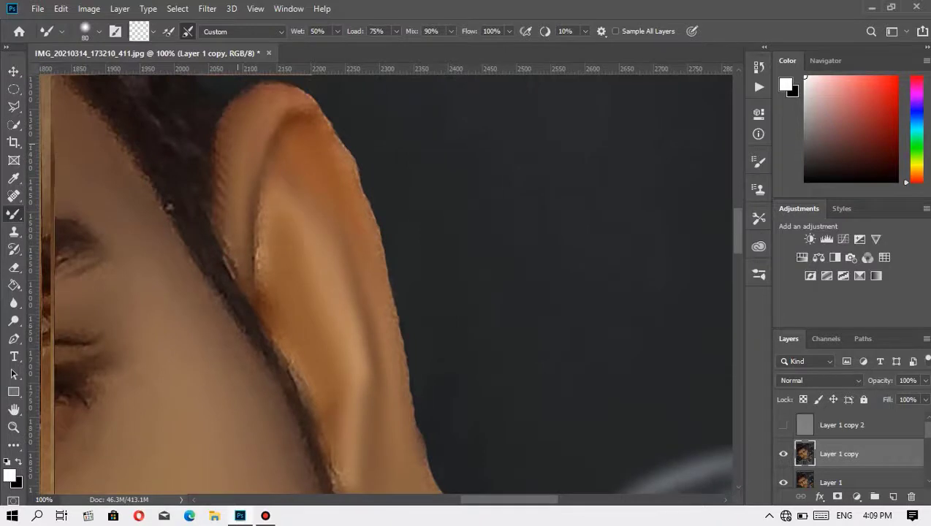
pyautogui.moveTo(262, 190); pyautogui.dragTo(263, 299)
pyautogui.moveTo(293, 256); pyautogui.dragTo(343, 190)
pyautogui.moveTo(246, 219)
pyautogui.mouseDown()
pyautogui.moveTo(166, 140)
pyautogui.moveTo(417, 95)
pyautogui.mouseUp()
pyautogui.moveTo(238, 241); pyautogui.dragTo(286, 168)
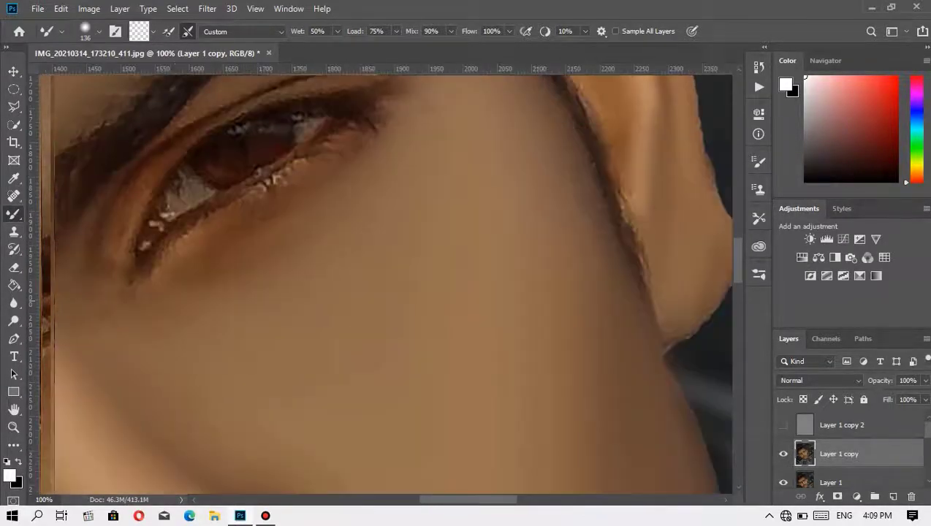
pyautogui.moveTo(66, 255); pyautogui.dragTo(293, 208)
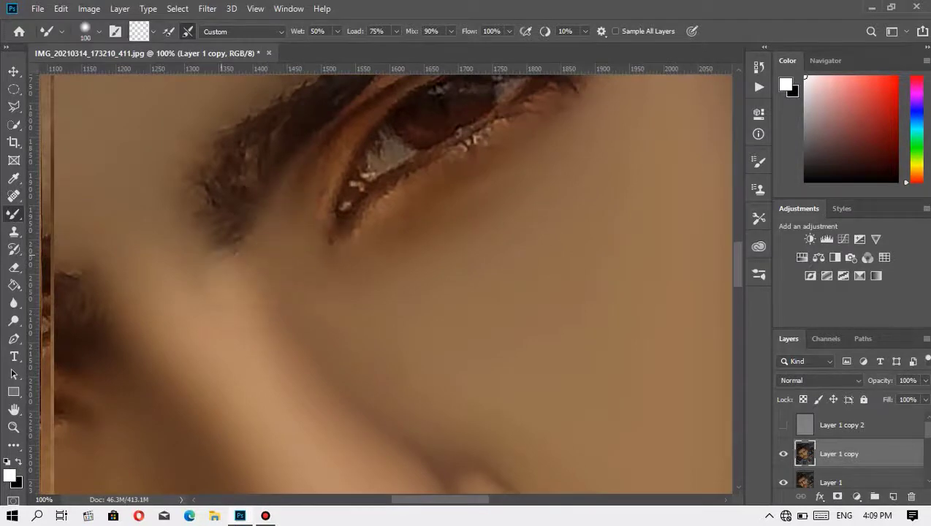
# - View the collar at 100% and blend away its bright spots
pyautogui.press('z')
pyautogui.hotkey('ctrl', '0')
pyautogui.hotkey('ctrl', '1')
pyautogui.press('b')
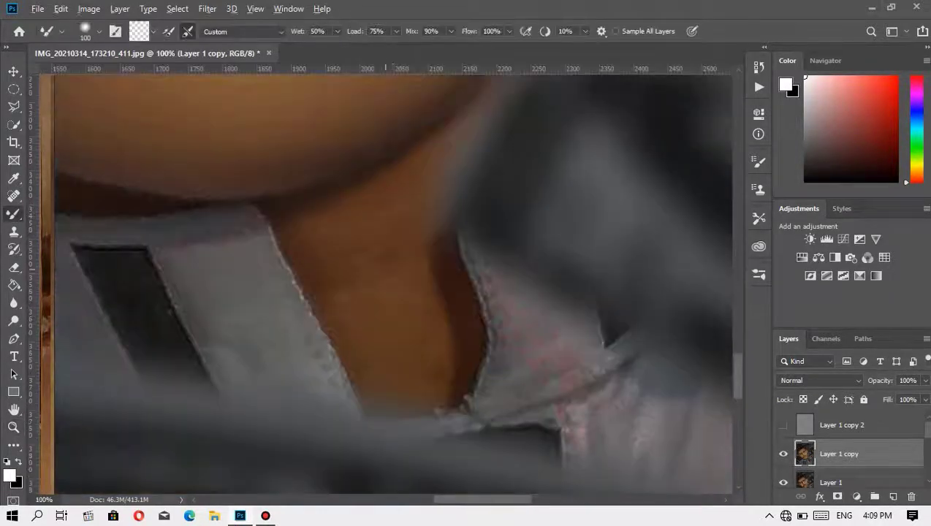
pyautogui.press(']')
pyautogui.press(']')
pyautogui.press(']')
pyautogui.press(']')
pyautogui.press(']')
pyautogui.moveTo(438, 415); pyautogui.dragTo(448, 394)
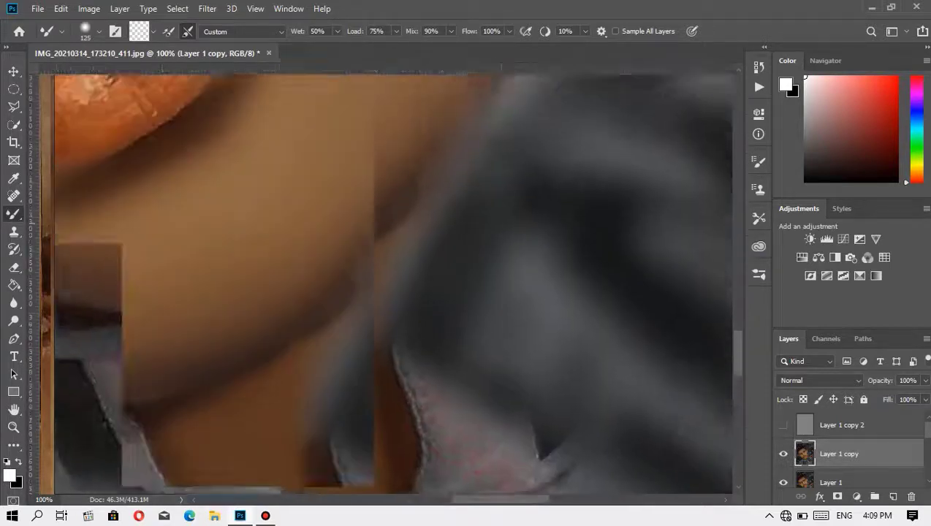
pyautogui.moveTo(512, 183); pyautogui.dragTo(183, 439)
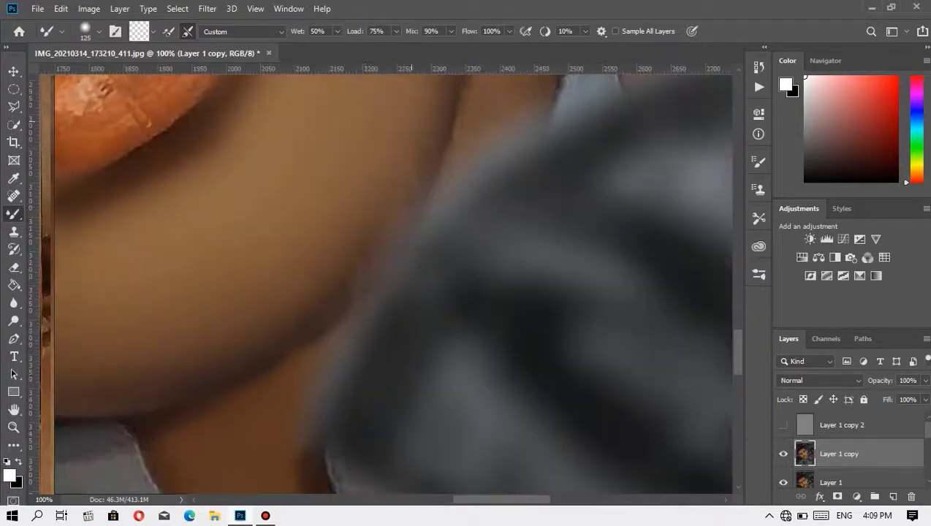
# - Blend the remaining collar edge with a smaller brush and fit the image on screen
pyautogui.press('[')
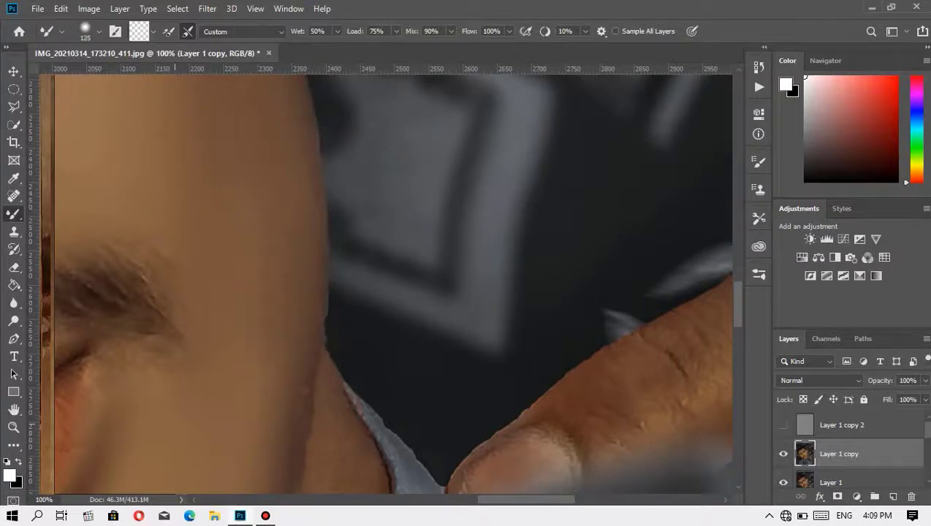
pyautogui.moveTo(283, 439); pyautogui.dragTo(246, 263)
pyautogui.press('[')
pyautogui.press('[')
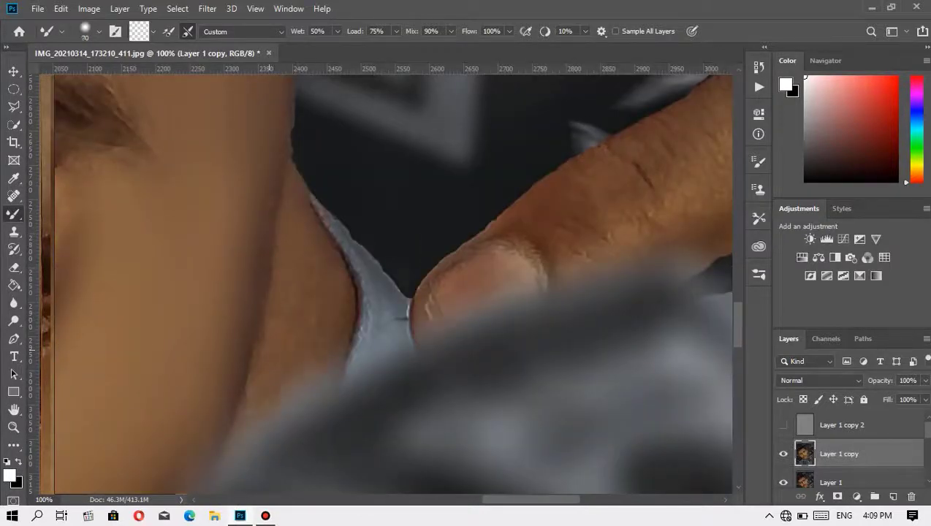
pyautogui.press('z')
pyautogui.hotkey('ctrl', '0')
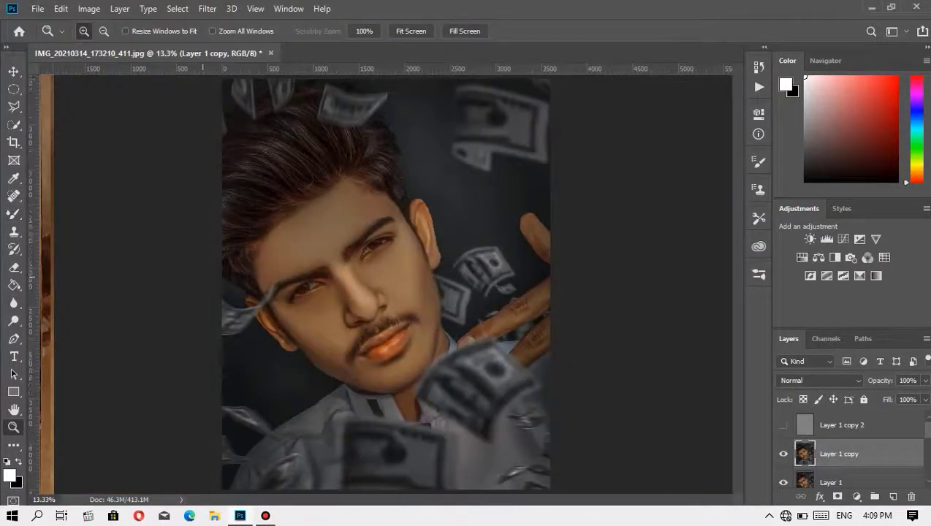
# - Zoom to 100% on the other ear and smooth its ridge with the Mixer Brush
pyautogui.hotkey('ctrl', '1')
pyautogui.press('b')
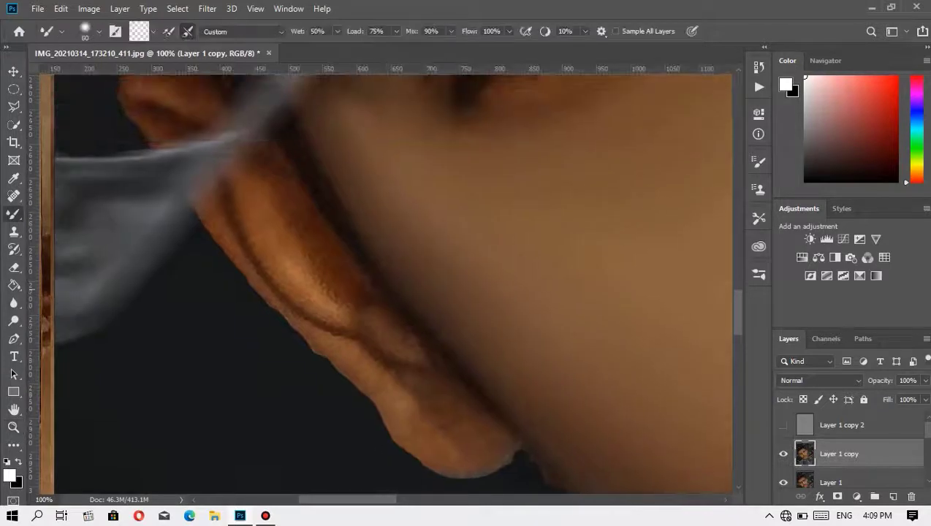
pyautogui.press(']')
pyautogui.moveTo(285, 259); pyautogui.dragTo(245, 193)
pyautogui.moveTo(278, 219); pyautogui.dragTo(325, 300)
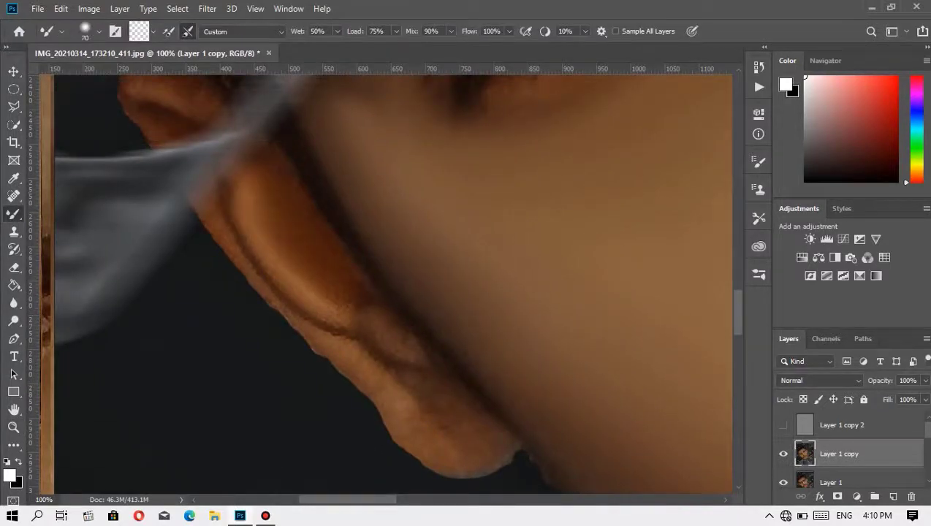
# - Smooth the ear crease and the area above the ear with a smaller brush
pyautogui.press('[')
pyautogui.press('[')
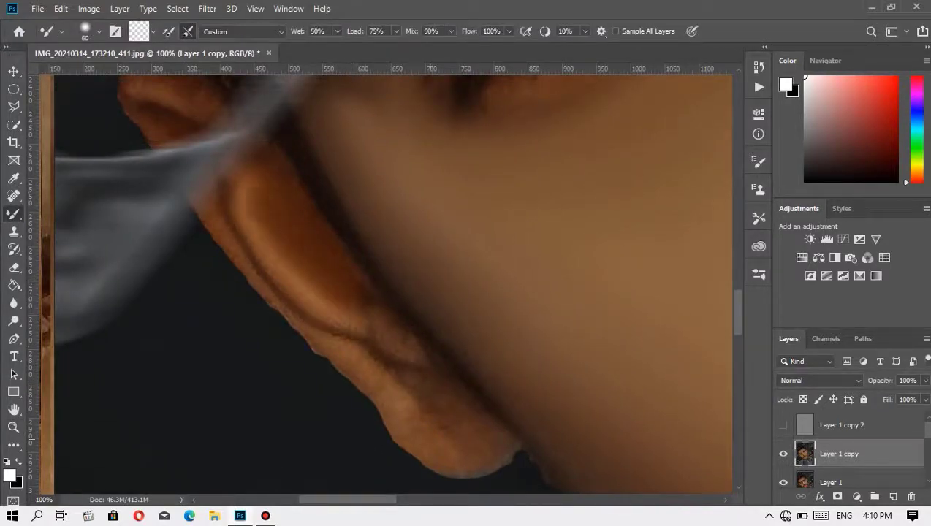
pyautogui.press(']')
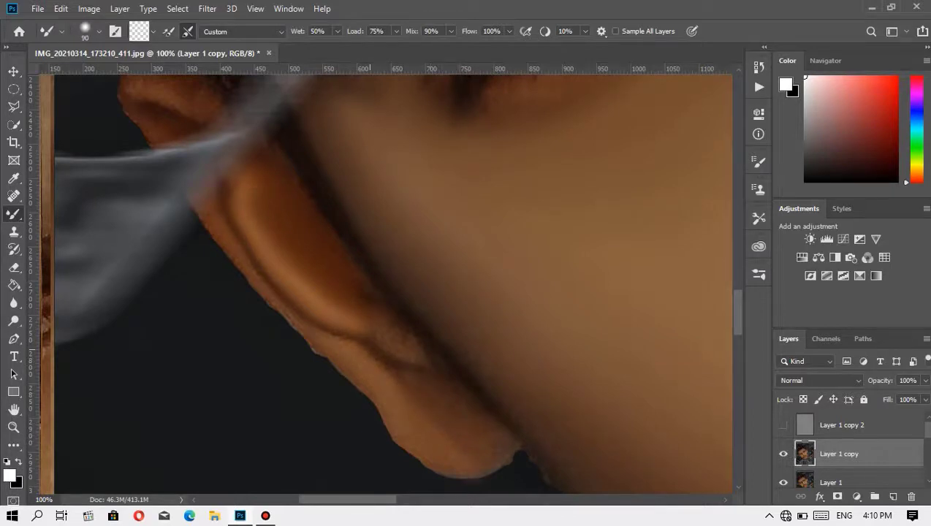
pyautogui.press('[')
pyautogui.press('[')
pyautogui.moveTo(364, 332); pyautogui.dragTo(422, 365)
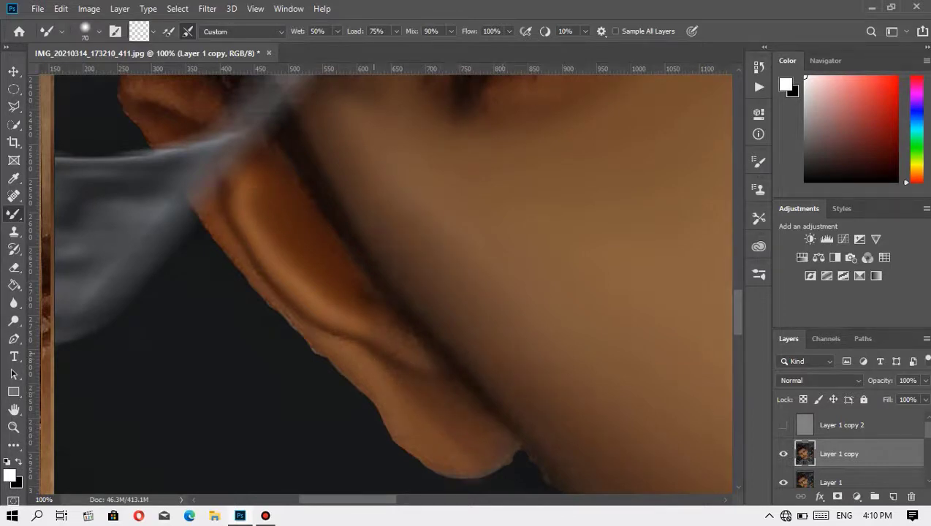
pyautogui.press('[')
pyautogui.press('[')
pyautogui.moveTo(182, 124); pyautogui.dragTo(285, 227)
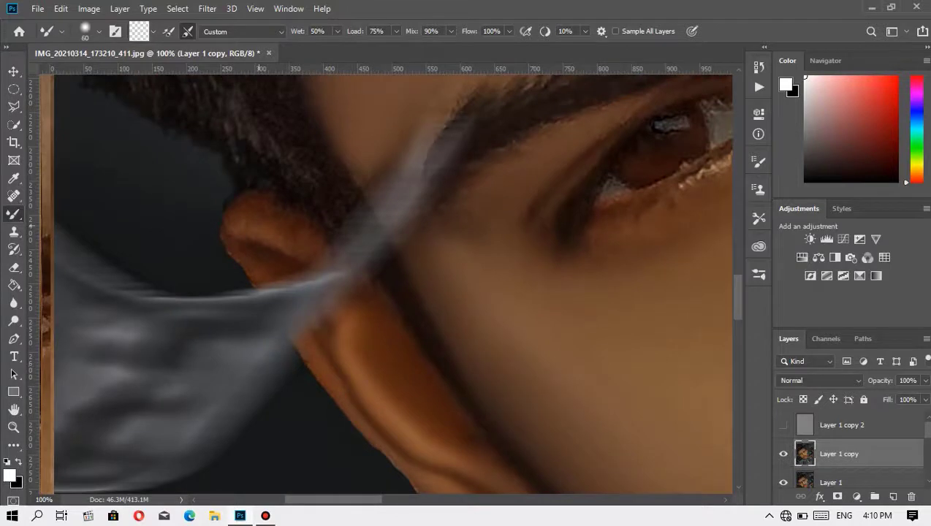
pyautogui.press('[')
pyautogui.press(']')
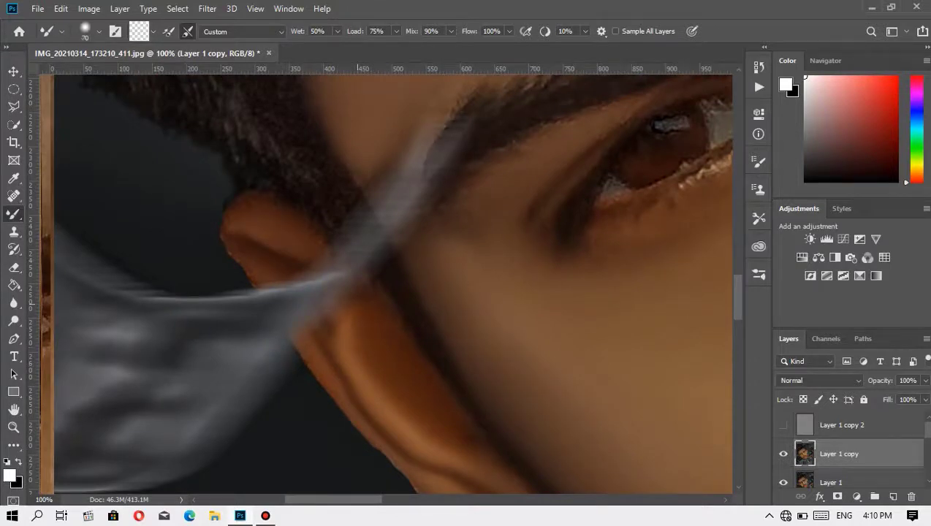
# - Fit the portrait on screen and zoom in on the fingers at the right edge
pyautogui.press('z')
pyautogui.hotkey('ctrl', '0')
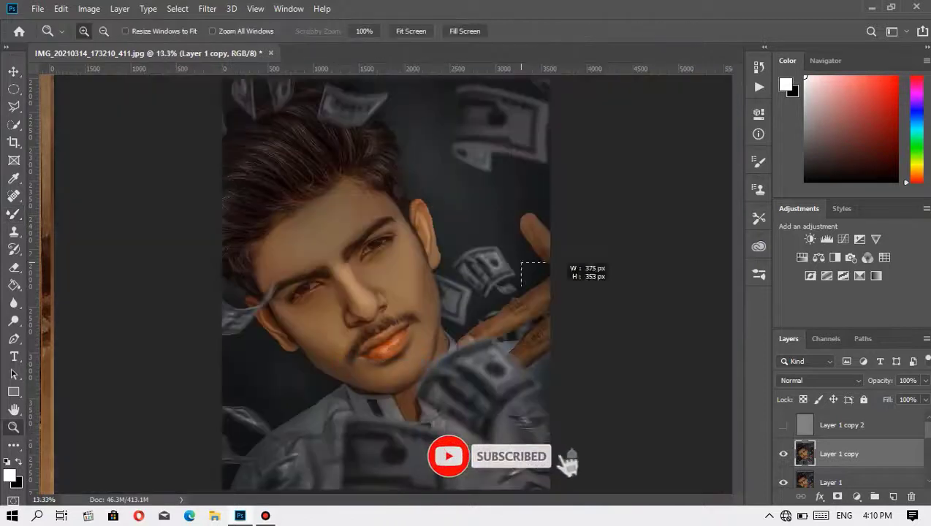
pyautogui.moveTo(497, 212); pyautogui.dragTo(559, 259)
pyautogui.press('b')
pyautogui.press(']')
pyautogui.press(']')
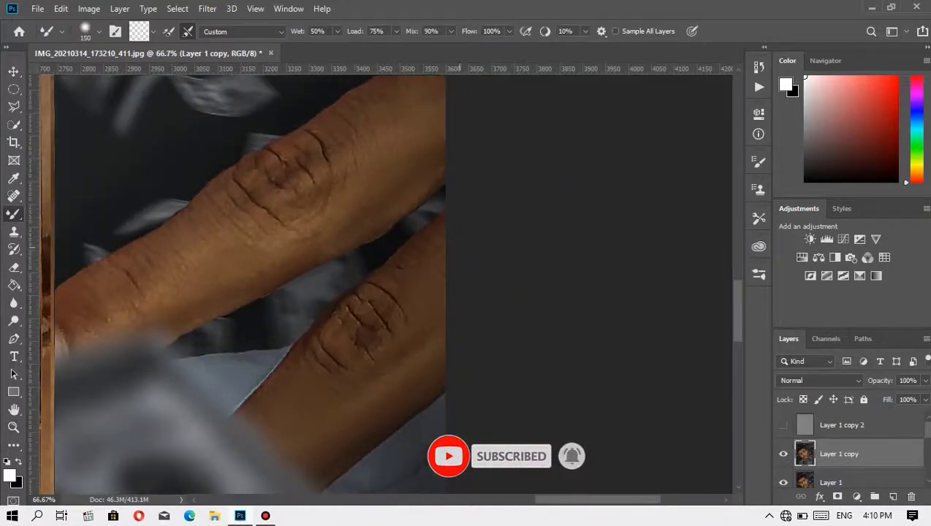
# - Smooth the skin and knuckle creases along the upper finger
pyautogui.moveTo(292, 256); pyautogui.dragTo(374, 369)
pyautogui.press(']')
pyautogui.press('[')
pyautogui.press('[')
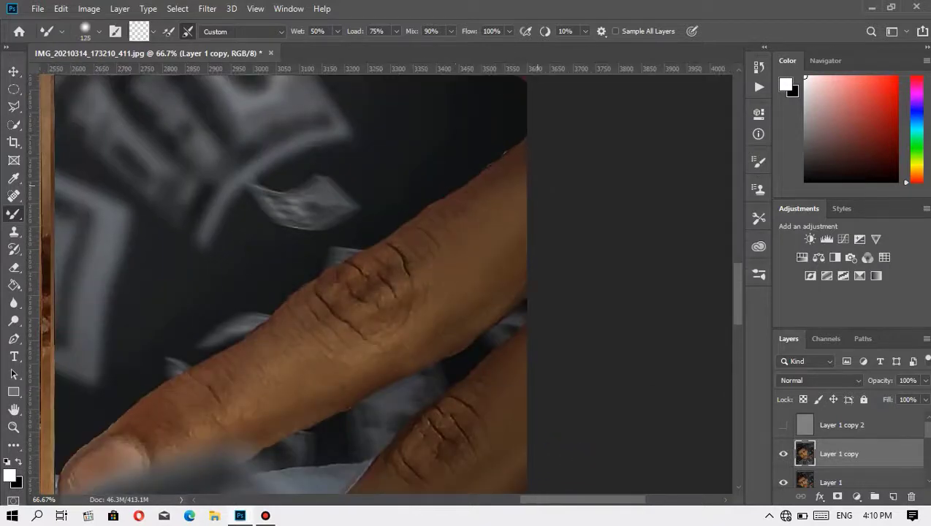
pyautogui.press(']')
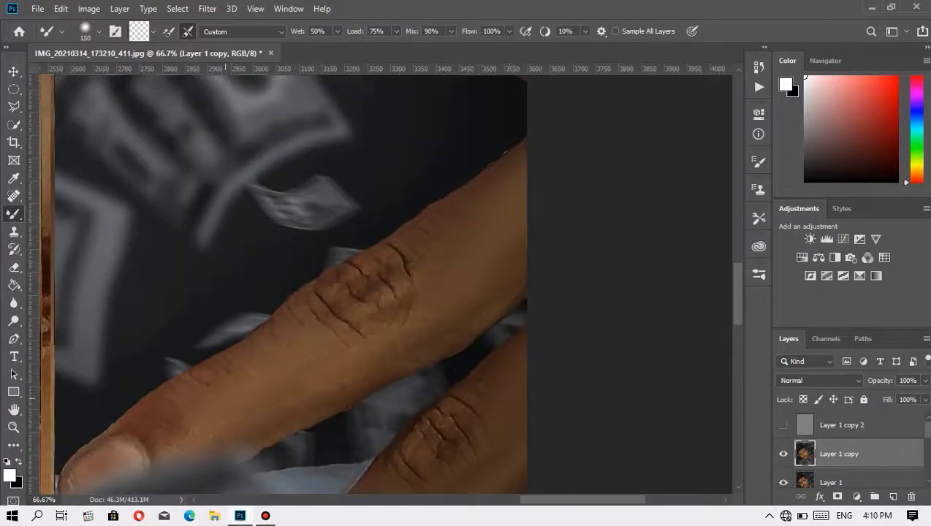
pyautogui.press('[')
pyautogui.moveTo(285, 380); pyautogui.dragTo(420, 256)
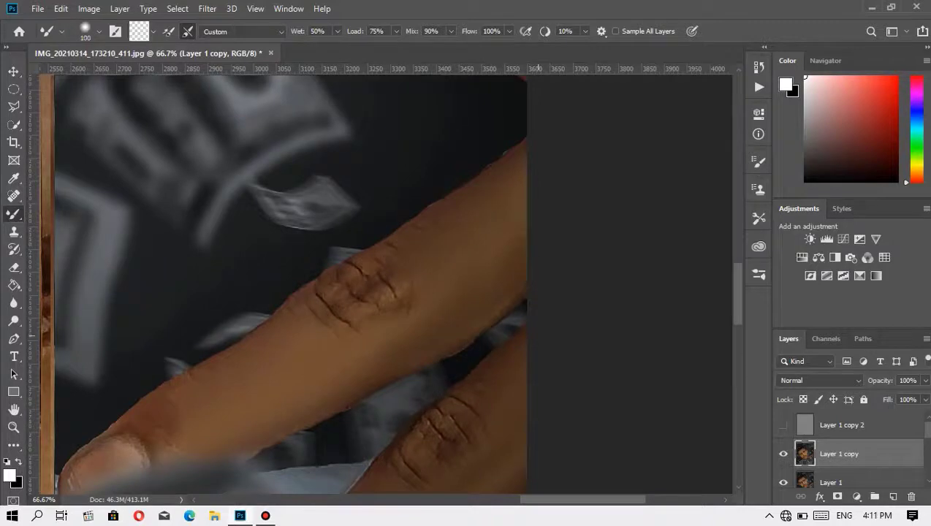
pyautogui.moveTo(219, 410)
pyautogui.mouseDown()
pyautogui.moveTo(409, 263)
pyautogui.moveTo(606, 219)
pyautogui.mouseUp()
# - View the image at 100% using the Zoom tool's context menu
pyautogui.press('z')
pyautogui.rightClick(351, 241)
pyautogui.click(364, 249)
pyautogui.rightClick(475, 259)
# - Toggle layer visibility to compare the portrait before and after retouching
pyautogui.click(488, 269)
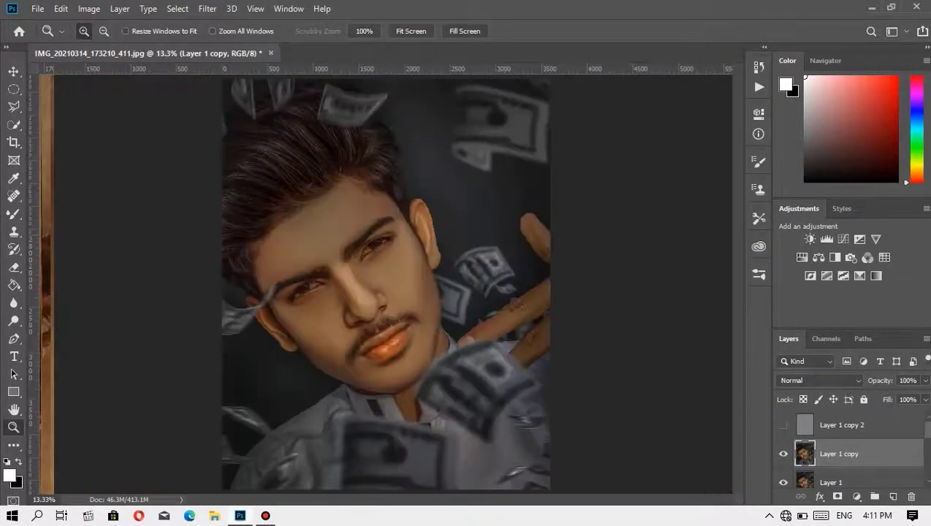
pyautogui.click(783, 424)
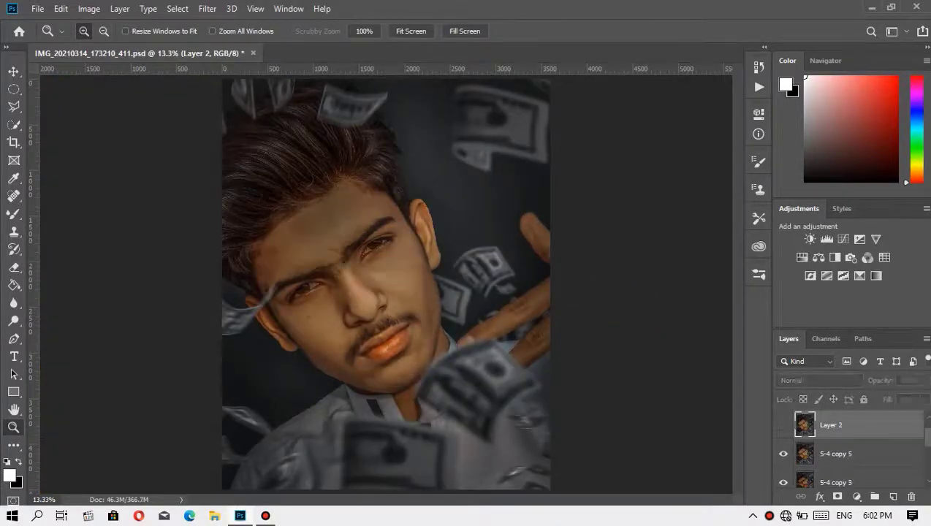
pyautogui.click(835, 454)
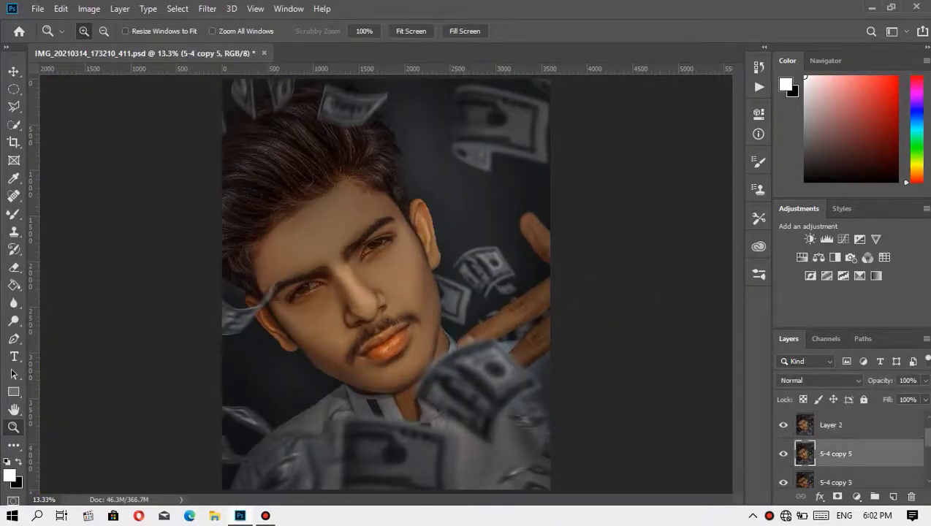
pyautogui.click(783, 454)
pyautogui.click(784, 425)
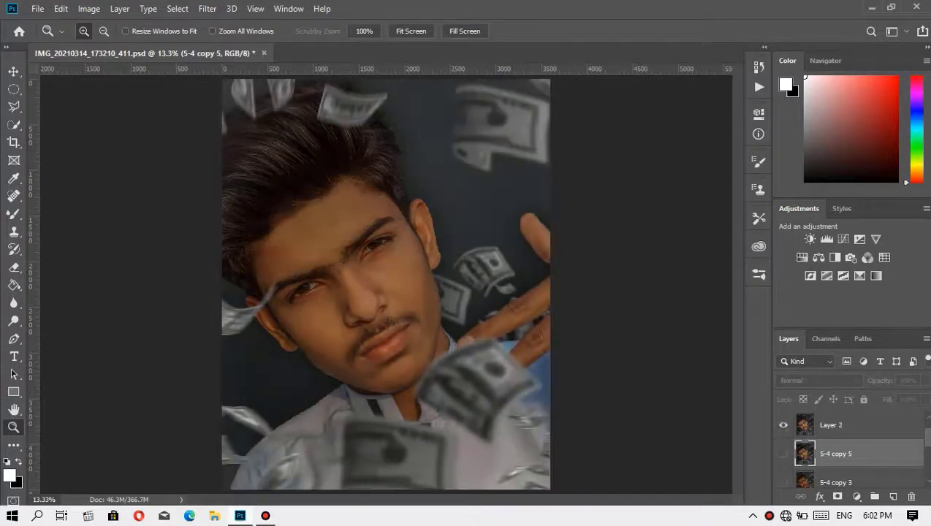
# - Duplicate the merged Layer 2 and open the Camera Raw Filter on the copy
pyautogui.click(835, 425)
pyautogui.hotkey('ctrl', 'j')
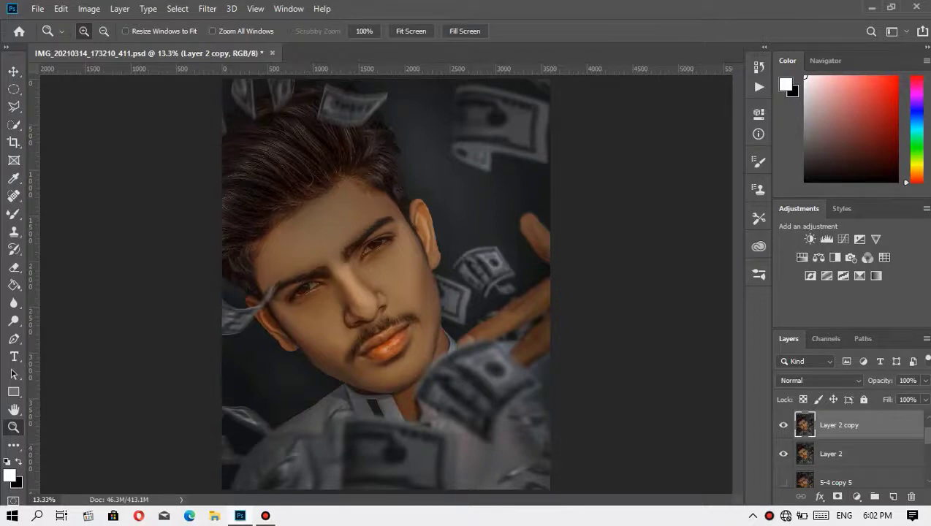
pyautogui.hotkey('ctrl', 'shift', 'a')
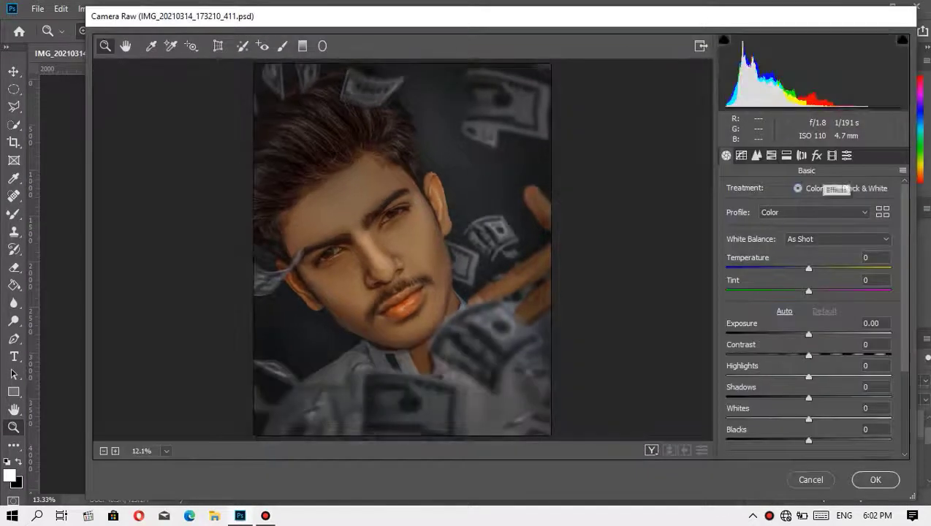
# - In the Effects panel, set vignette amount 21, roundness 39 and feather 100
pyautogui.click(816, 155)
pyautogui.write('21')
pyautogui.press('Tab')
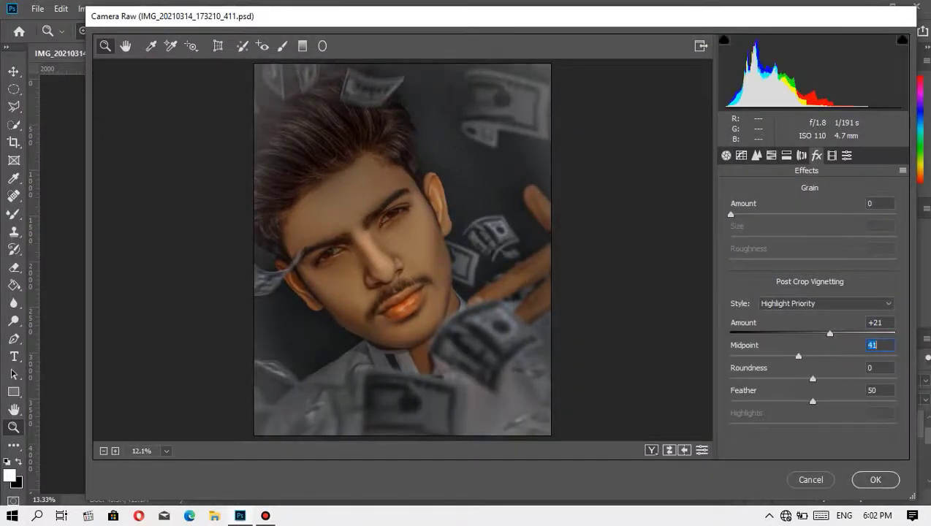
pyautogui.press('Tab')
pyautogui.write('39')
pyautogui.press('Tab')
pyautogui.write('100')
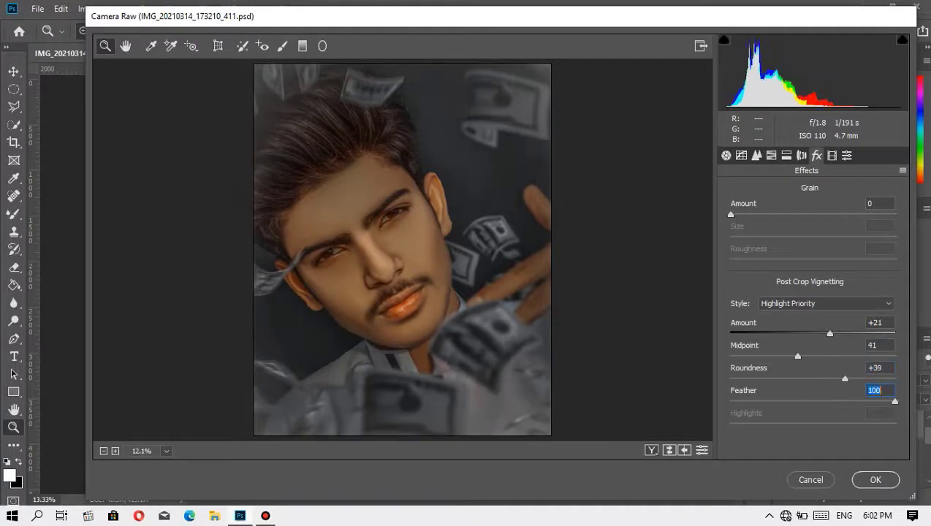
# - Revise the vignette amount through 25, 15 and -22 to a final 23, then apply
pyautogui.click(879, 322)
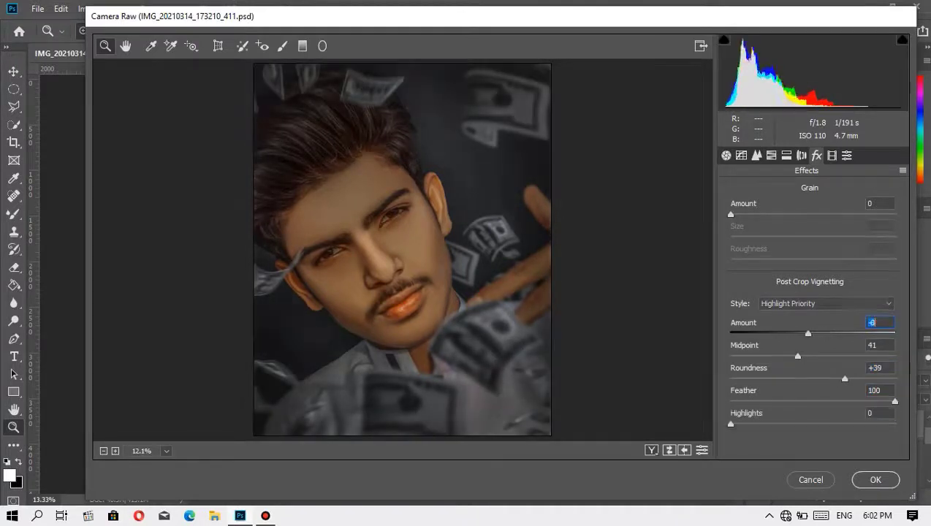
pyautogui.write('25')
pyautogui.press('Return')
pyautogui.write('15')
pyautogui.press('Return')
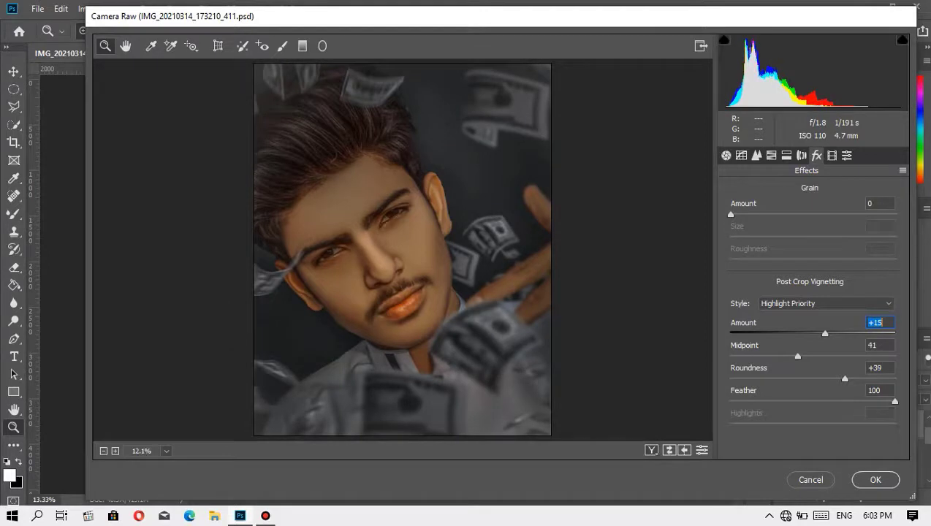
pyautogui.write('-22')
pyautogui.press('Return')
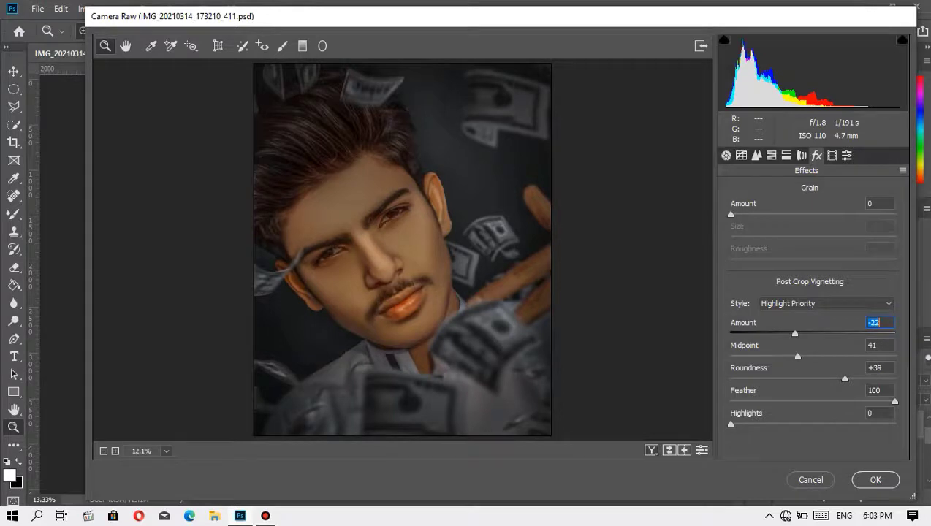
pyautogui.write('23')
pyautogui.press('Return')
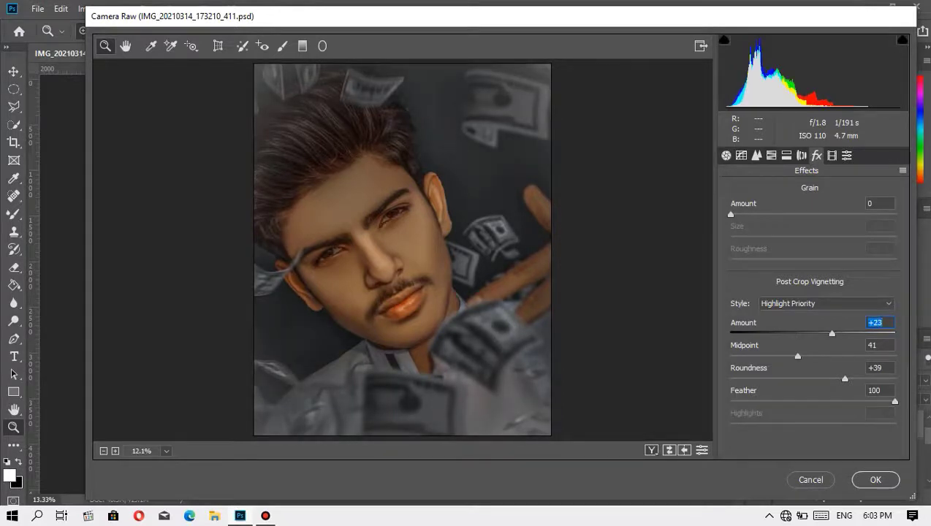
pyautogui.press('Return')
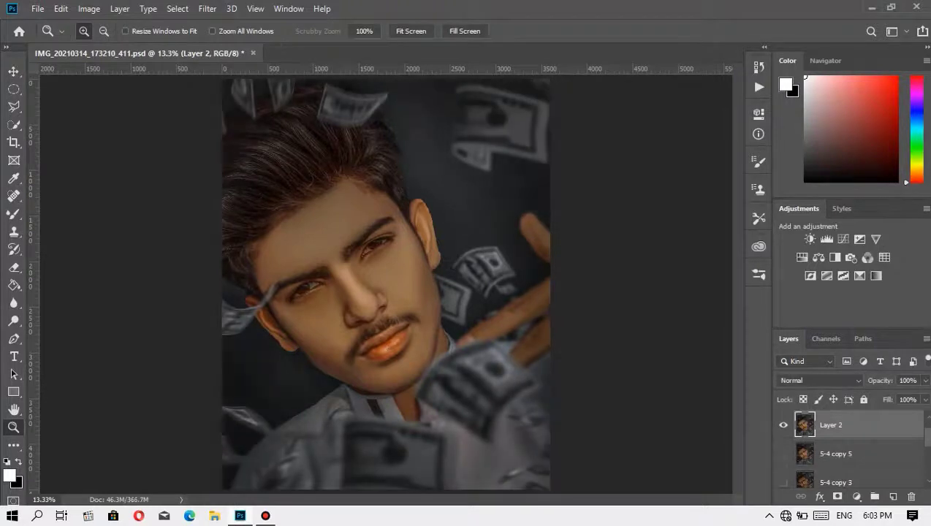
# - Reopen Camera Raw, set vignette roundness 93 and feather 100, and apply
pyautogui.hotkey('ctrl', 'shift', 'a')
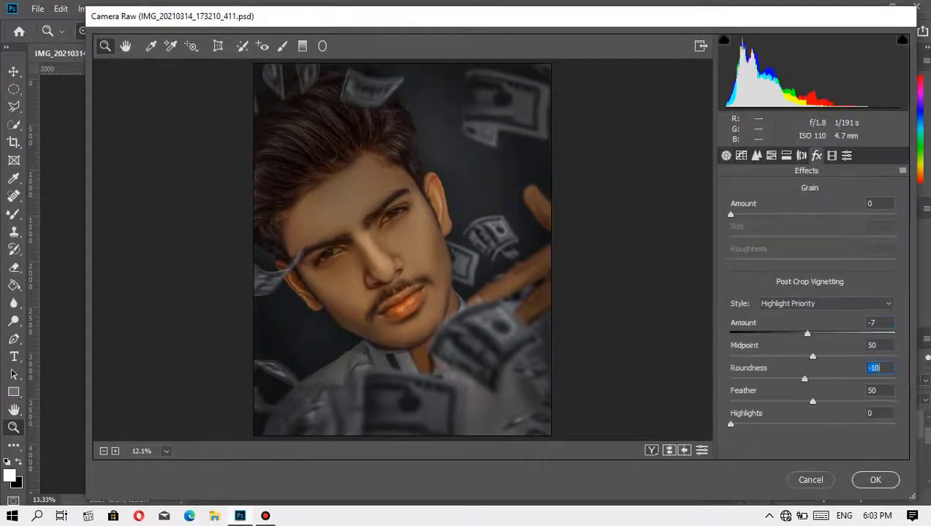
pyautogui.write('93')
pyautogui.press('Tab')
pyautogui.write('0')
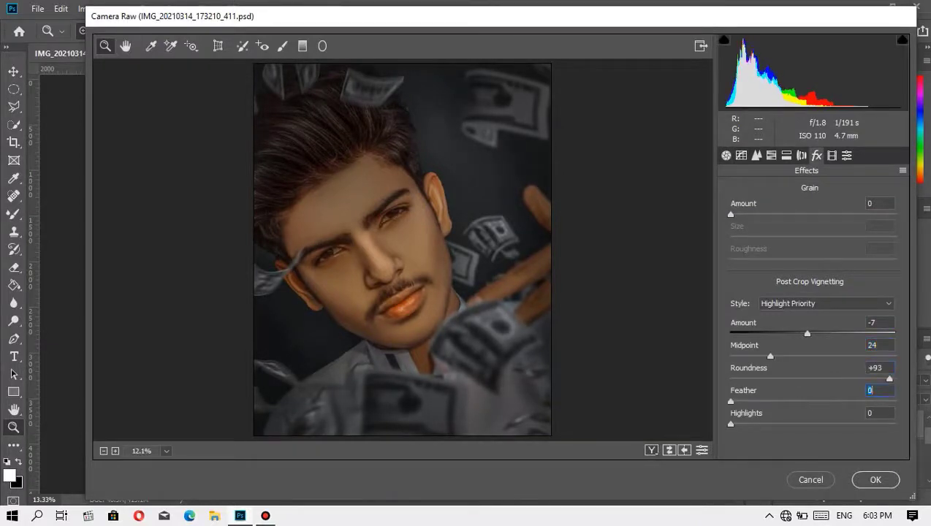
pyautogui.write('100')
pyautogui.press('Return')
# - Zoom in on one eye and copy a circular iris selection onto its own layer
pyautogui.moveTo(322, 205); pyautogui.dragTo(421, 263)
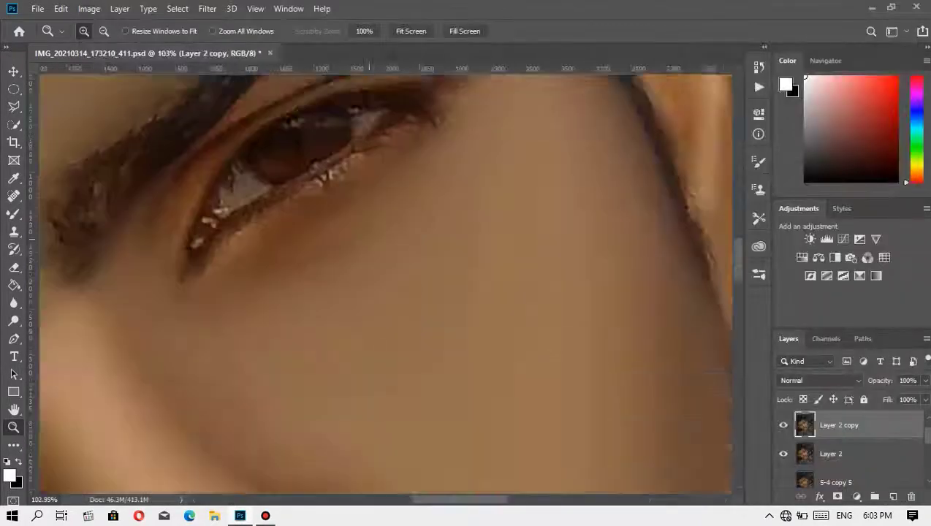
pyautogui.click(451, 285)
pyautogui.press('o')
pyautogui.press('m')
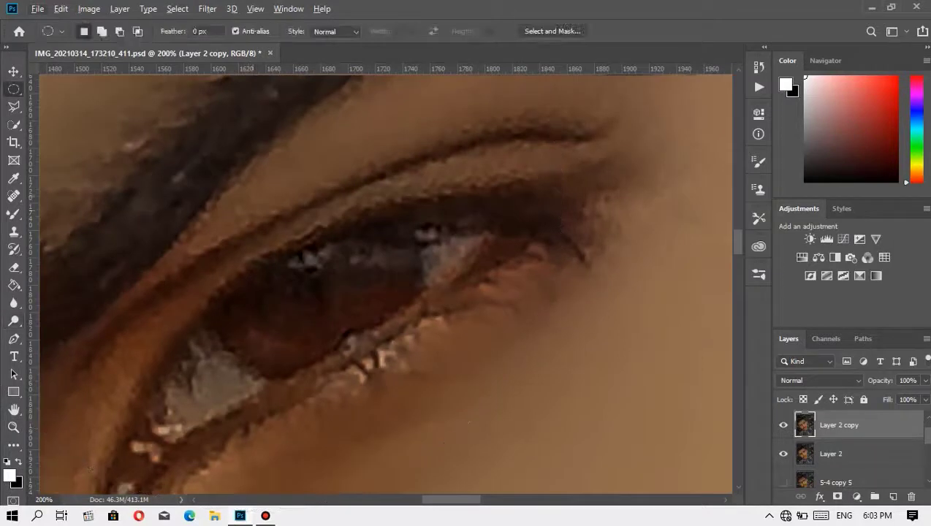
pyautogui.moveTo(189, 192)
pyautogui.mouseDown()
pyautogui.moveTo(406, 324)
pyautogui.moveTo(356, 230)
pyautogui.mouseUp()
pyautogui.hotkey('ctrl', 'j')
# - Add a white stroke ring to the circle layer and duplicate it
pyautogui.press('v')
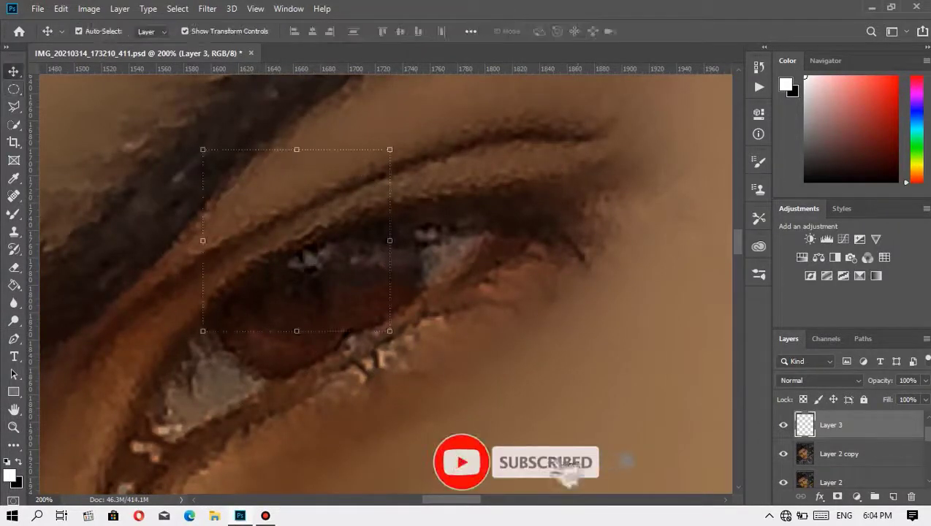
pyautogui.click(820, 496)
pyautogui.click(841, 390)
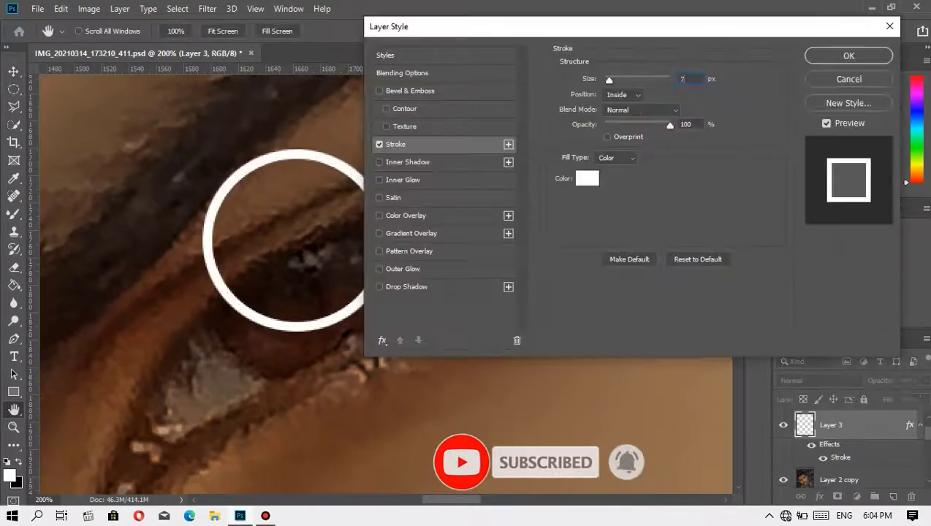
pyautogui.click(848, 56)
pyautogui.hotkey('ctrl', 'j')
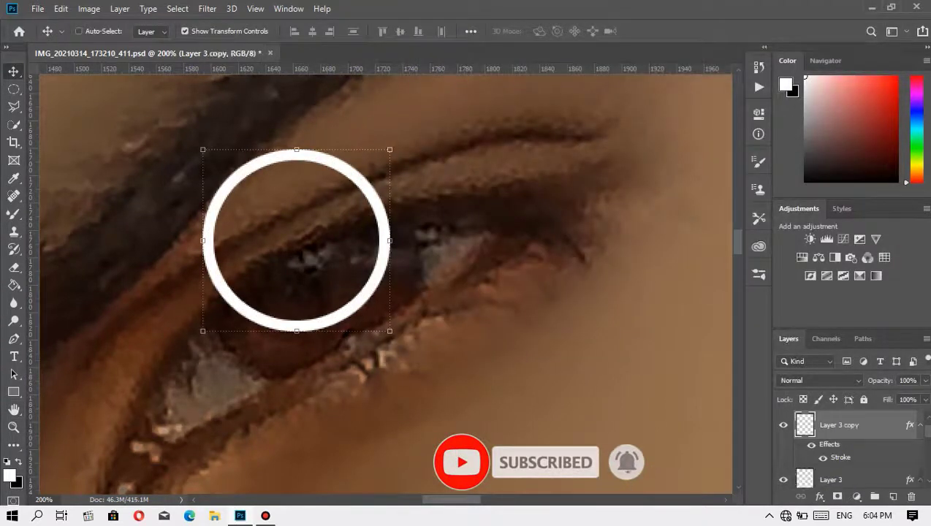
# - Erase parts of the ring with a size 70 eraser, leaving an arc
pyautogui.press('e')
pyautogui.rightClick(208, 169)
pyautogui.write('70')
pyautogui.press('Return')
pyautogui.moveTo(349, 169)
pyautogui.mouseDown()
pyautogui.moveTo(241, 163)
pyautogui.moveTo(216, 287)
pyautogui.moveTo(374, 206)
pyautogui.mouseUp()
pyautogui.moveTo(221, 286); pyautogui.dragTo(223, 295)
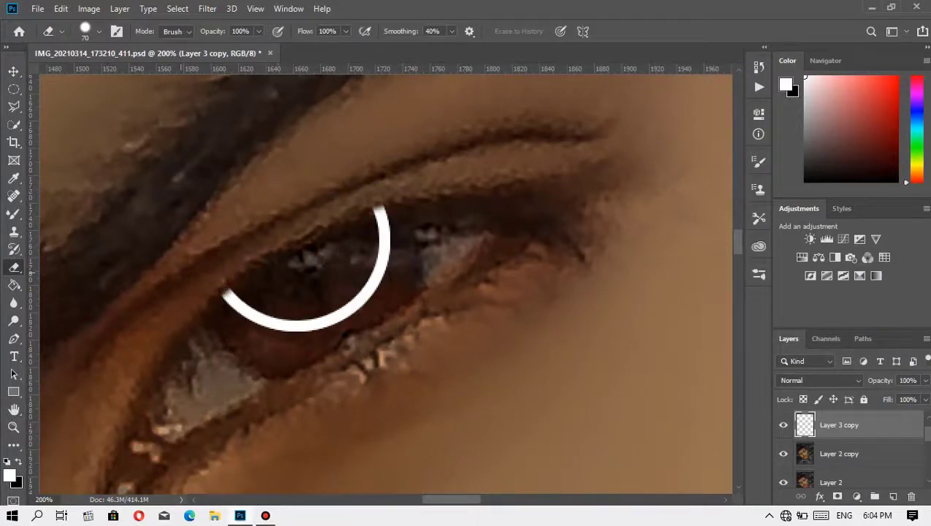
pyautogui.moveTo(373, 205); pyautogui.dragTo(383, 213)
# - Move the ring copy over the other eye's iris and commit the position
pyautogui.press('z')
pyautogui.hotkey('ctrl', '0')
pyautogui.moveTo(447, 197); pyautogui.dragTo(496, 197)
pyautogui.press('v')
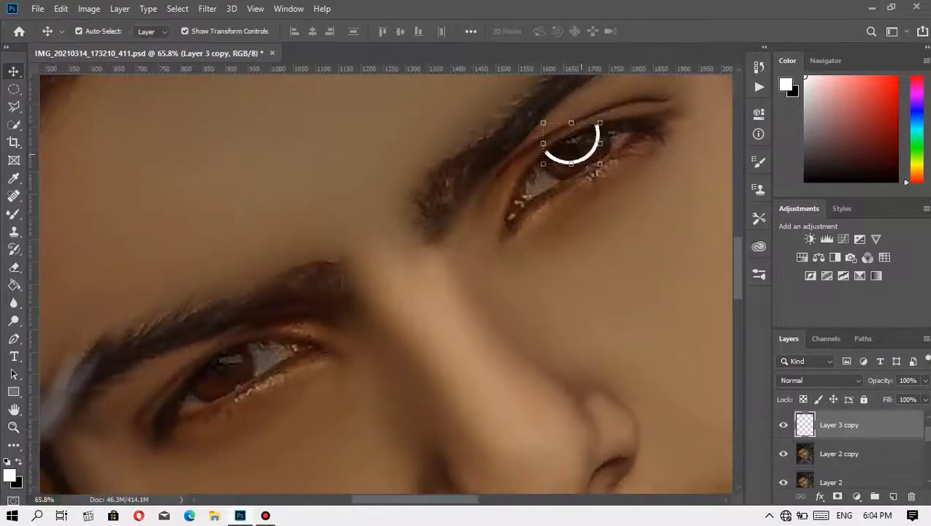
pyautogui.moveTo(594, 122)
pyautogui.mouseDown()
pyautogui.moveTo(238, 355)
pyautogui.moveTo(254, 354)
pyautogui.mouseUp()
pyautogui.moveTo(241, 358); pyautogui.dragTo(234, 355)
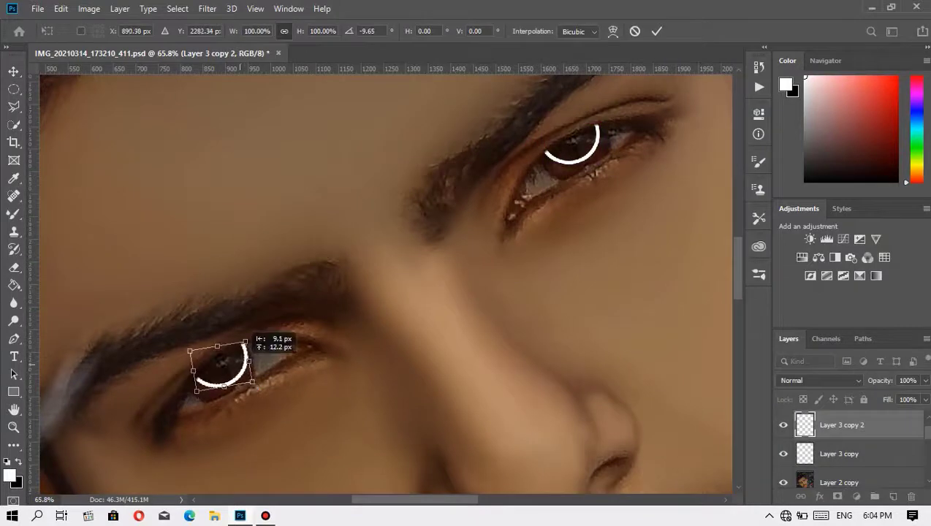
pyautogui.press('Return')
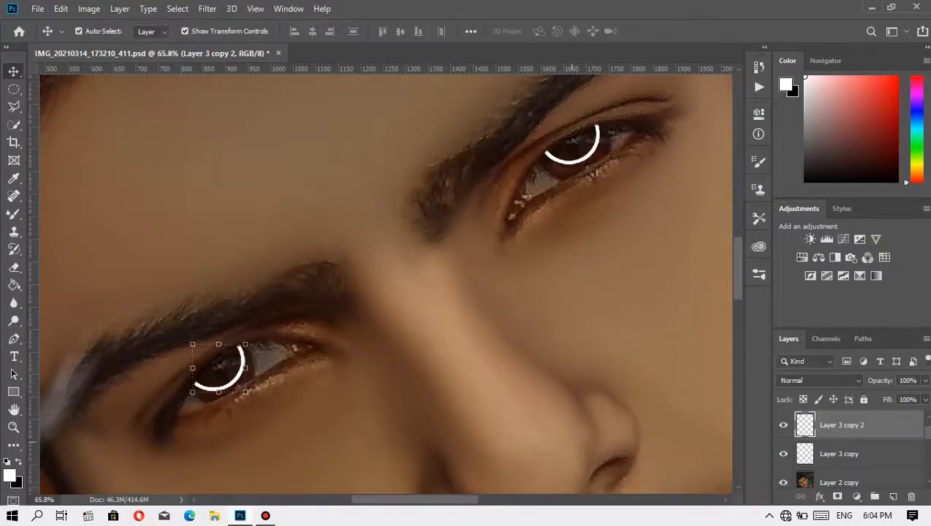
# - Apply a Gaussian Blur to the eye rings to make them glow
pyautogui.hscroll(1, 379, 279)
pyautogui.press('z')
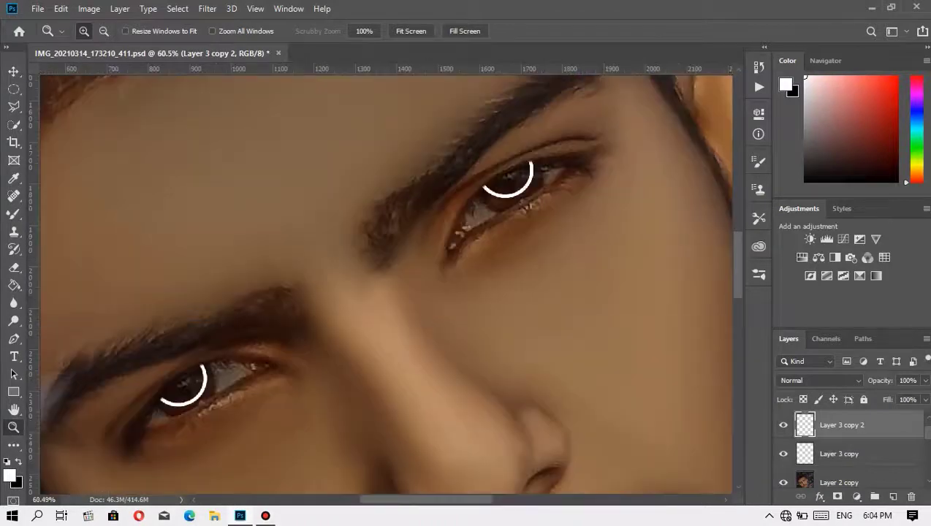
pyautogui.click(207, 8)
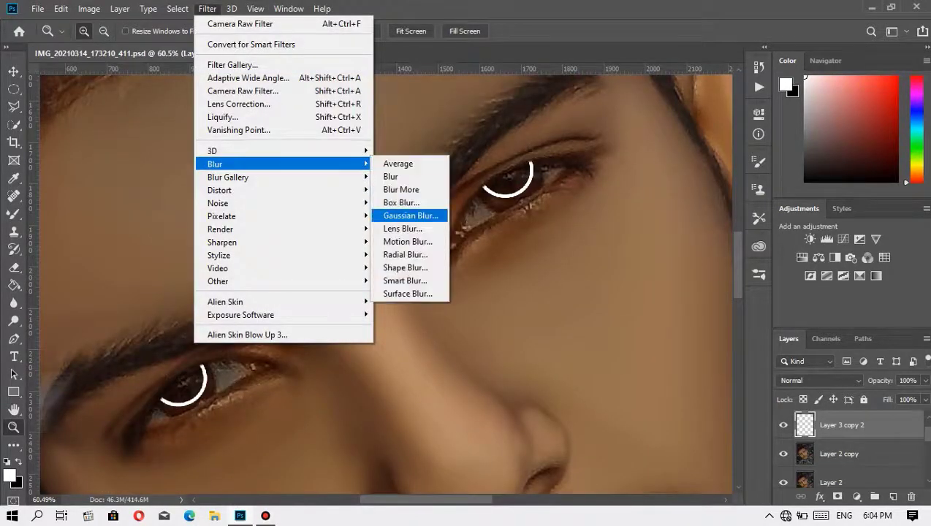
pyautogui.click(413, 214)
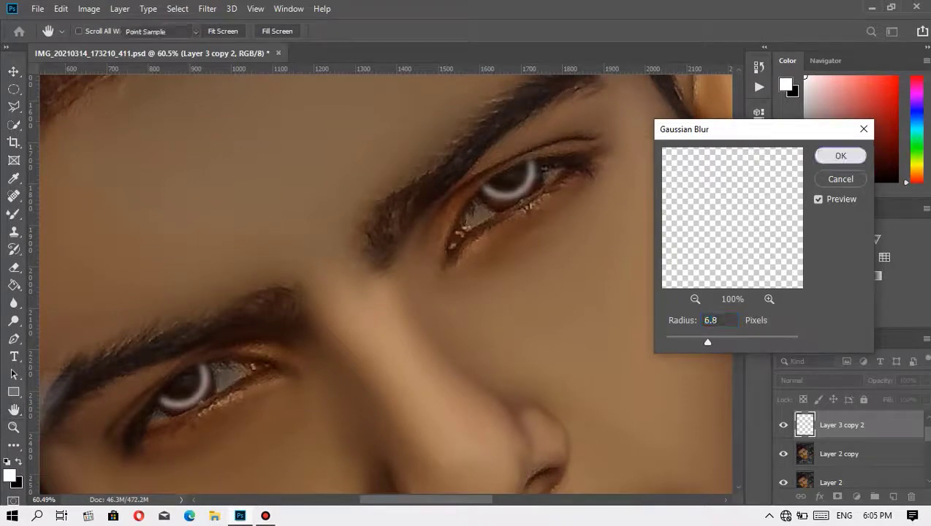
pyautogui.press('Return')
# - Set the eye rings' blend mode to Pin Light after trying Hard Mix
pyautogui.press('z')
pyautogui.rightClick(565, 258)
pyautogui.click(600, 264)
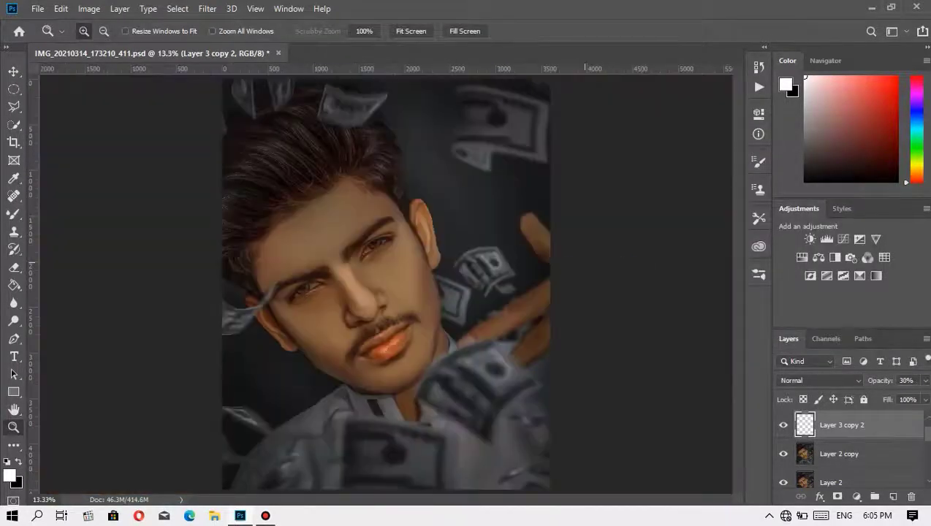
pyautogui.click(819, 380)
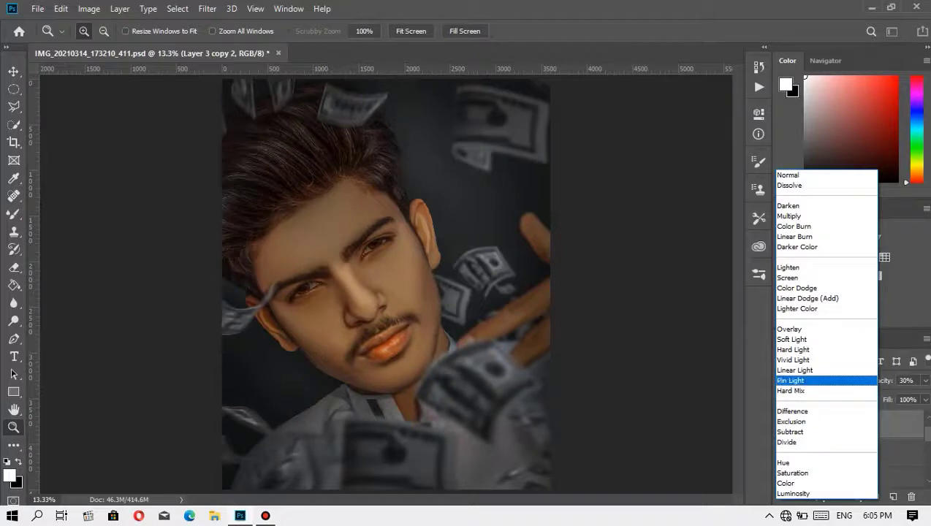
pyautogui.click(804, 381)
pyautogui.click(303, 246)
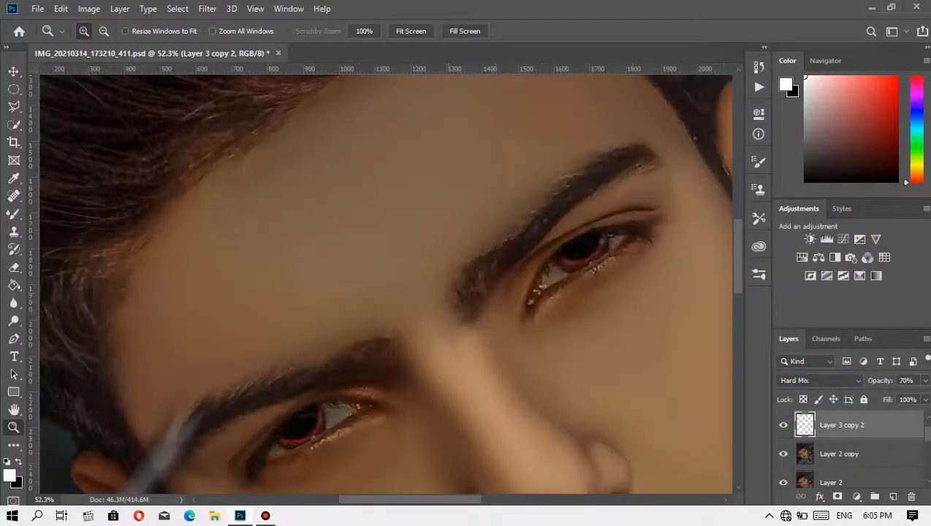
pyautogui.click(819, 380)
pyautogui.click(800, 378)
# - Merge the eye rings layer with Layer 2 copy
pyautogui.rightClick(654, 338)
pyautogui.click(683, 344)
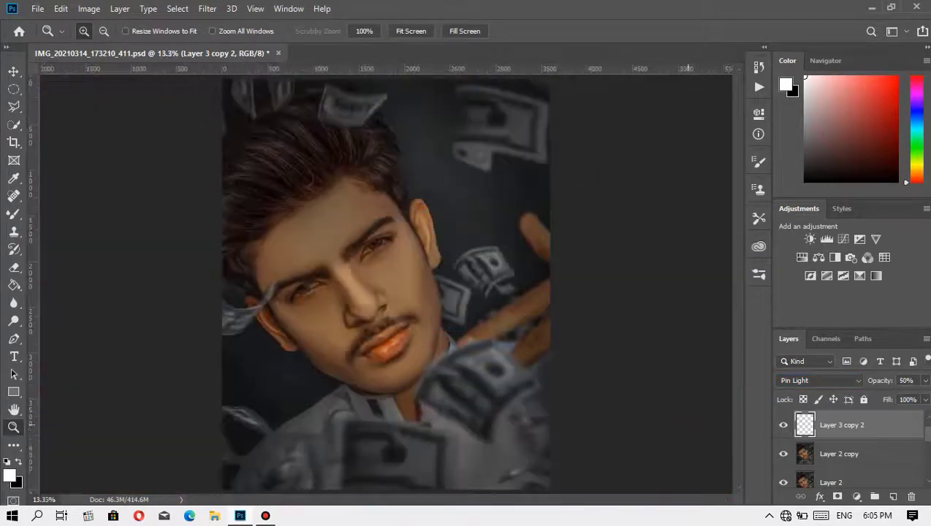
pyautogui.keyDown('shift'); pyautogui.click(839, 454); pyautogui.keyUp('shift')
pyautogui.hotkey('ctrl', 'e')
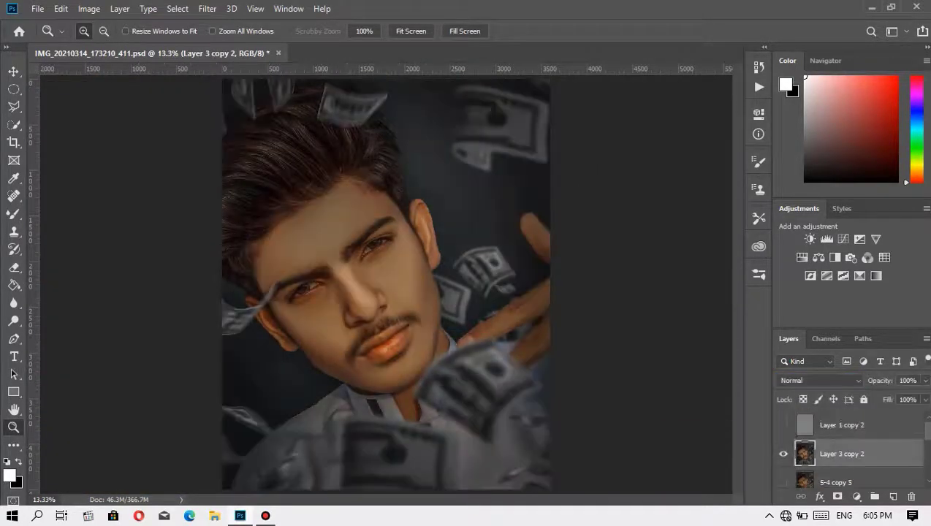
# - Give Layer 1 copy 2 a 1 px white inside Stroke as a border
pyautogui.scroll(10, 379, 256)
pyautogui.press('c')
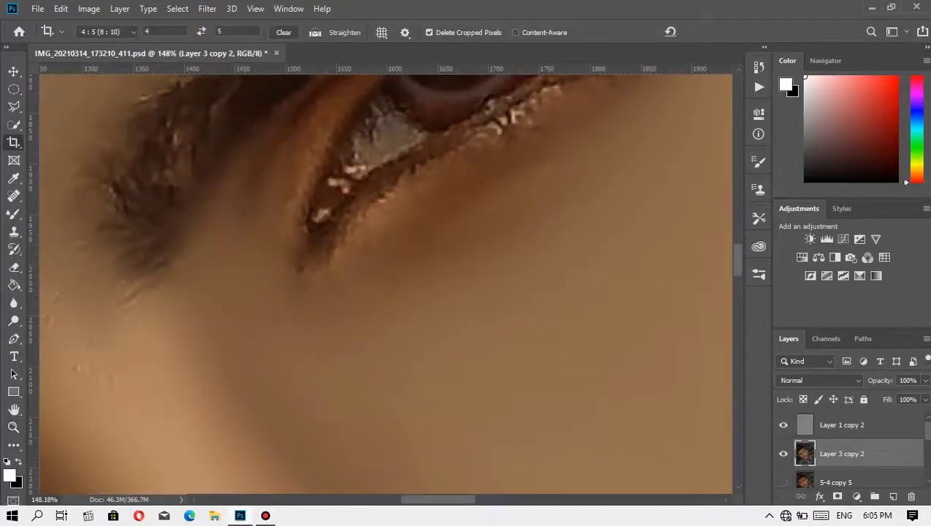
pyautogui.press('z')
pyautogui.hotkey('ctrl', '0')
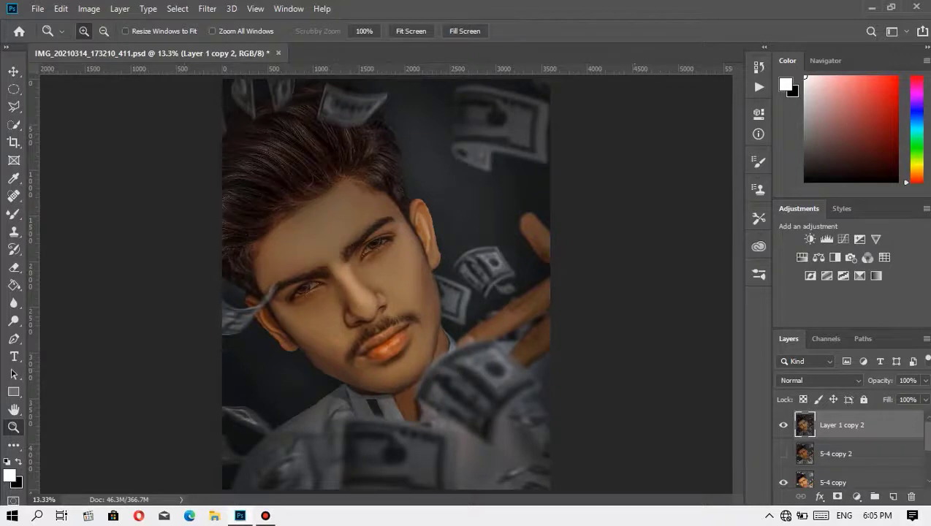
pyautogui.doubleClick(877, 425)
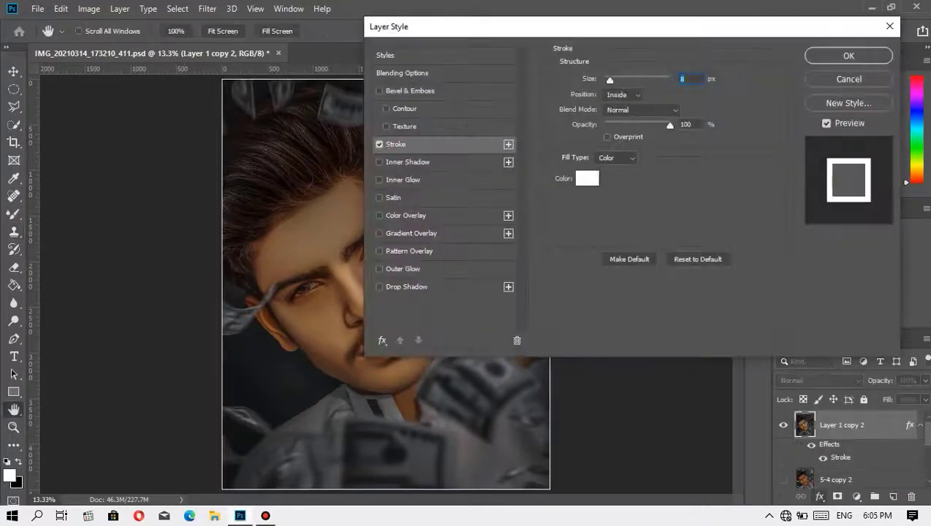
pyautogui.write('1')
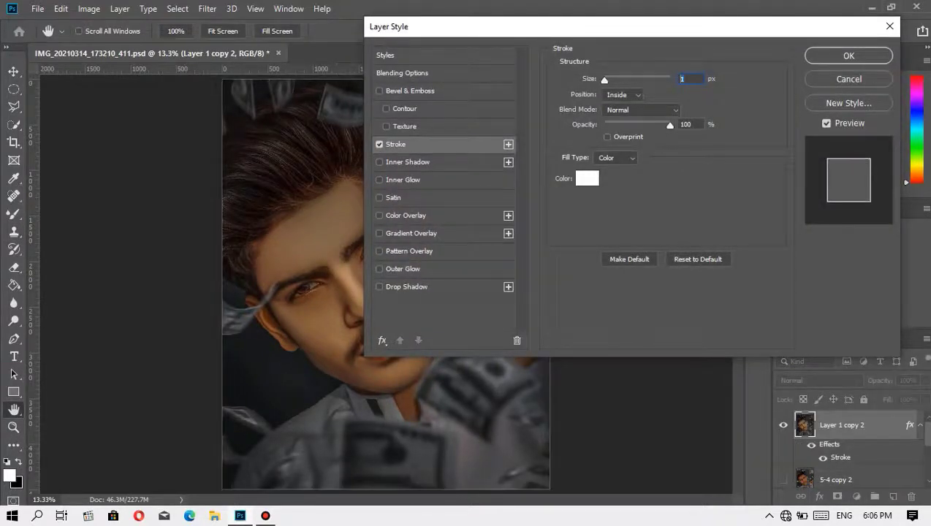
pyautogui.press('Return')
pyautogui.hotkey('alt', 'f')
pyautogui.press('Escape')
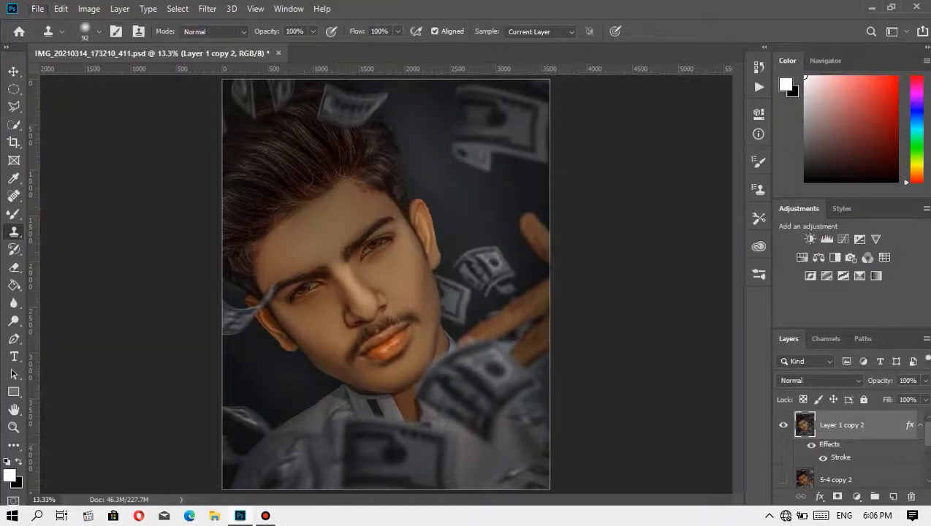
# - Place the FOCUS text image from the EDITED png background folder on drive E:
pyautogui.click(66, 353)
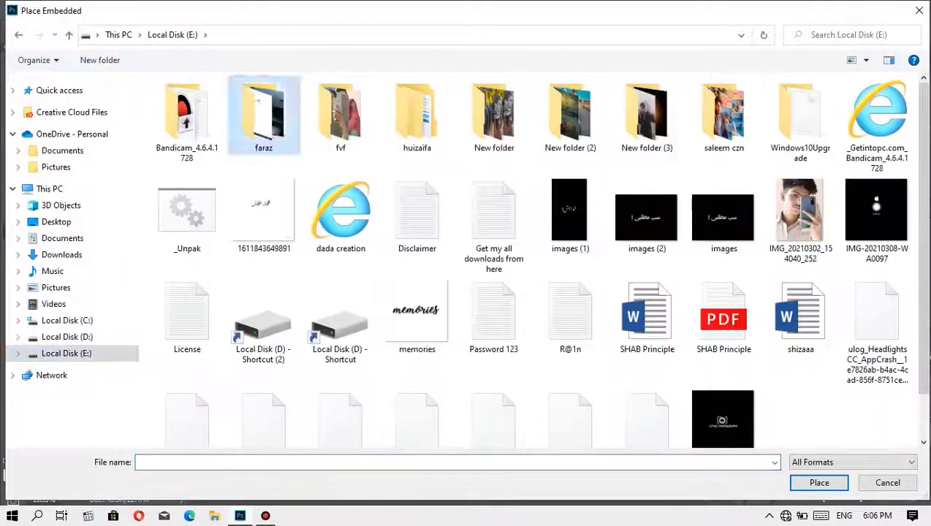
pyautogui.doubleClick(263, 117)
pyautogui.doubleClick(568, 113)
pyautogui.doubleClick(415, 219)
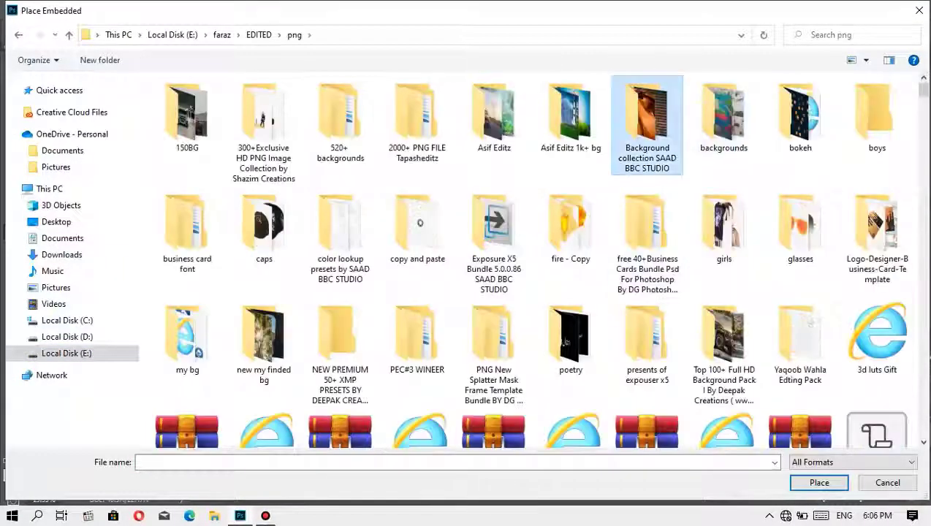
pyautogui.doubleClick(646, 124)
pyautogui.scroll(-10, 789, 102)
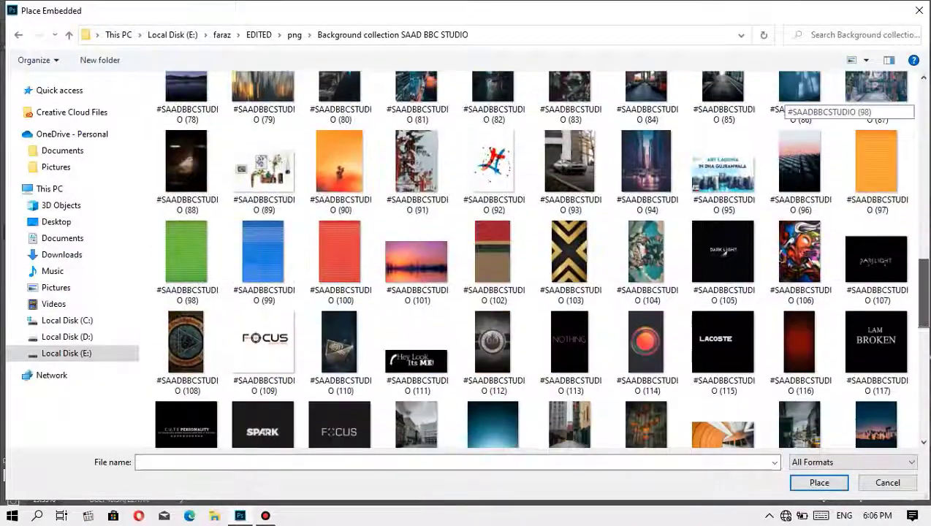
pyautogui.scroll(-2, 789, 102)
pyautogui.scroll(-2, 790, 102)
pyautogui.doubleClick(339, 350)
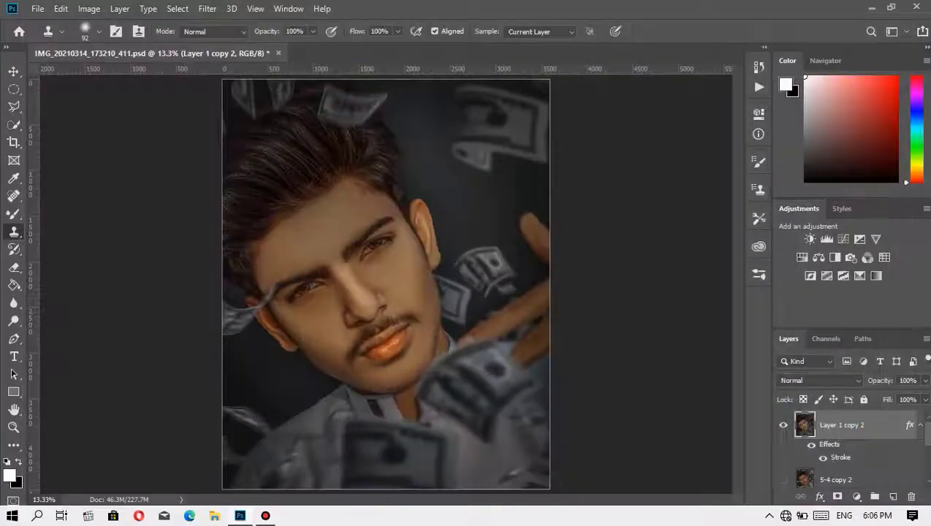
# - Enlarge the FOCUS image to the upper right, set it to Screen, and add Levels
pyautogui.moveTo(426, 301); pyautogui.dragTo(541, 141)
pyautogui.click(819, 380)
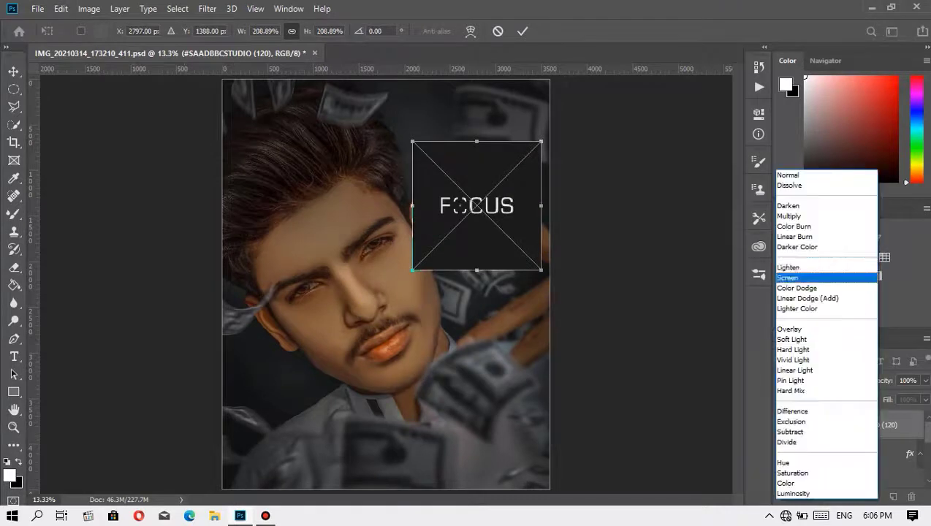
pyautogui.click(789, 278)
pyautogui.press('s')
pyautogui.click(459, 207)
pyautogui.click(458, 210)
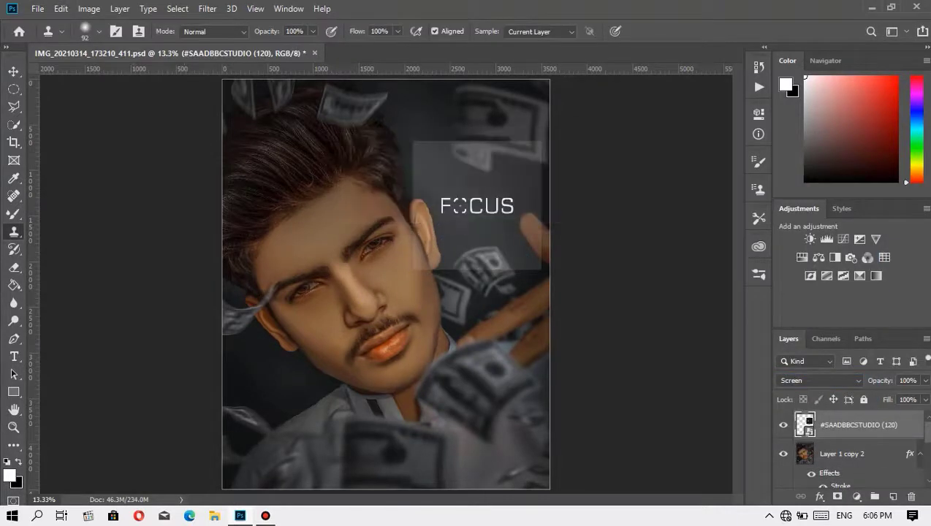
pyautogui.press('e')
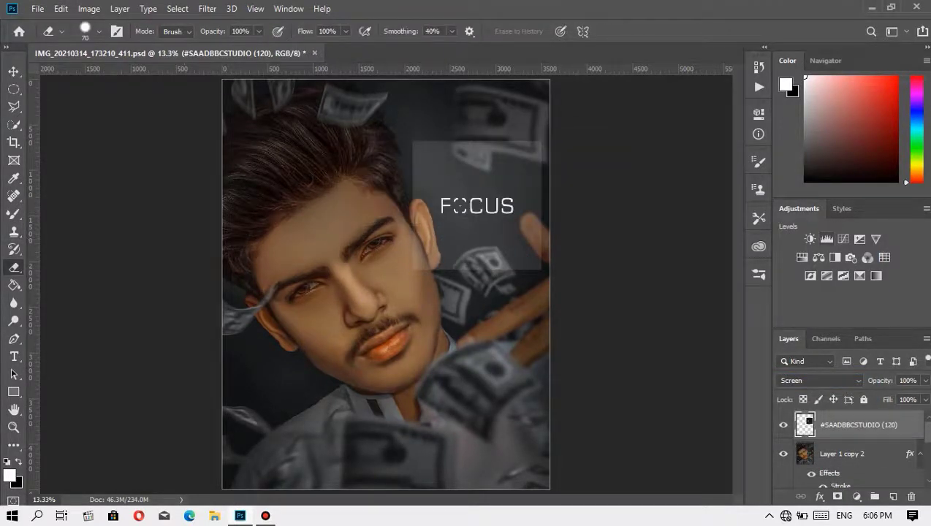
pyautogui.click(827, 239)
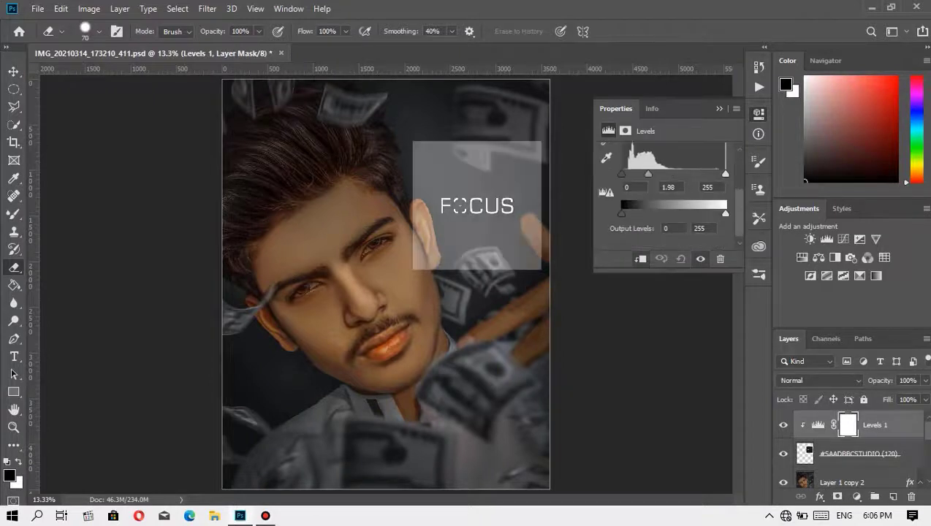
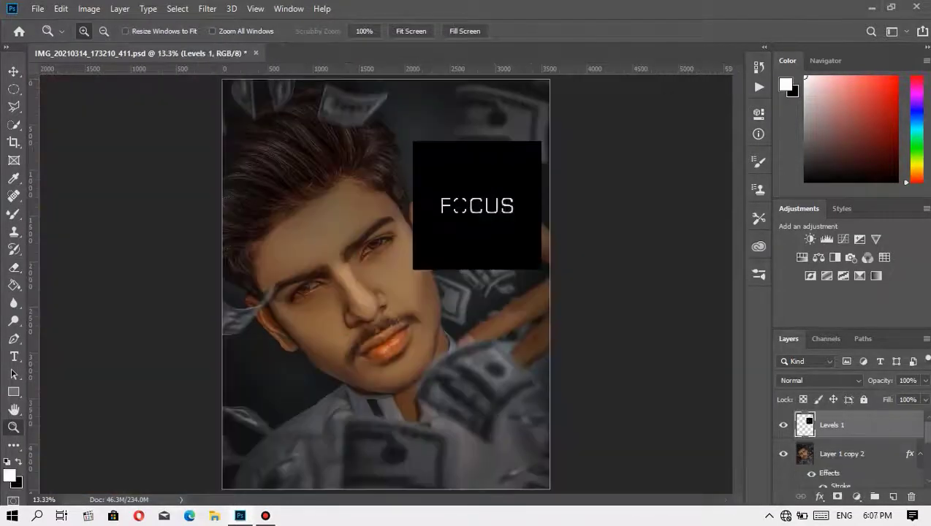
# - Set the FOCUS layer to Screen blend mode and toggle its visibility to compare the image
pyautogui.click(820, 380)
pyautogui.click(804, 276)
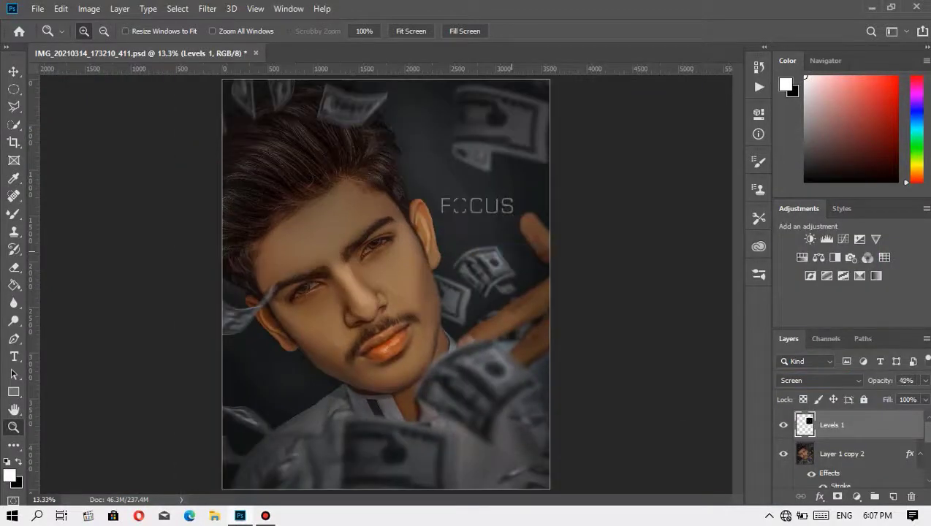
pyautogui.click(783, 425)
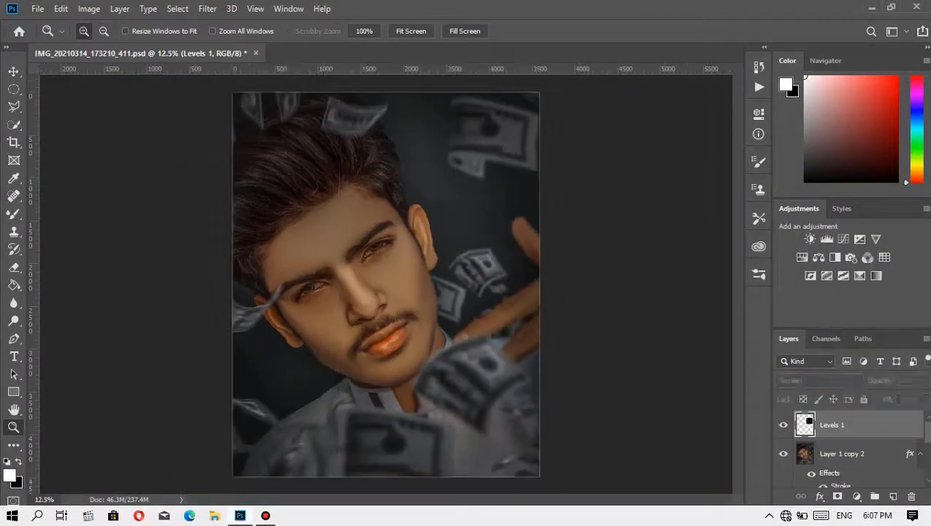
pyautogui.click(784, 424)
pyautogui.rightClick(444, 238)
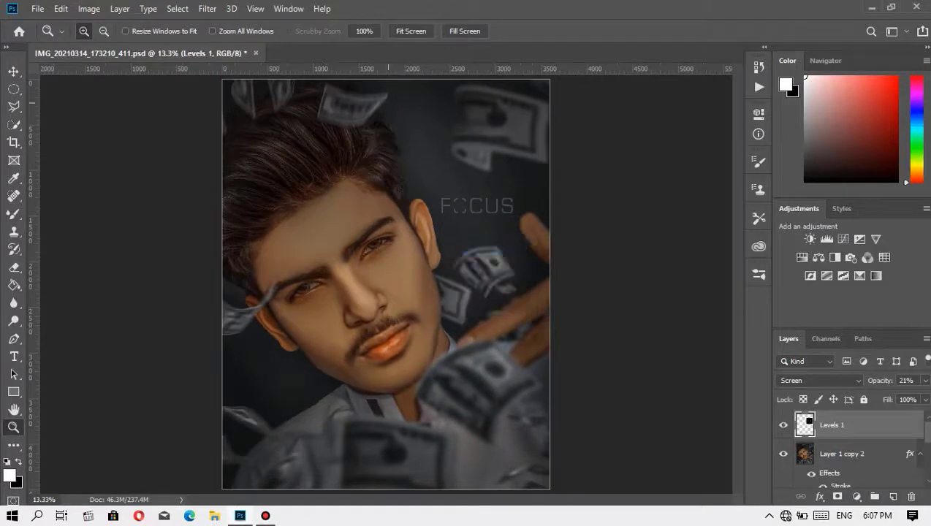
pyautogui.click(784, 425)
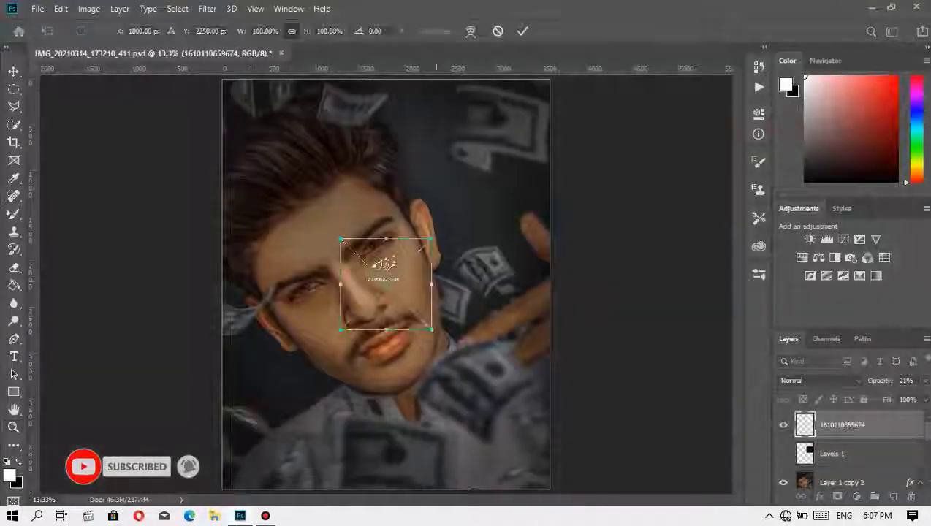
# - Move the placed signature to the lower-left corner, scale it down, and commit it
pyautogui.moveTo(387, 285); pyautogui.dragTo(285, 380)
pyautogui.moveTo(323, 347)
pyautogui.mouseDown()
pyautogui.moveTo(305, 361)
pyautogui.moveTo(307, 353)
pyautogui.mouseUp()
pyautogui.press('Return')
pyautogui.press('z')
pyautogui.moveTo(227, 332); pyautogui.dragTo(446, 446)
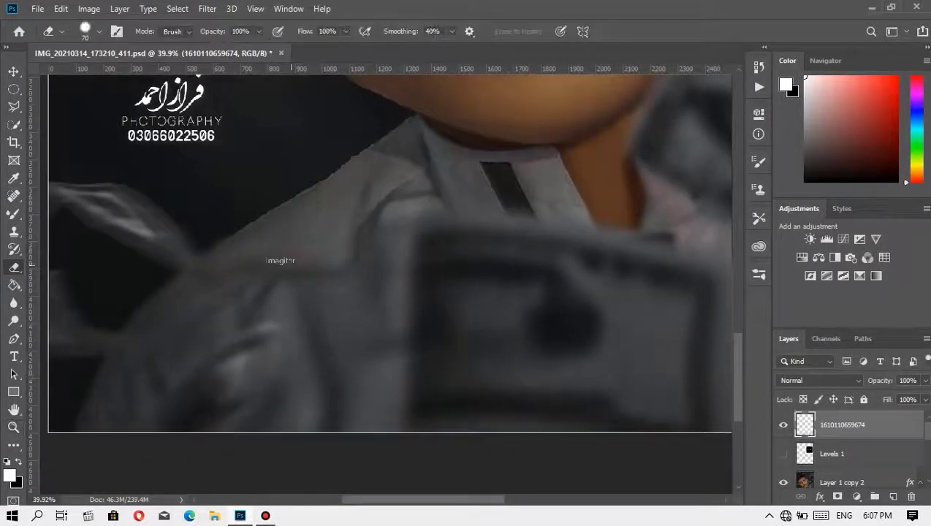
pyautogui.hotkey('ctrl', '0')
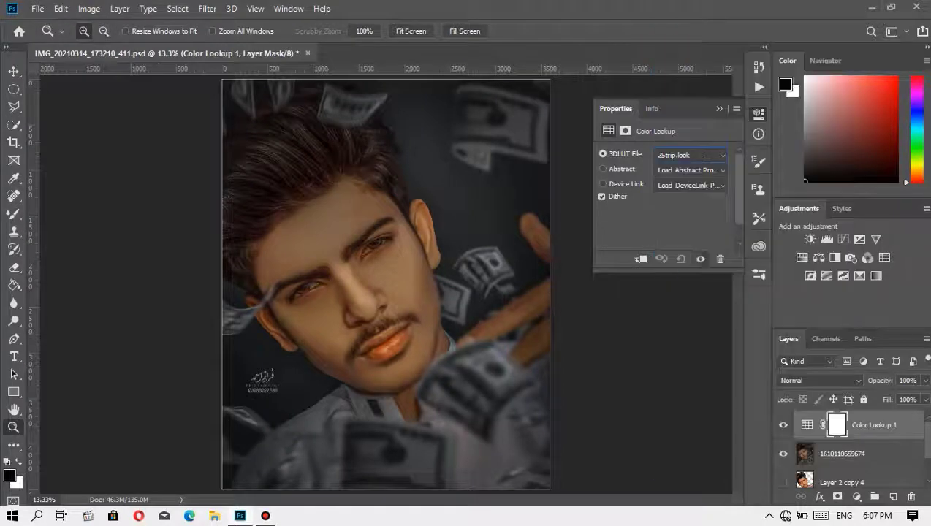
# - Switch the Color Lookup to DropBlues.3DL and hide the layer to compare before and after
pyautogui.press('Down')
pyautogui.press('Down')
pyautogui.press('Down')
pyautogui.press('Down')
pyautogui.press('Down')
pyautogui.press('Down')
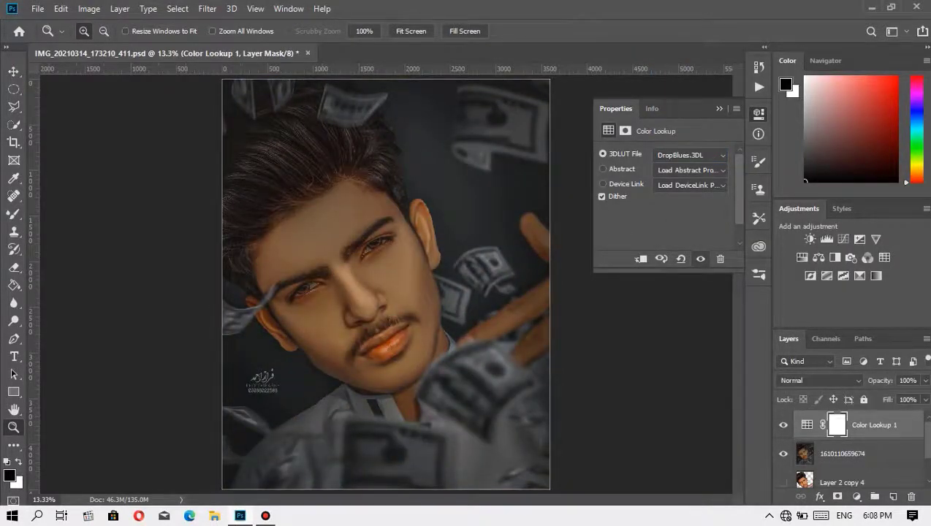
pyautogui.click(700, 259)
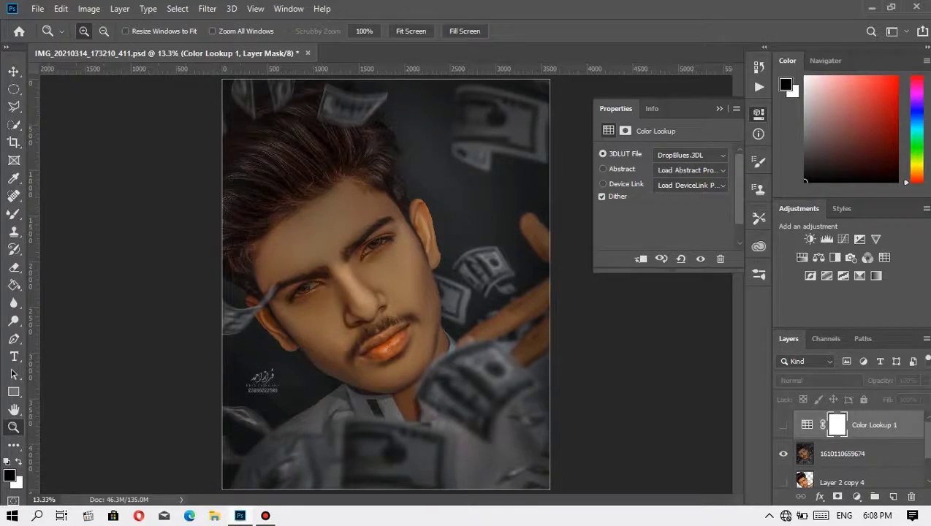